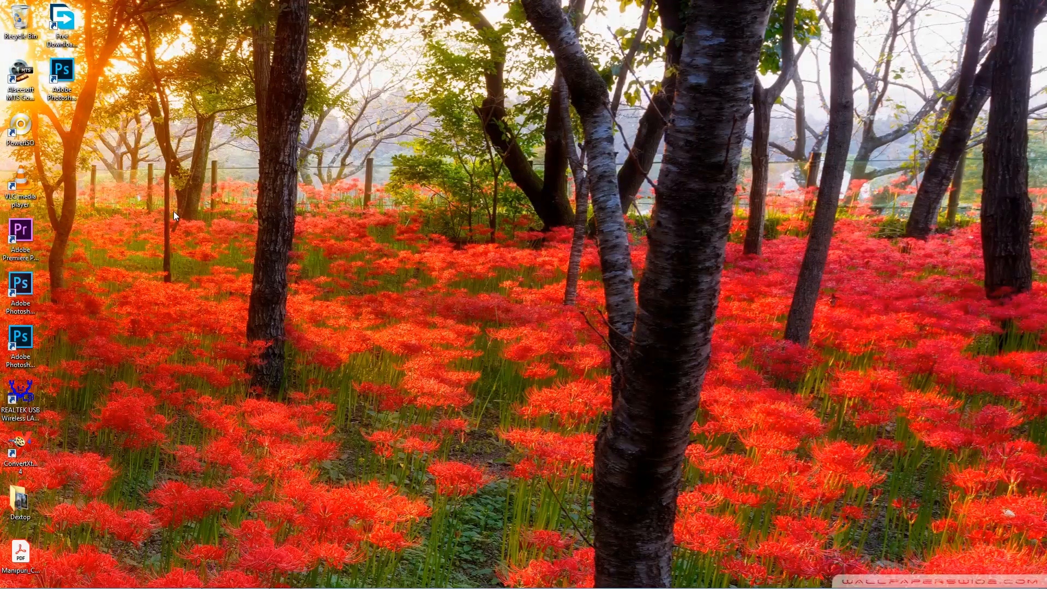
# Launch Adobe Photoshop and create a new document from the Default Photoshop Size preset, 7 x 5 in at 300 ppi.
pyautogui.doubleClick(62, 71)
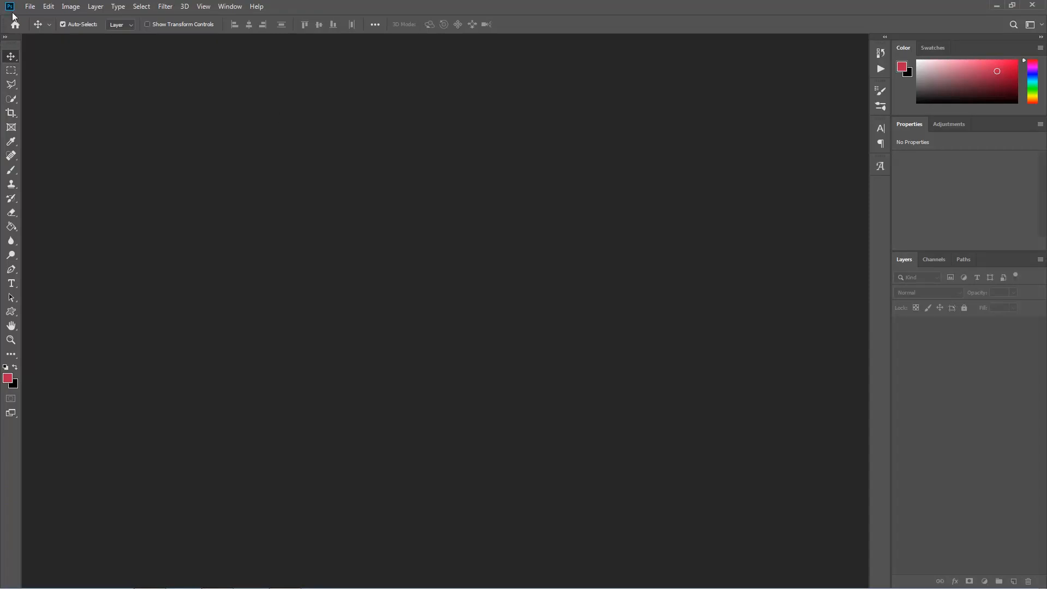
pyautogui.click(36, 7)
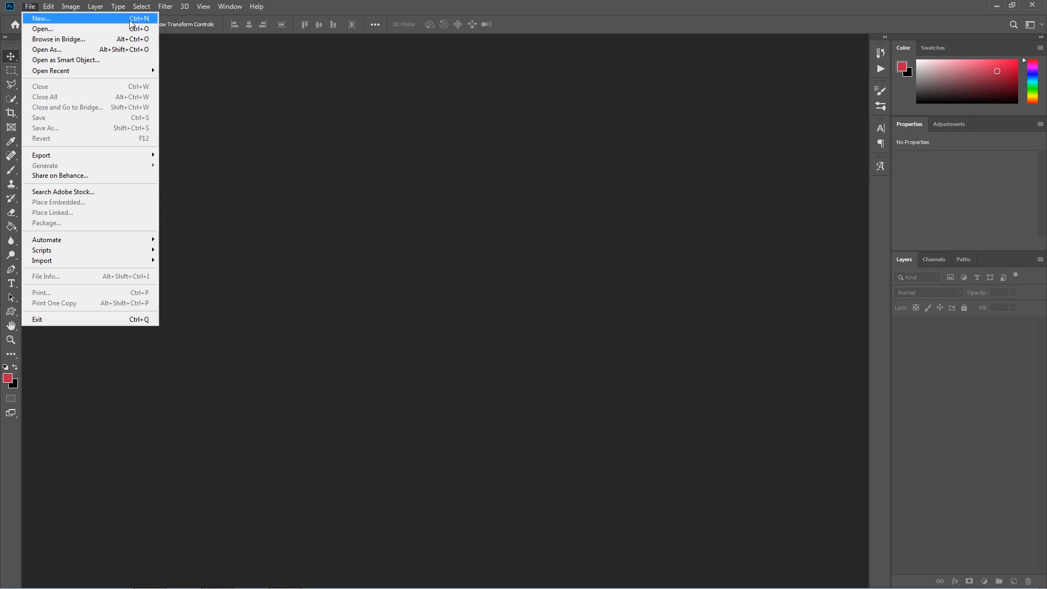
pyautogui.click(100, 21)
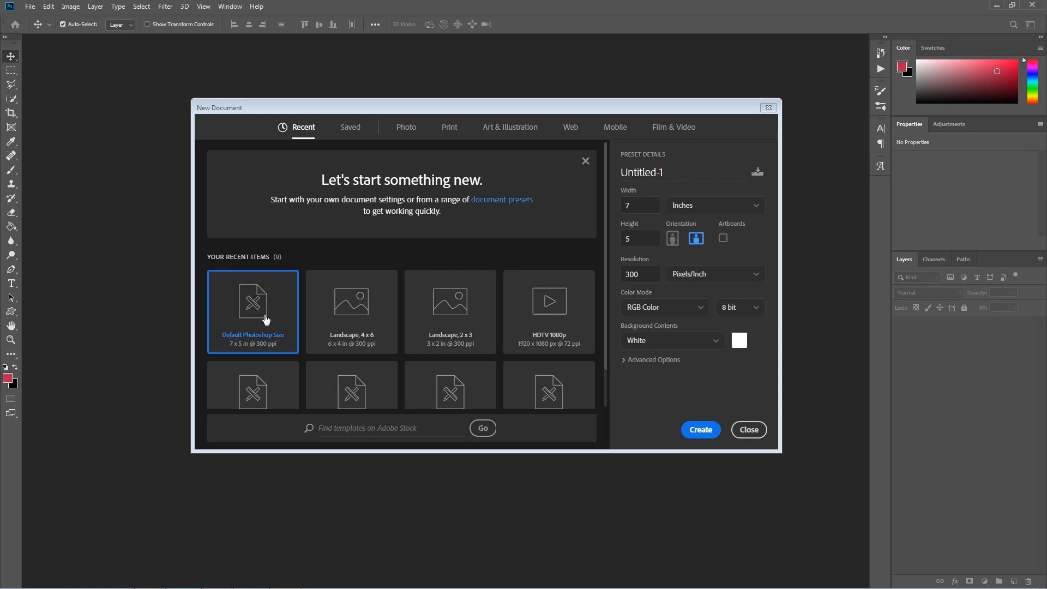
pyautogui.click(701, 429)
pyautogui.hotkey('ctrl', '0')
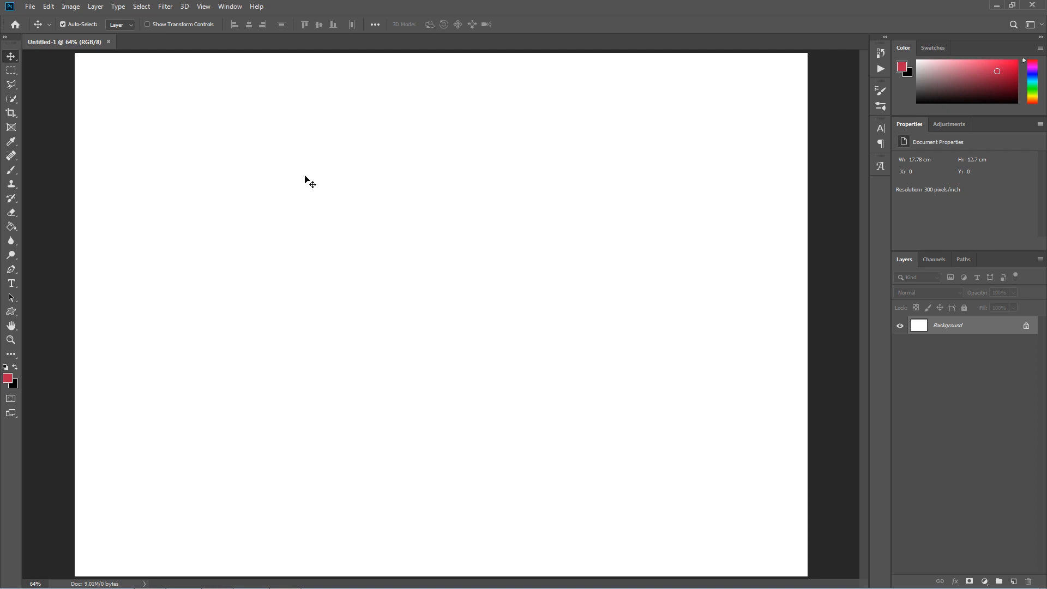
# Add a new layer and draw a rectangular marquee selection about 3.64 x 2.25 in in the canvas's upper middle.
pyautogui.click(324, 209)
pyautogui.click(1013, 582)
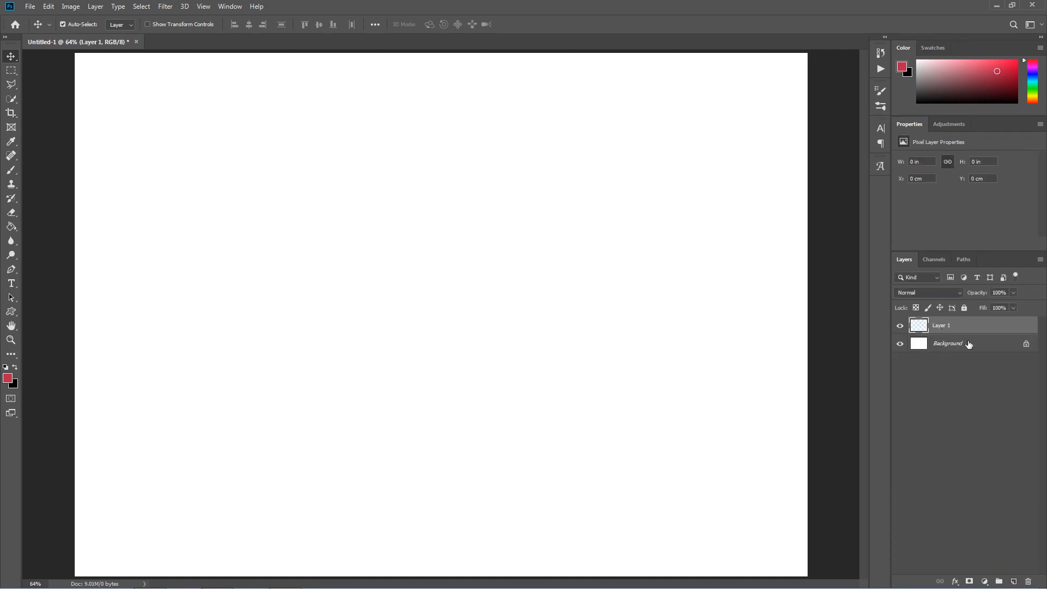
pyautogui.click(11, 71)
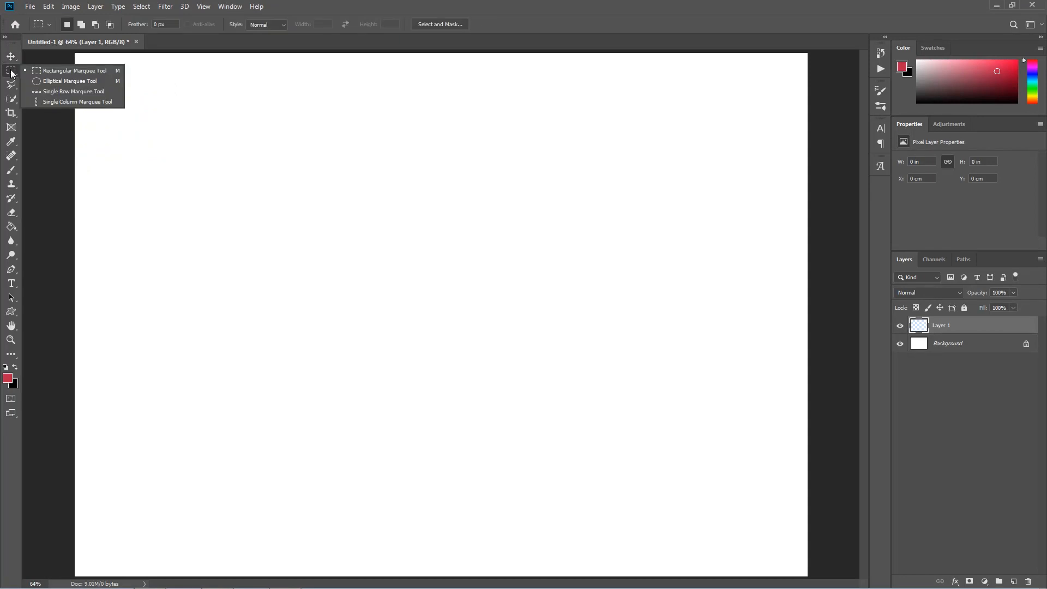
pyautogui.click(90, 73)
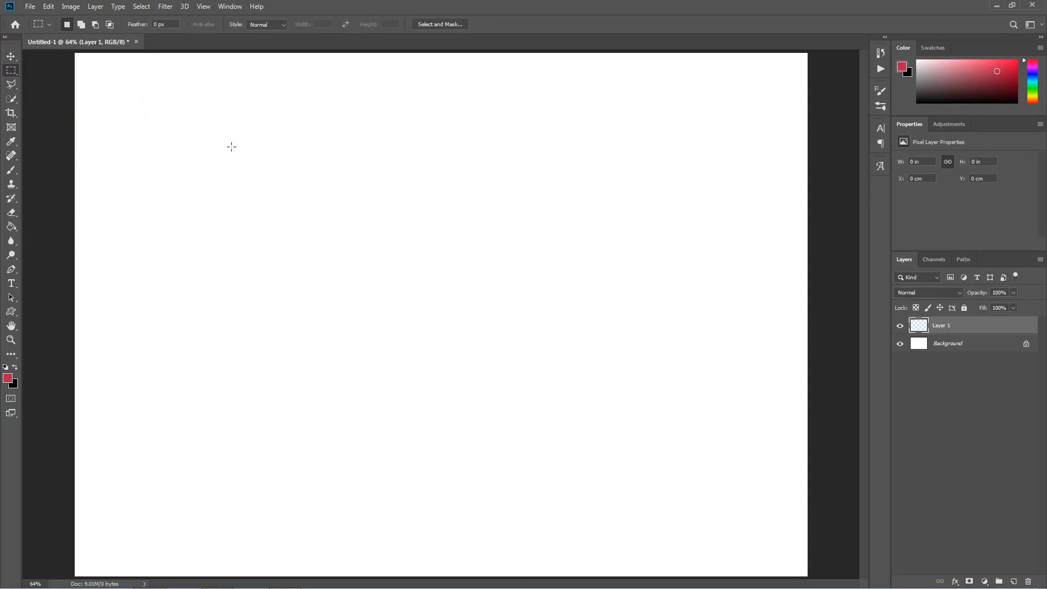
pyautogui.moveTo(315, 199); pyautogui.dragTo(623, 366)
# Fill the rectangular selection with green 1eff00 using the Paint Bucket and deselect it.
pyautogui.click(9, 227)
pyautogui.click(8, 378)
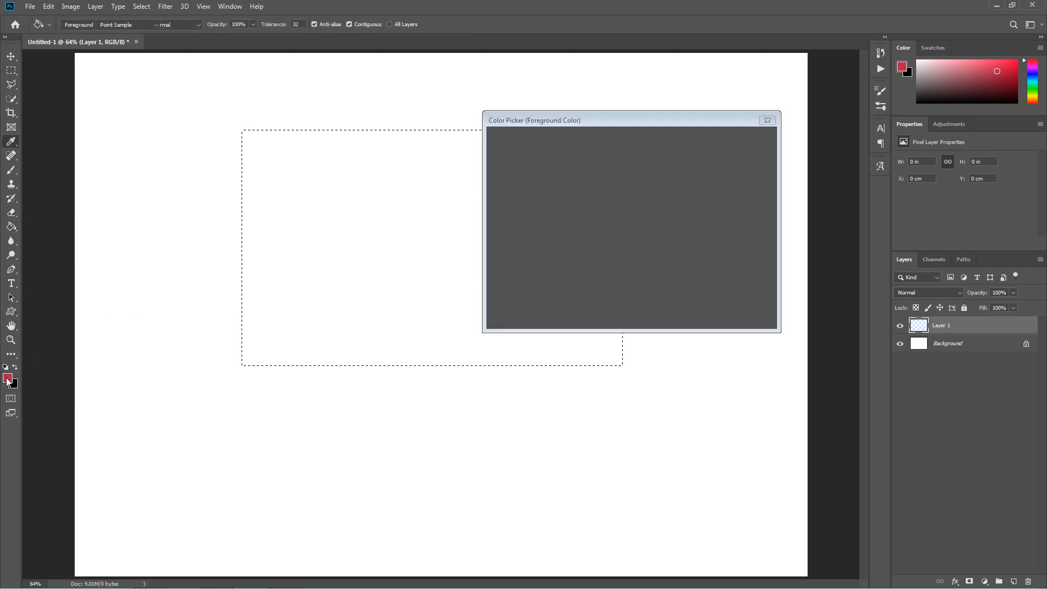
pyautogui.write('1eff00')
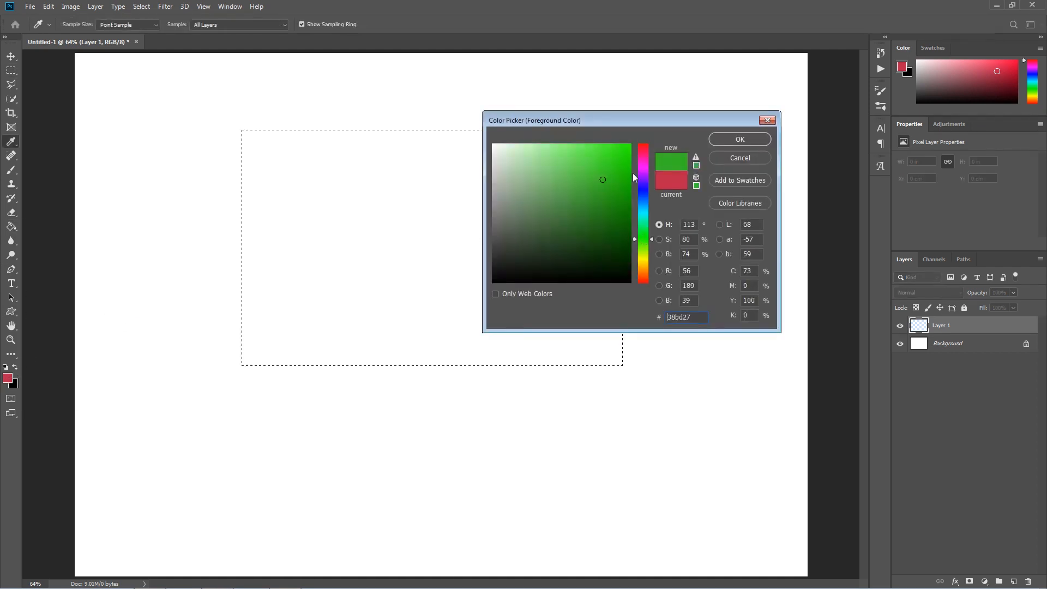
pyautogui.click(726, 139)
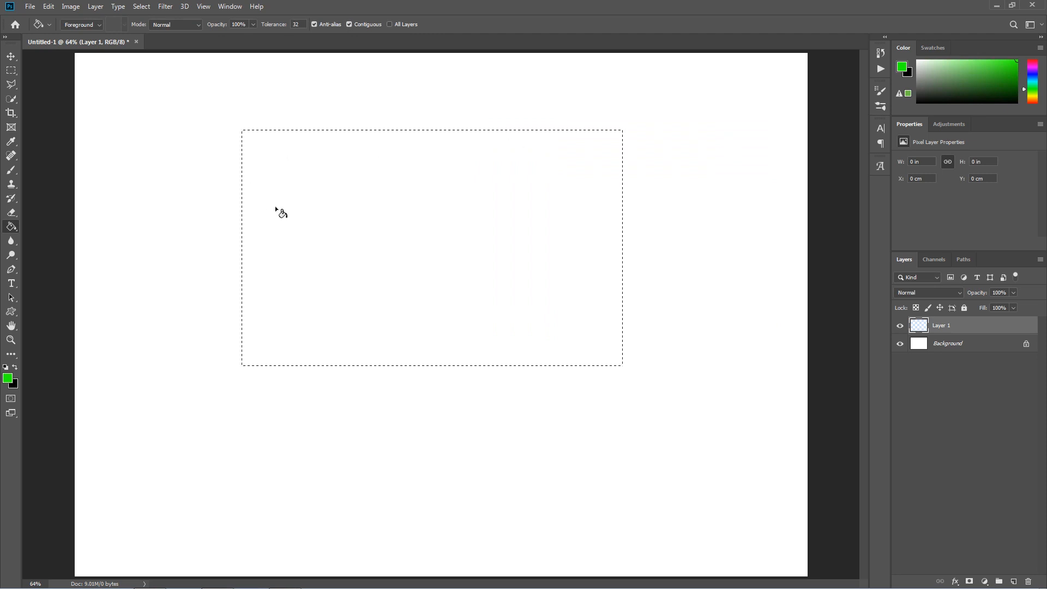
pyautogui.click(473, 250)
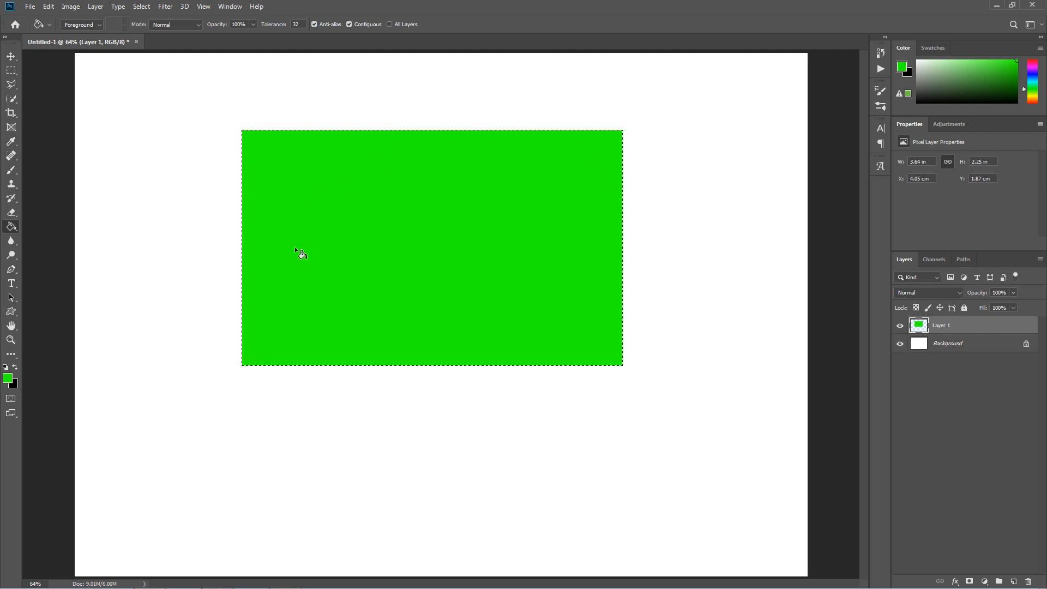
pyautogui.scroll(2, 383, 136)
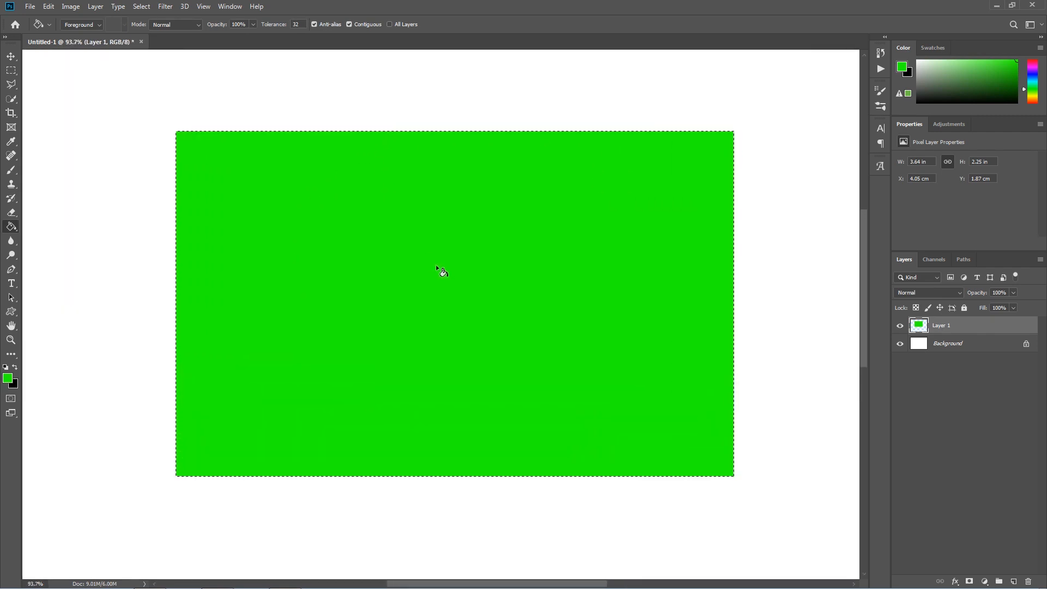
pyautogui.scroll(1, 437, 264)
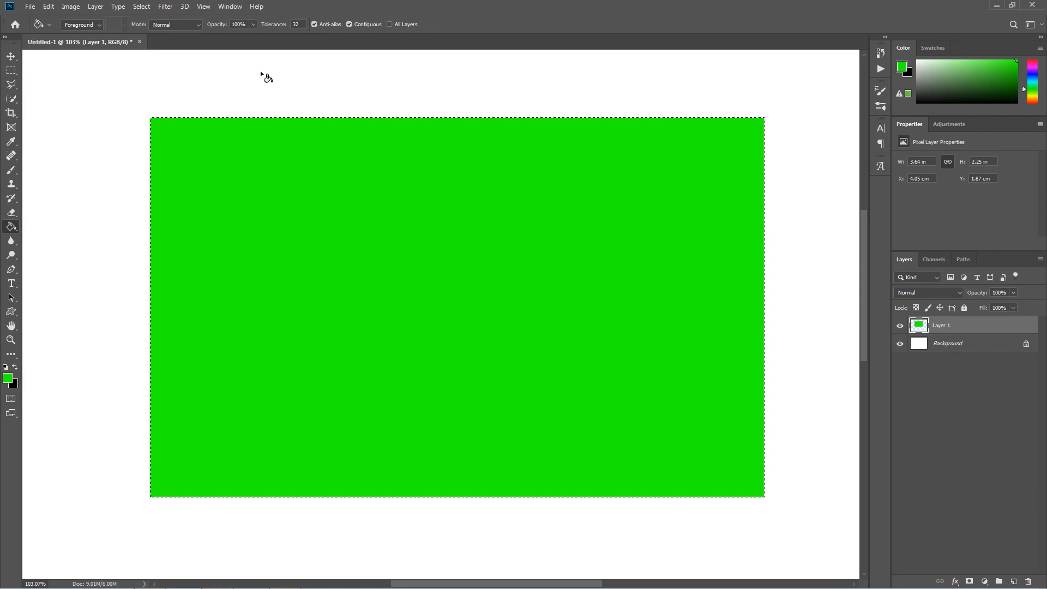
pyautogui.click(142, 6)
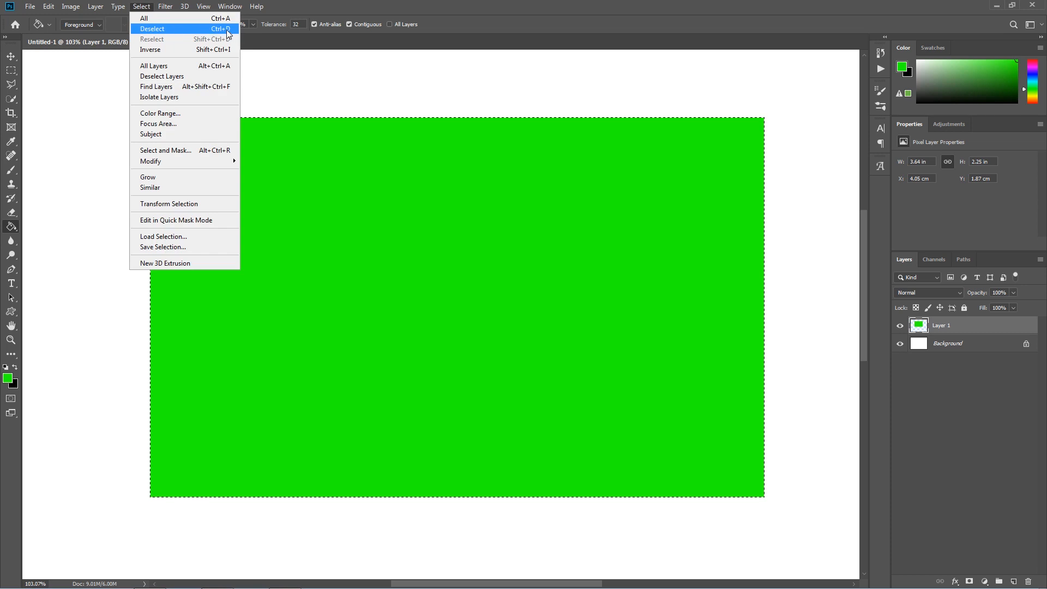
pyautogui.click(183, 29)
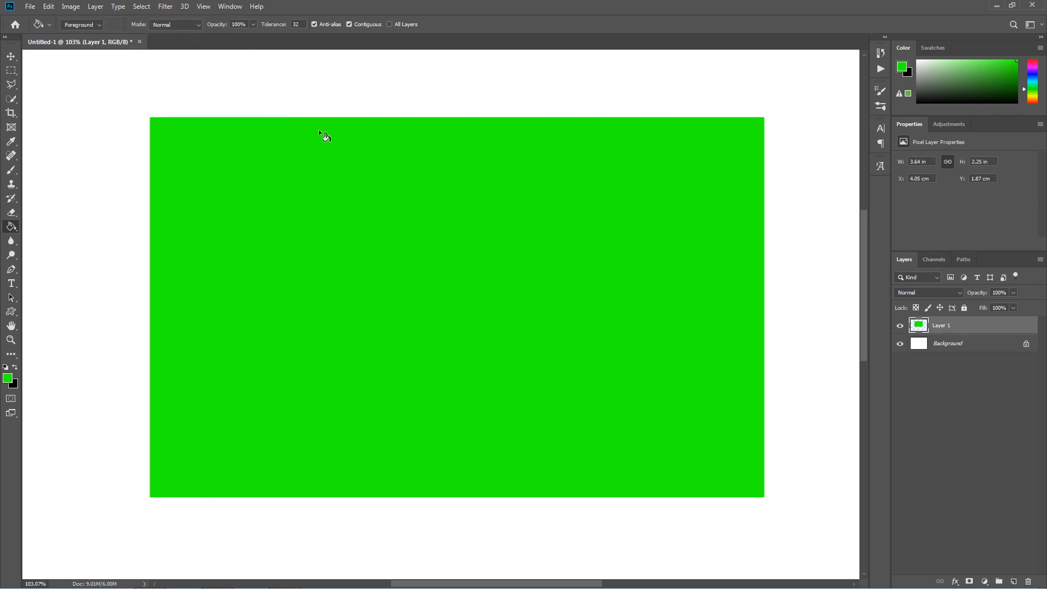
# Draw a circular marquee selection about 1.6 in across below the green rectangle and add a new layer for it.
pyautogui.scroll(-3, 318, 129)
pyautogui.rightClick(12, 71)
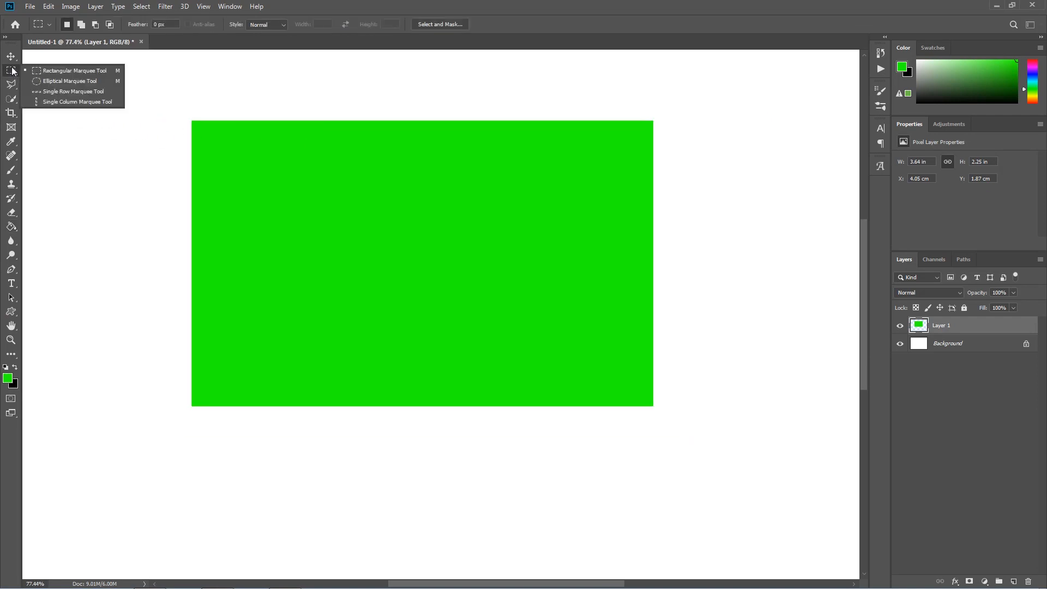
pyautogui.click(57, 82)
pyautogui.scroll(-3, 637, 131)
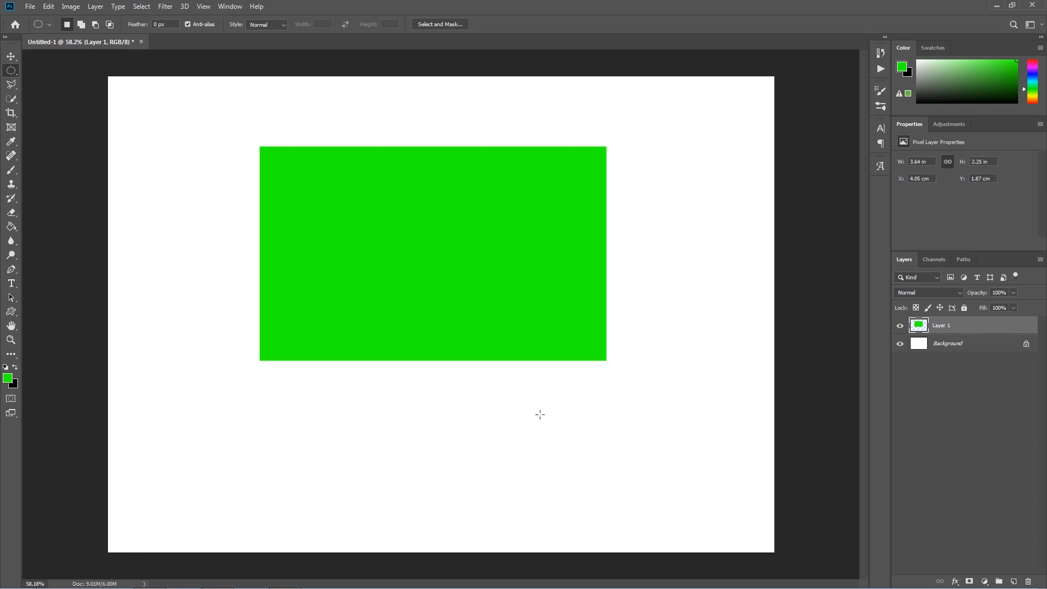
pyautogui.moveTo(568, 457); pyautogui.dragTo(674, 534)
pyautogui.moveTo(572, 491); pyautogui.dragTo(670, 533)
pyautogui.moveTo(554, 479); pyautogui.dragTo(649, 530)
pyautogui.click(1014, 582)
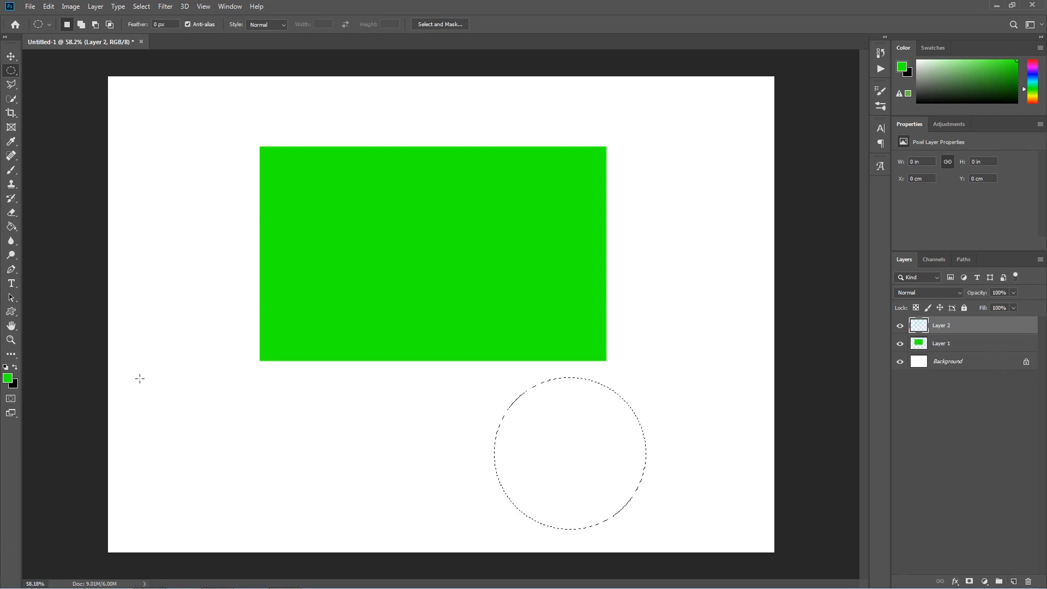
# Set the foreground color to red ef102a, fill the circular selection using the Paint Bucket, and deselect it.
pyautogui.click(8, 378)
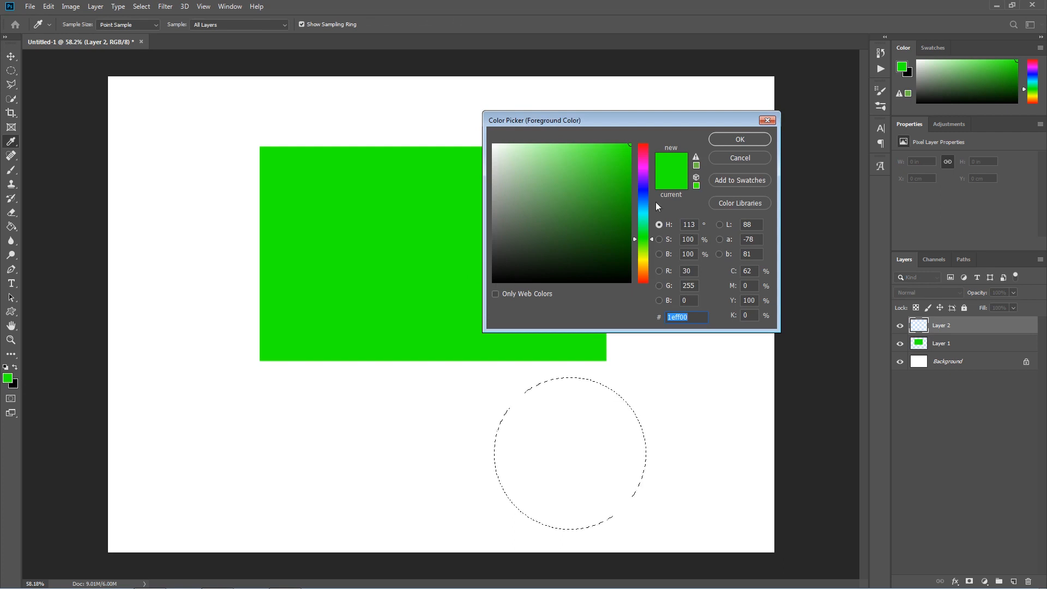
pyautogui.click(640, 146)
pyautogui.click(622, 152)
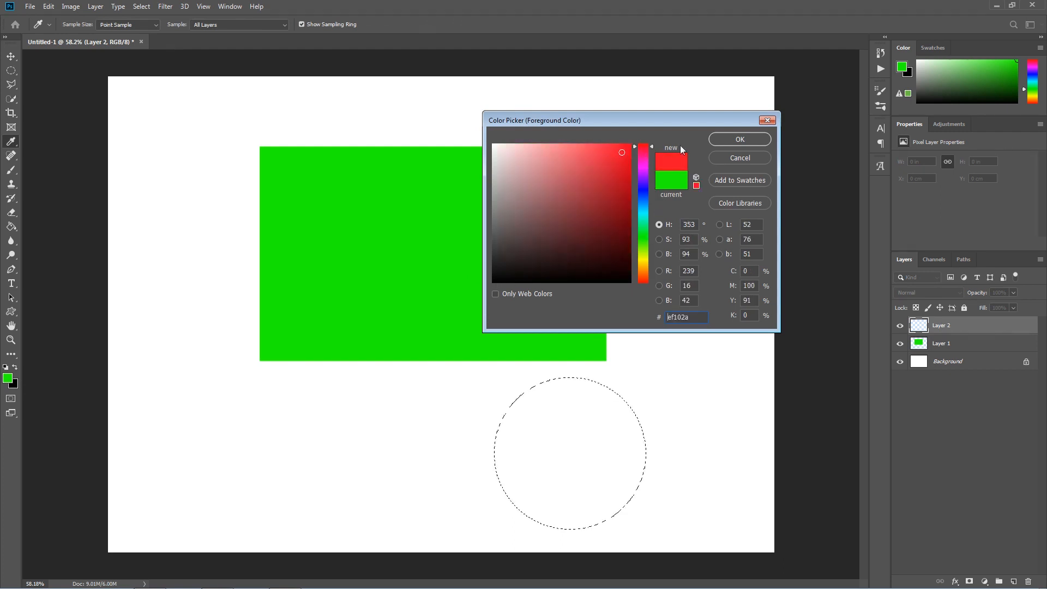
pyautogui.click(721, 139)
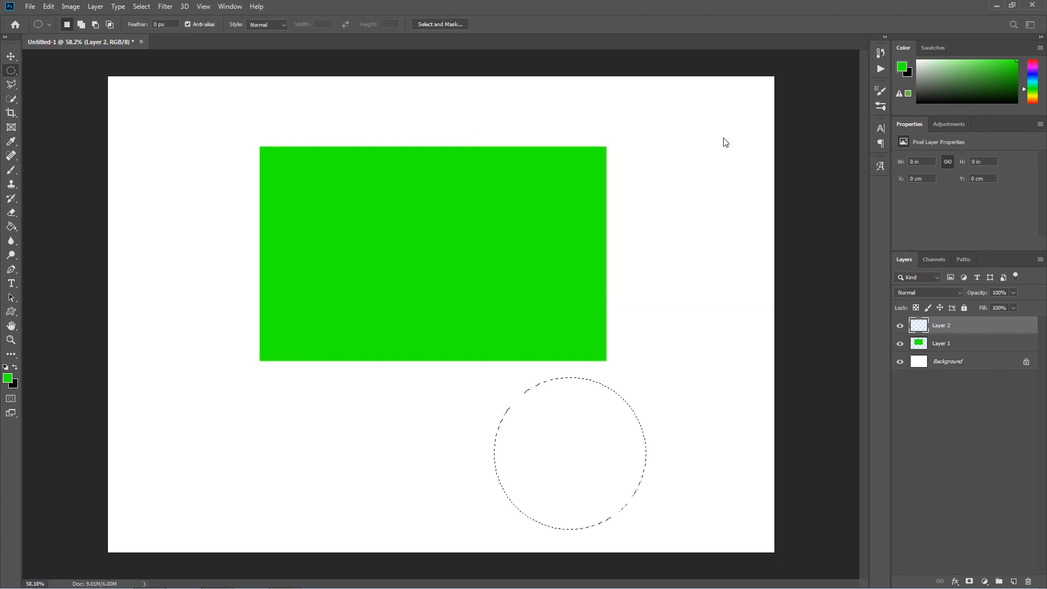
pyautogui.click(12, 227)
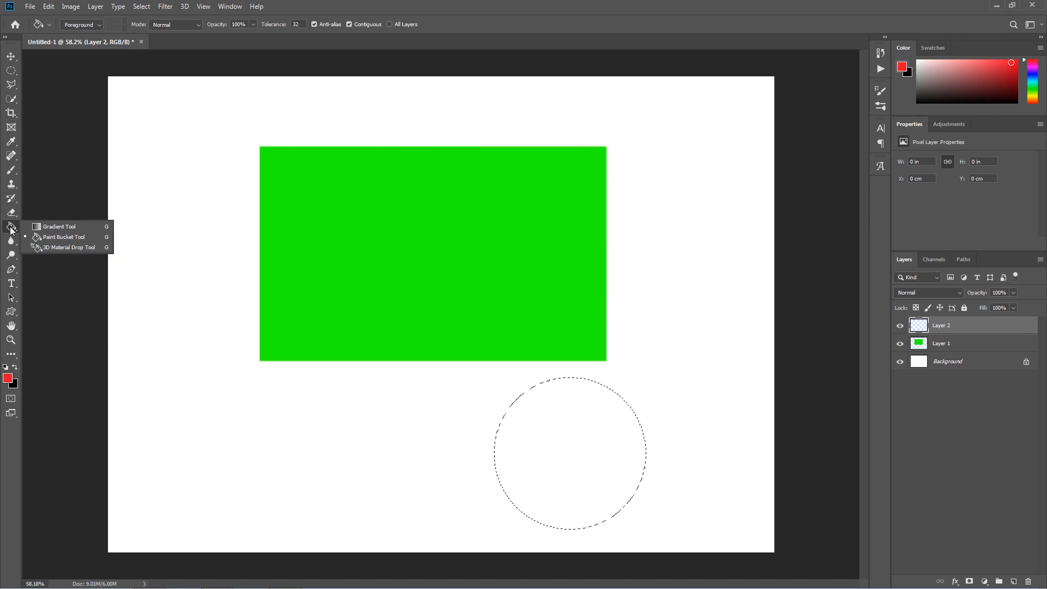
pyautogui.click(559, 446)
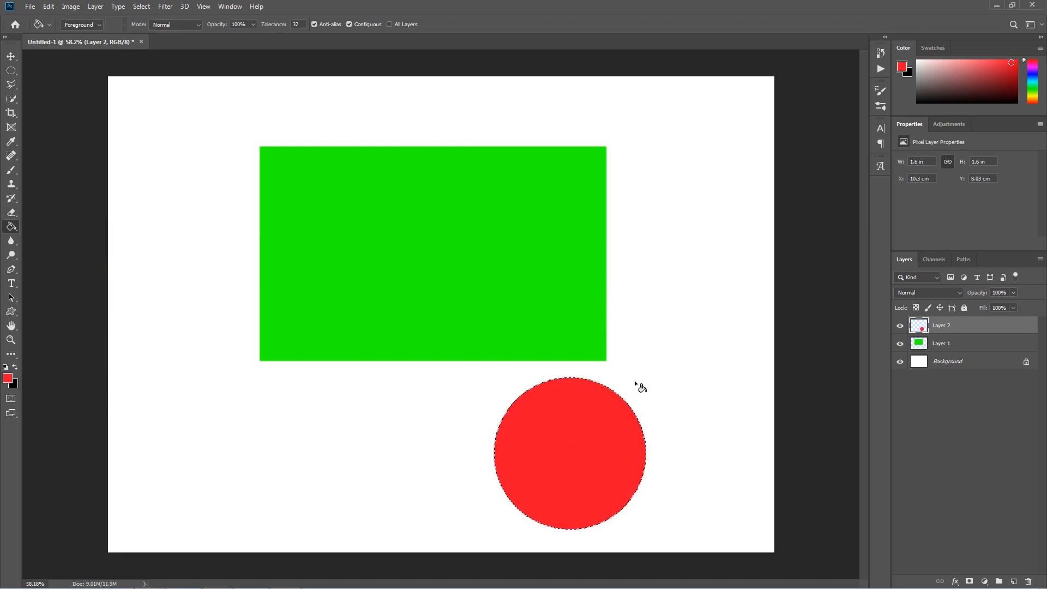
pyautogui.scroll(5, 623, 541)
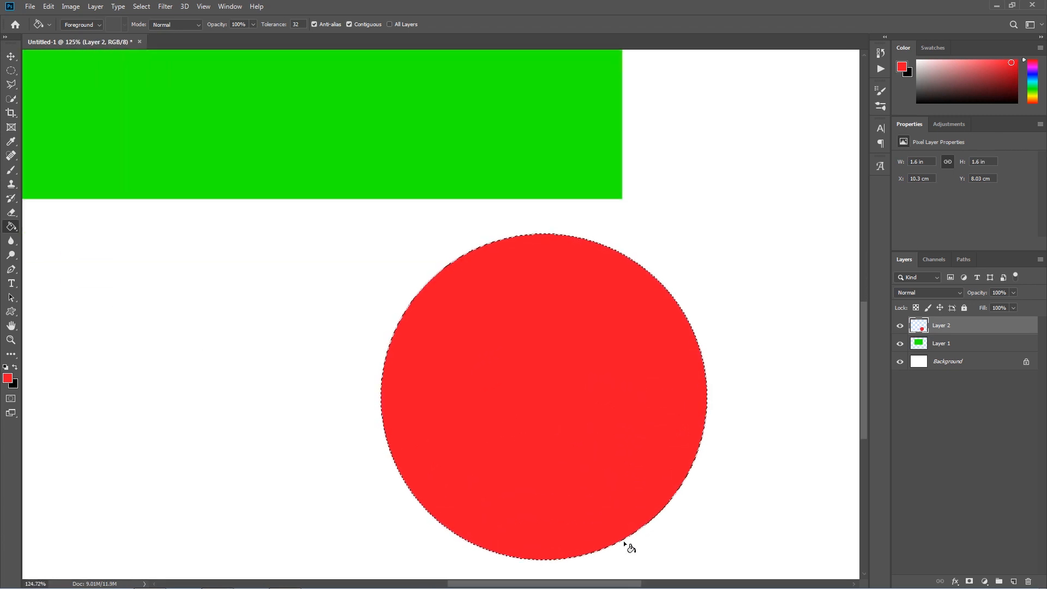
pyautogui.moveTo(631, 458); pyautogui.dragTo(500, 355)
pyautogui.scroll(2, 376, 212)
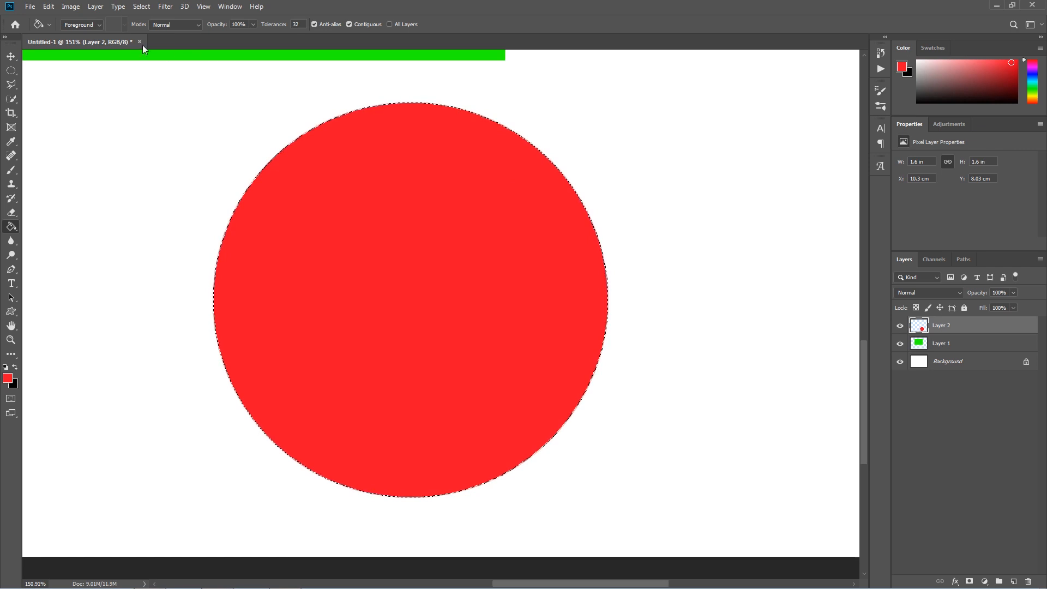
pyautogui.click(141, 6)
pyautogui.click(148, 26)
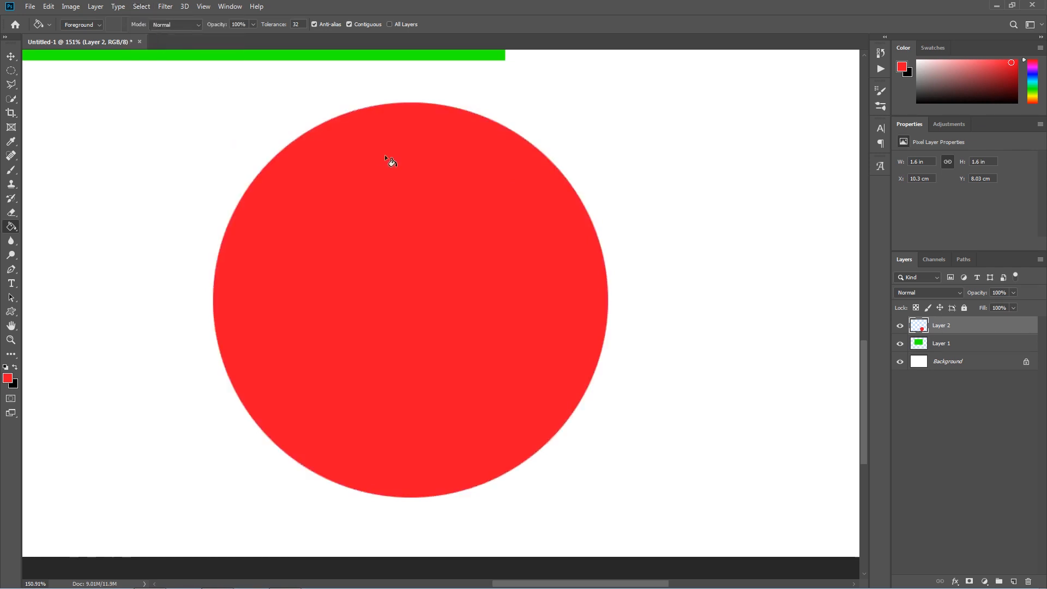
# Move the green rectangle to the canvas's upper-left corner and the red circle to the right of it.
pyautogui.click(12, 56)
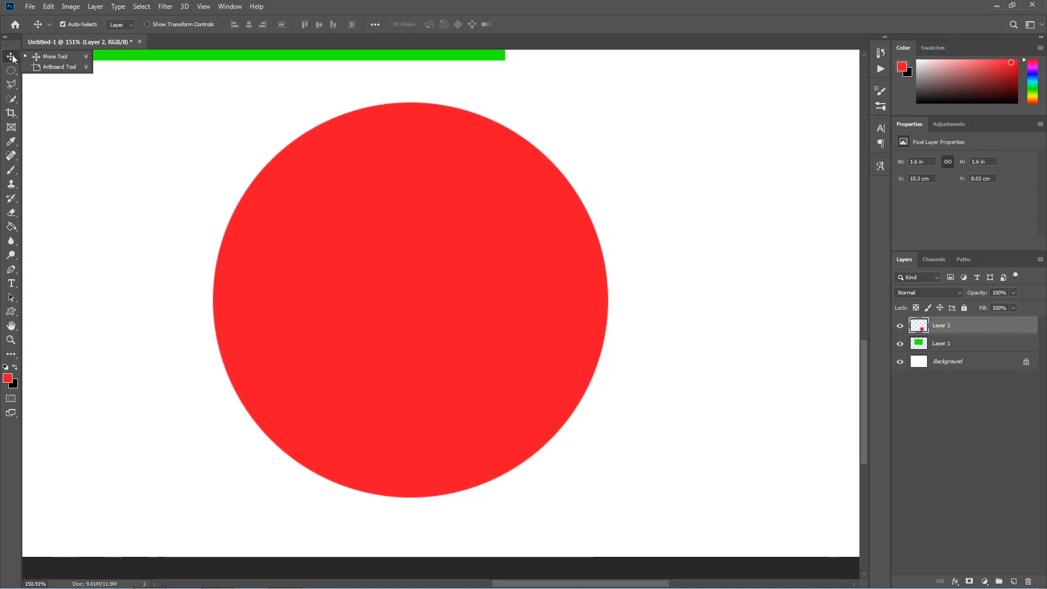
pyautogui.hotkey('ctrl', '0')
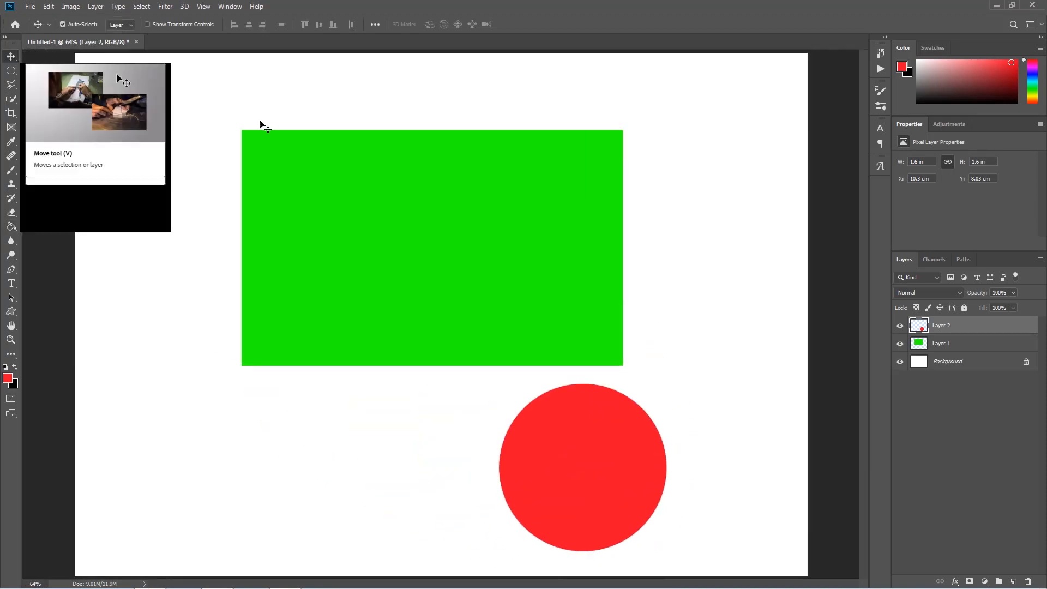
pyautogui.moveTo(536, 253); pyautogui.dragTo(382, 191)
pyautogui.moveTo(580, 456); pyautogui.dragTo(616, 186)
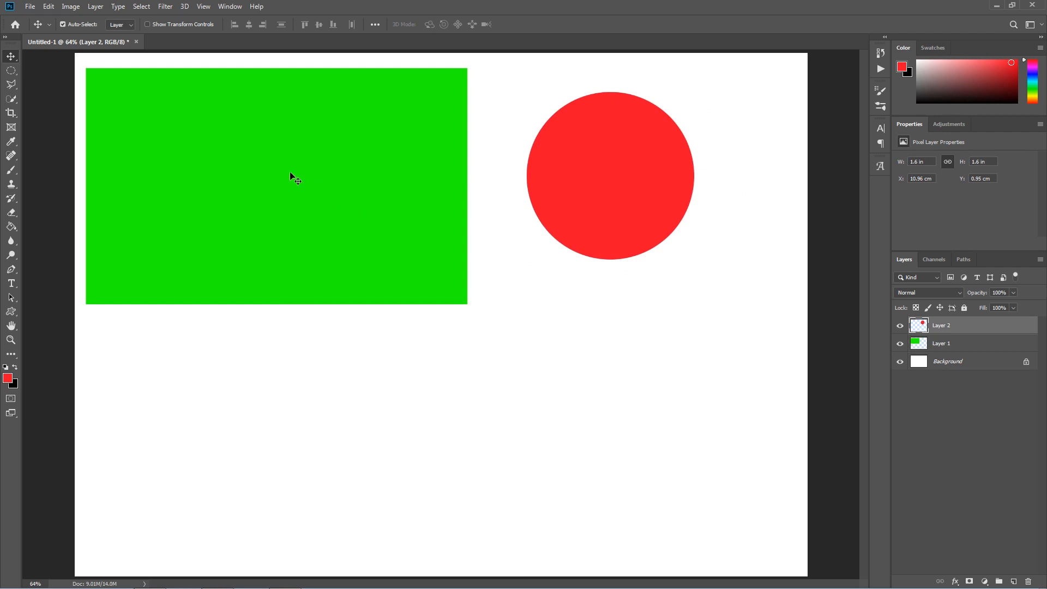
# Move the green rectangle down to the canvas's lower left and place the red circle over its center.
pyautogui.moveTo(292, 175); pyautogui.dragTo(309, 345)
pyautogui.moveTo(616, 177); pyautogui.dragTo(626, 197)
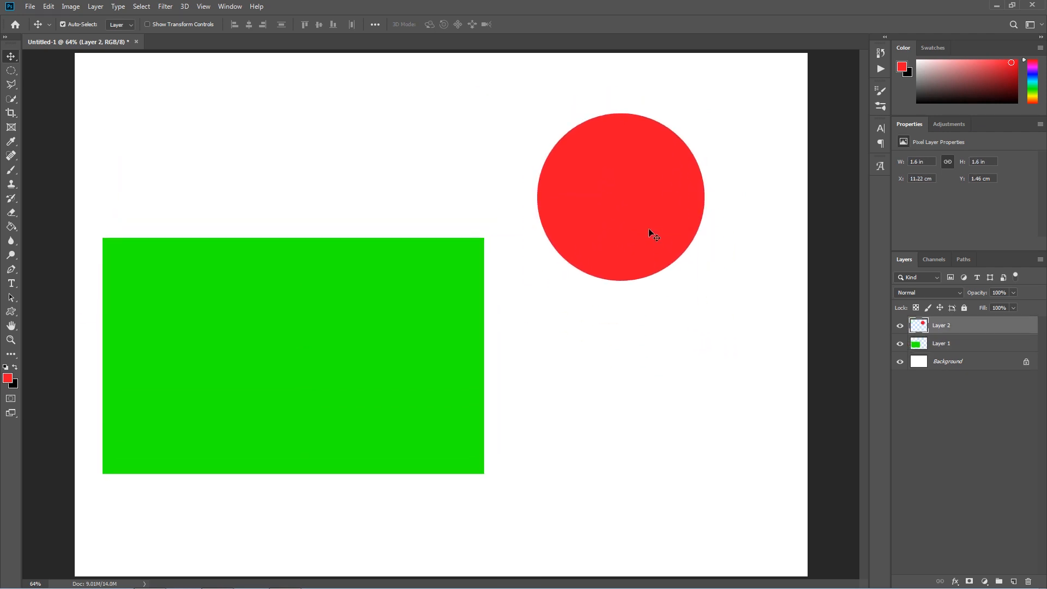
pyautogui.moveTo(658, 161); pyautogui.dragTo(341, 308)
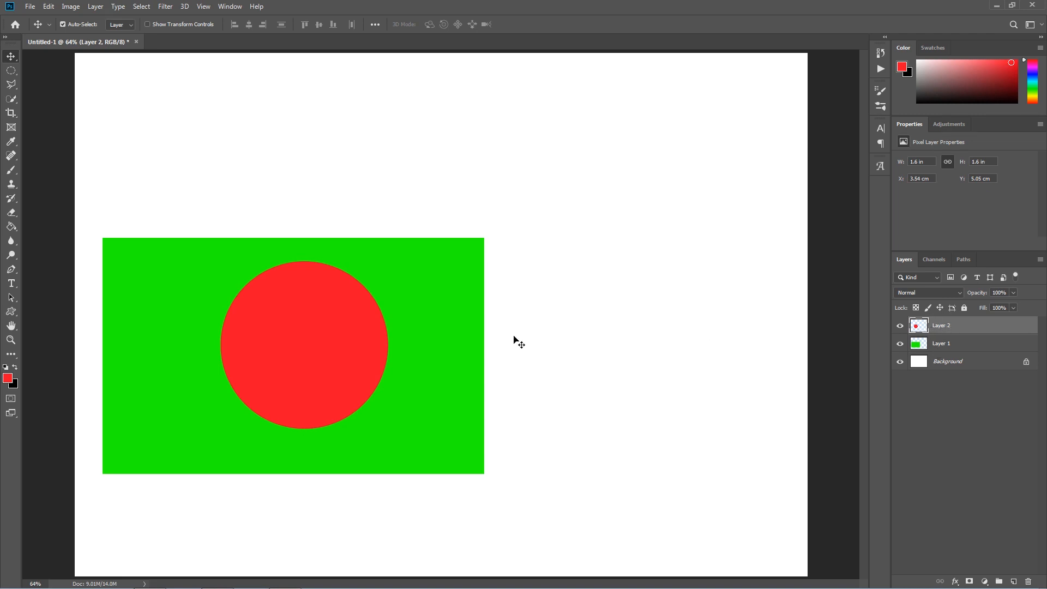
pyautogui.moveTo(319, 337)
pyautogui.mouseDown()
pyautogui.moveTo(329, 368)
pyautogui.moveTo(309, 345)
pyautogui.mouseUp()
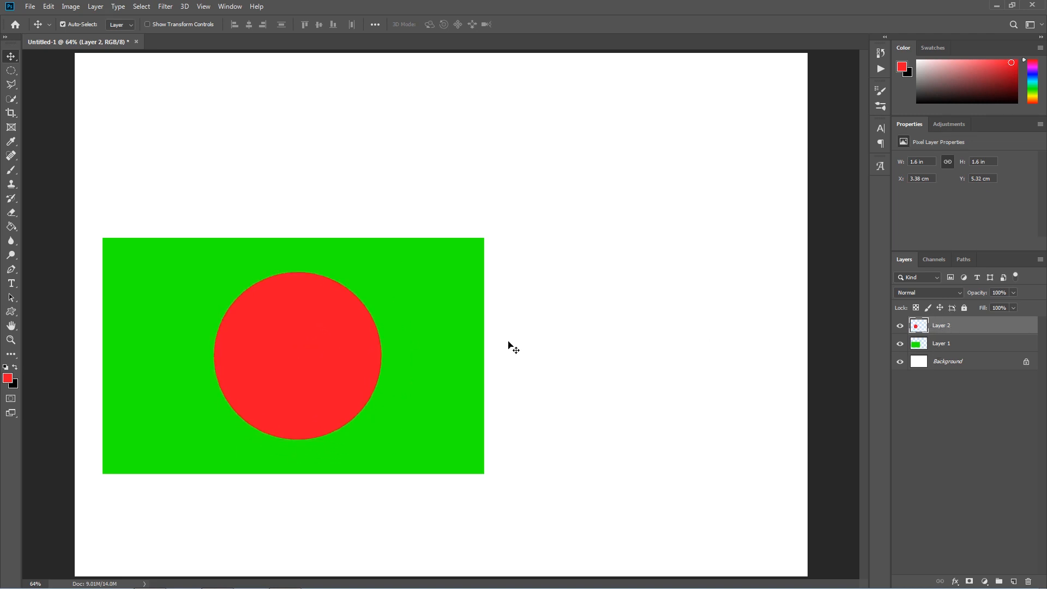
# Place Layer 2 below Layer 1 and move the green rectangle right until its left edge crosses the circle's middle.
pyautogui.click(947, 343)
pyautogui.moveTo(423, 317); pyautogui.dragTo(638, 316)
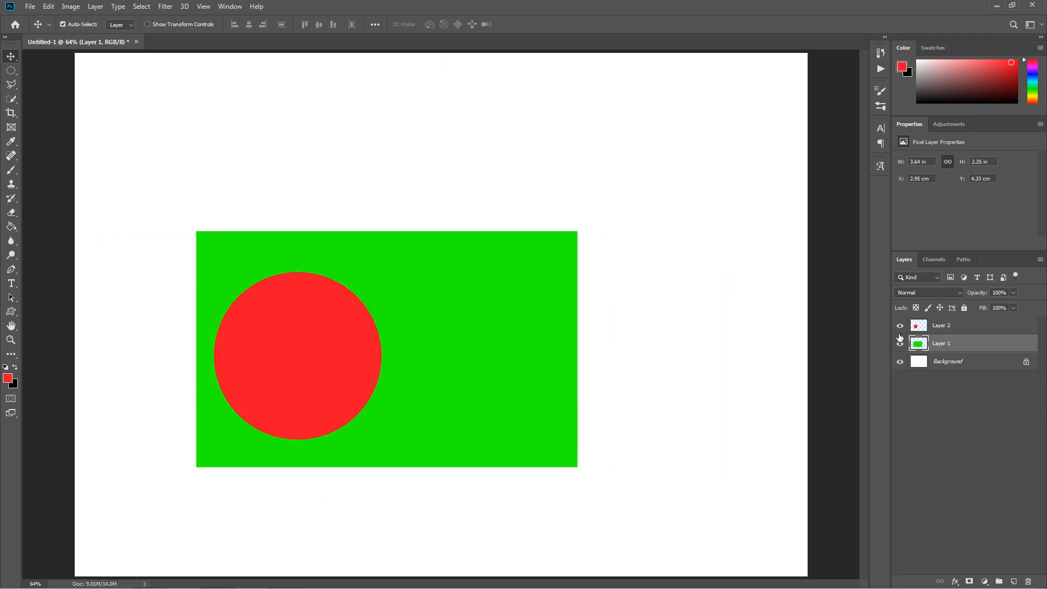
pyautogui.moveTo(943, 337); pyautogui.dragTo(943, 350)
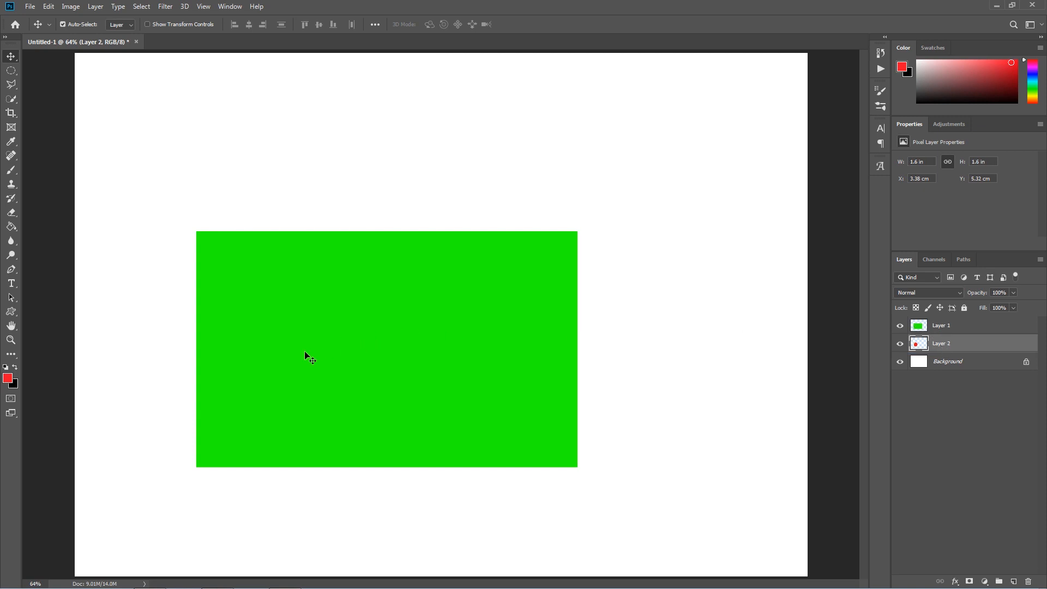
pyautogui.moveTo(298, 368); pyautogui.dragTo(407, 372)
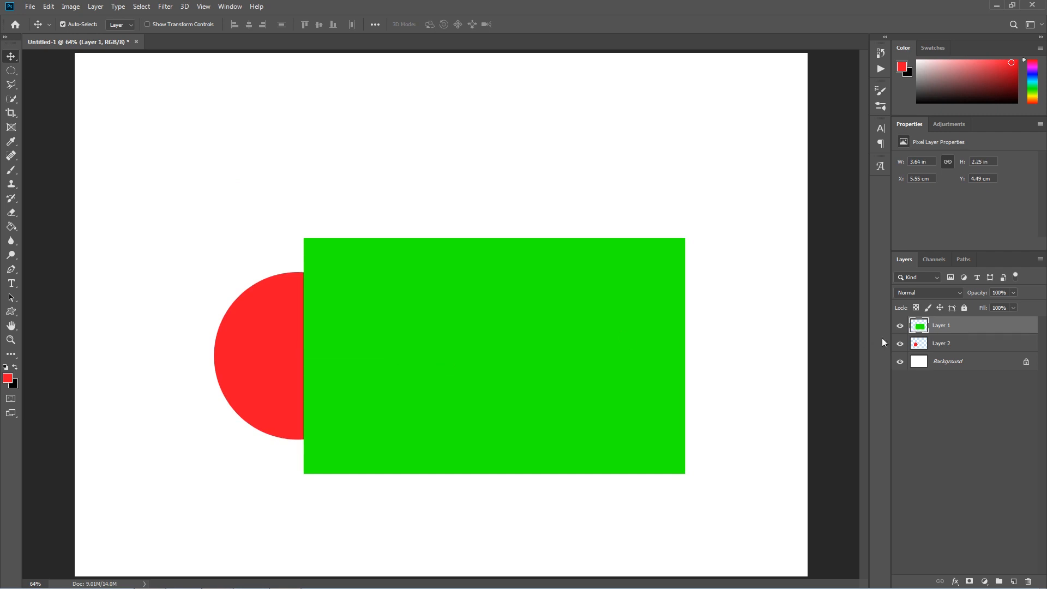
# Shift the green rectangle slightly left and down, and move the red circle on Layer 2 to the middle of the rectangle's upper edge.
pyautogui.click(943, 349)
pyautogui.moveTo(259, 333); pyautogui.dragTo(433, 167)
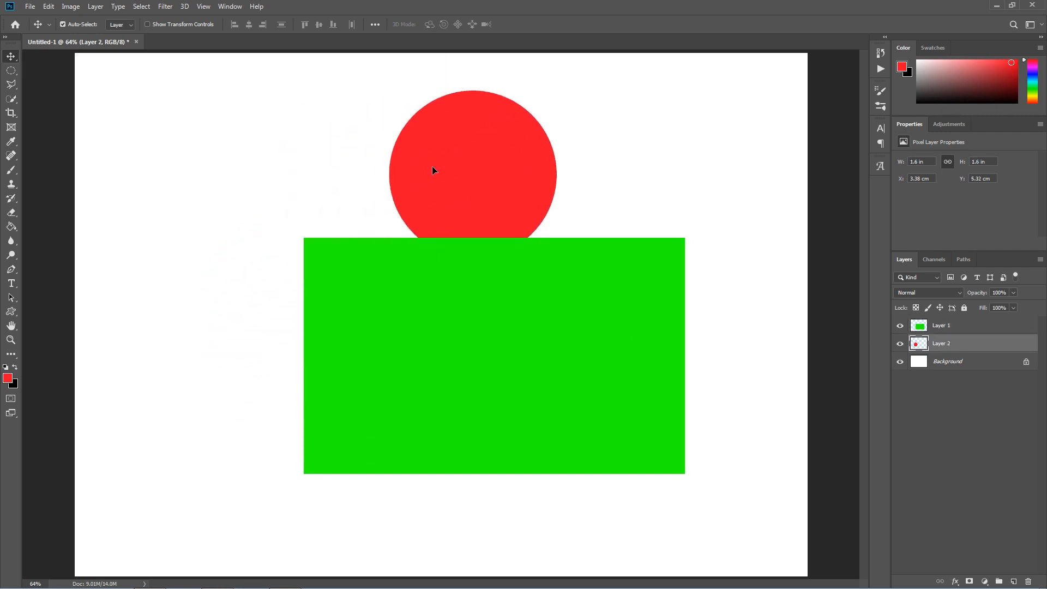
pyautogui.moveTo(532, 355); pyautogui.dragTo(450, 369)
pyautogui.moveTo(482, 241); pyautogui.dragTo(426, 267)
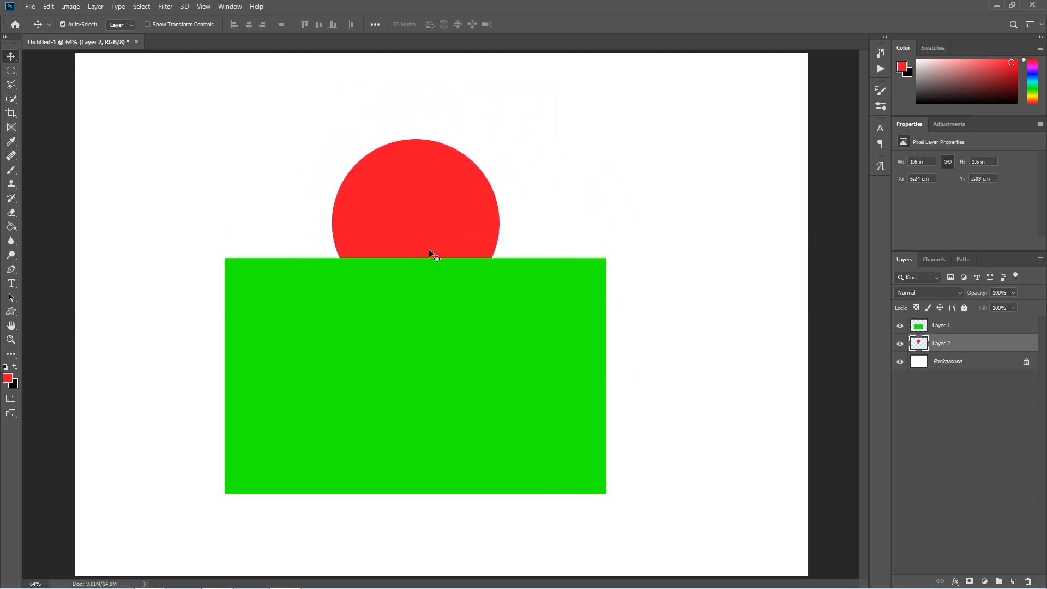
# Open the photo IMG_9795.JPG and bring it into the Untitled-1 document as a new layer between Layer 1 and Layer 2.
pyautogui.click(31, 9)
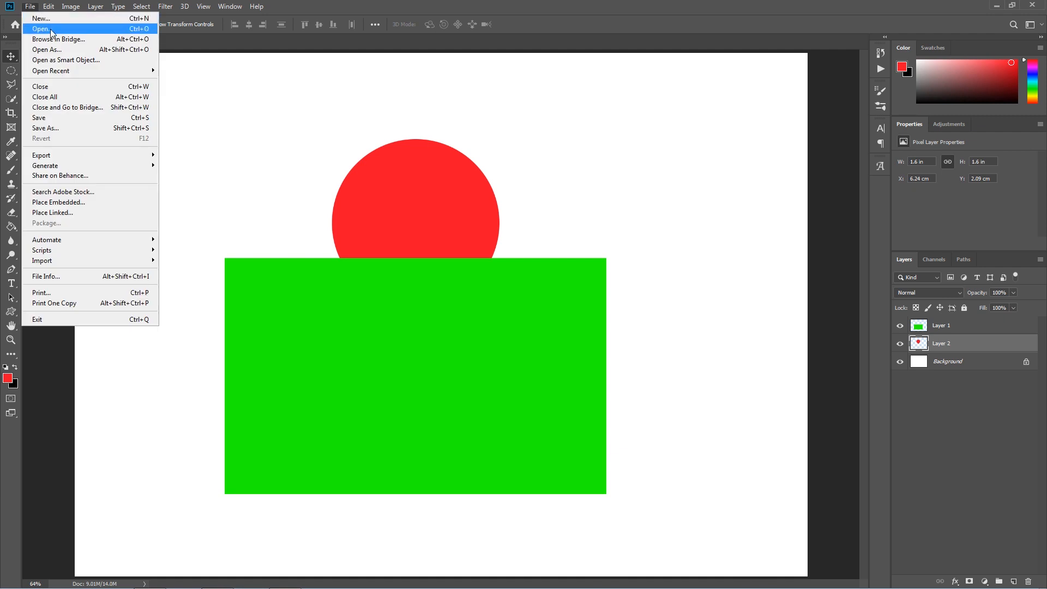
pyautogui.click(52, 31)
pyautogui.doubleClick(538, 270)
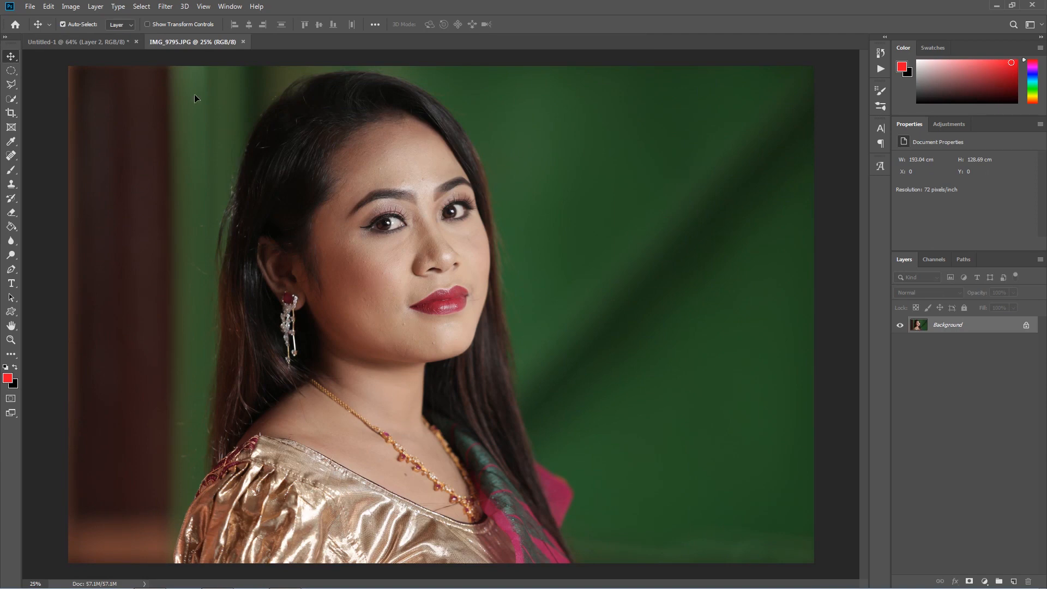
pyautogui.click(82, 41)
pyautogui.moveTo(62, 45); pyautogui.dragTo(410, 238)
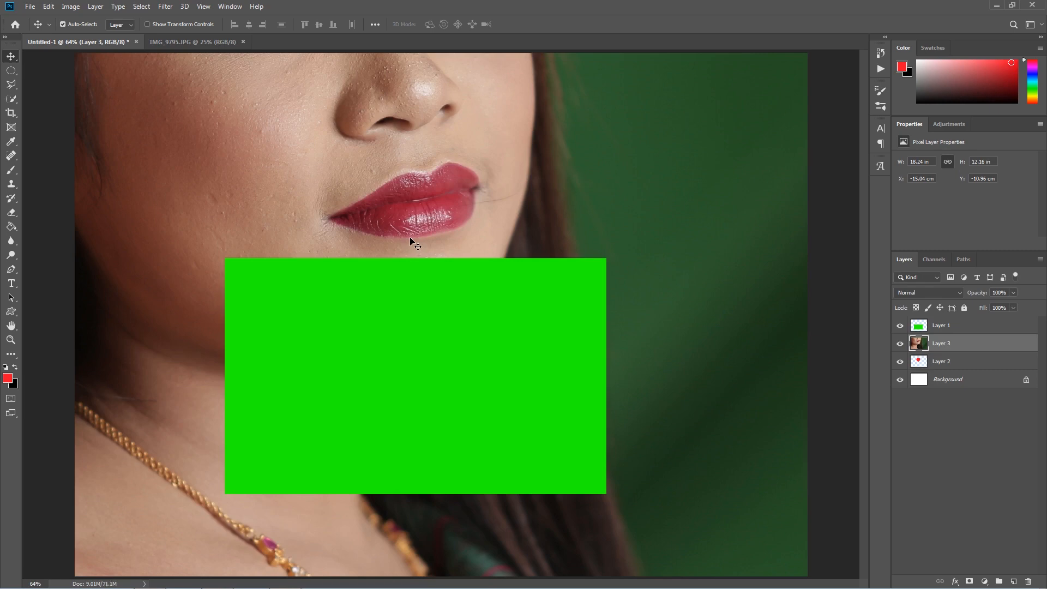
# Scale the photo layer down proportionally about its center to 19.52% with Free Transform.
pyautogui.hotkey('ctrl', 't')
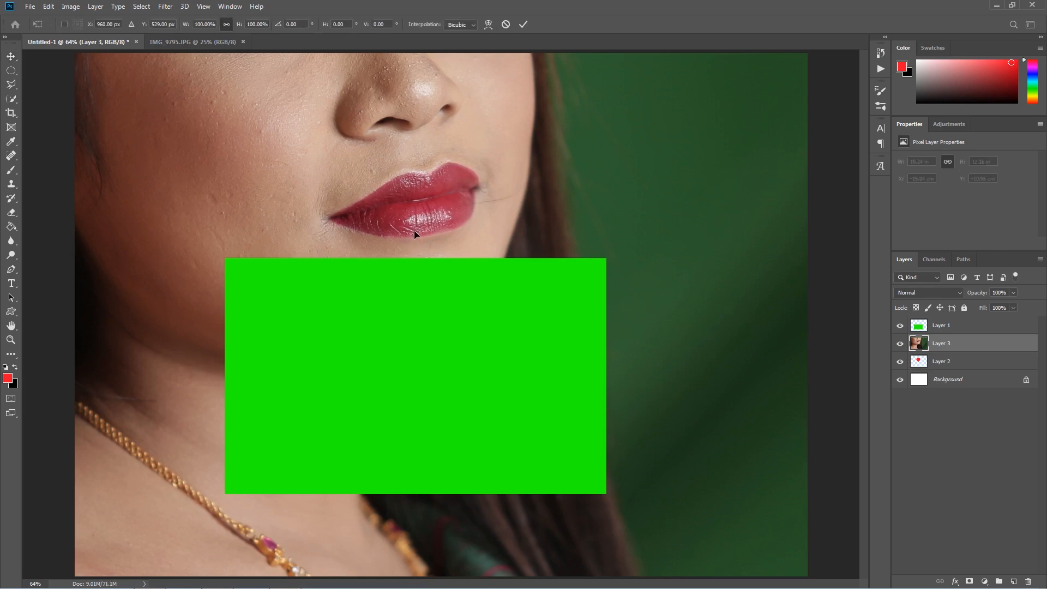
pyautogui.hotkey('ctrl', '0')
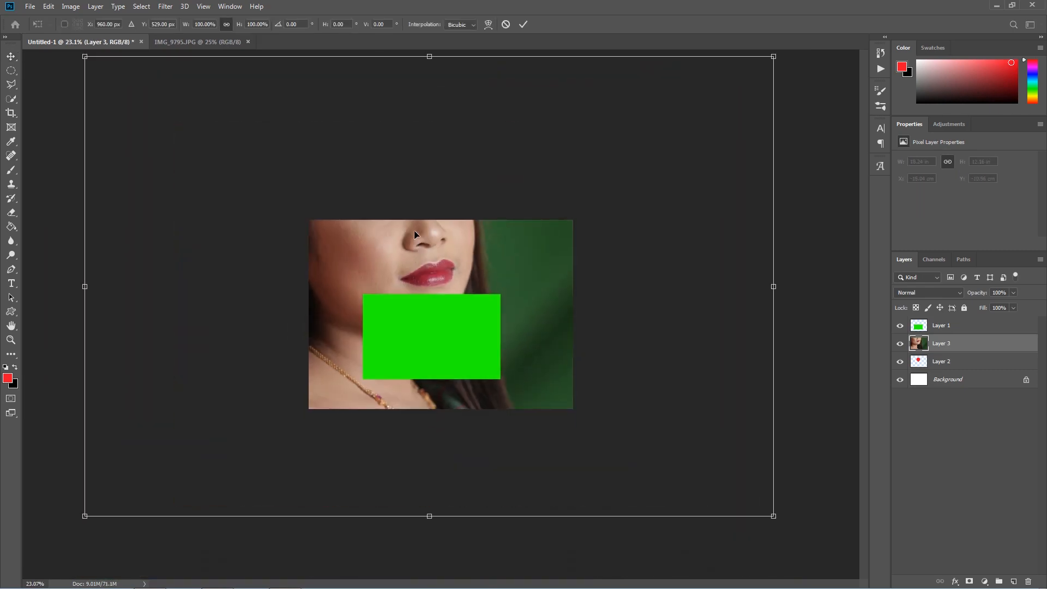
pyautogui.moveTo(772, 57); pyautogui.dragTo(519, 280)
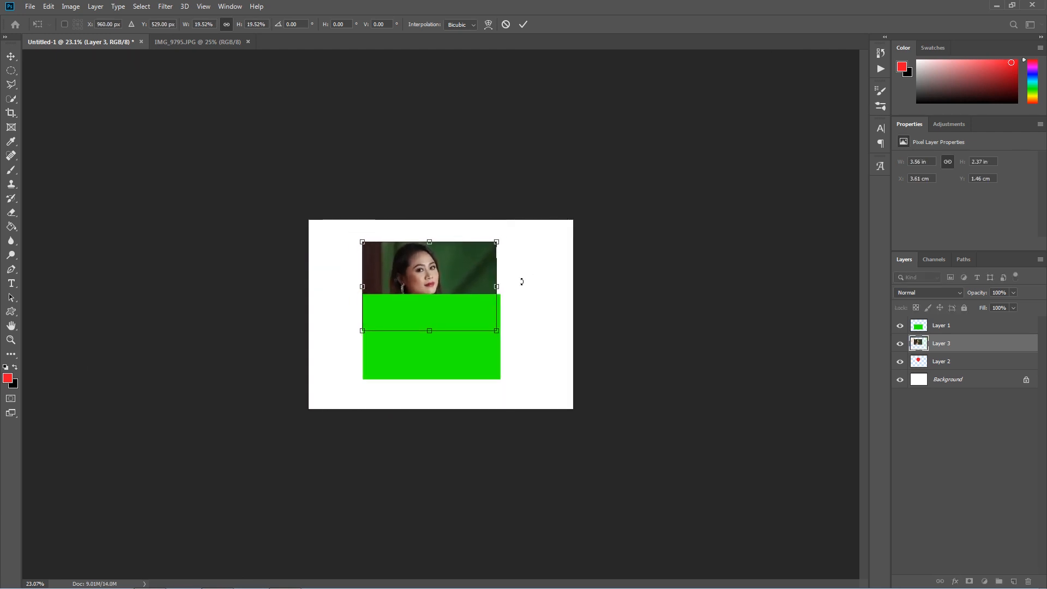
pyautogui.click(523, 24)
pyautogui.hotkey('ctrl', '0')
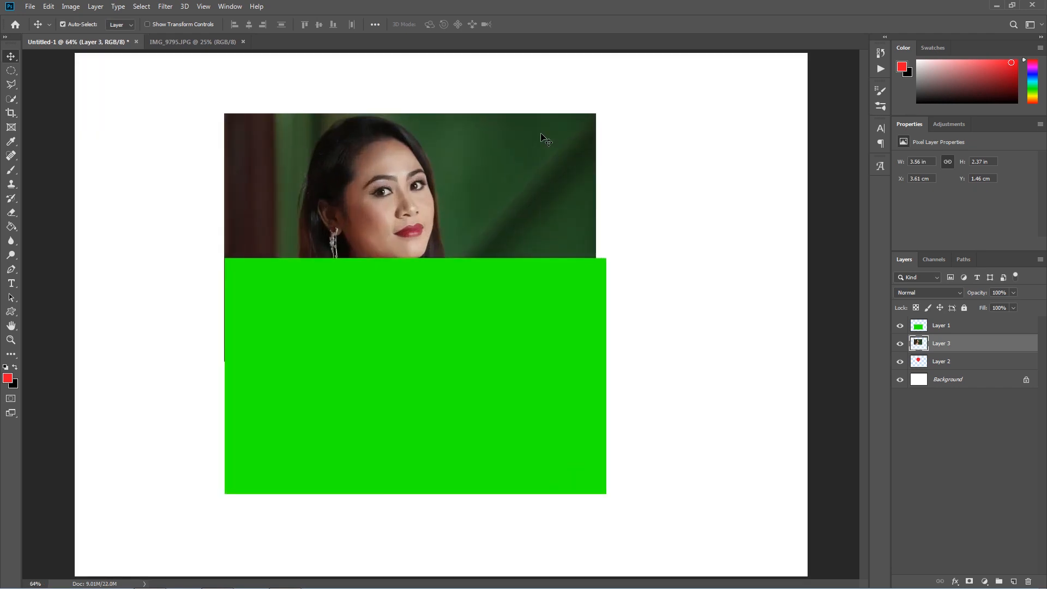
# Place the photo on Layer 3 below Layer 2 and move it to the canvas's upper-left area, partly behind the circle and rectangle.
pyautogui.moveTo(401, 215); pyautogui.dragTo(315, 292)
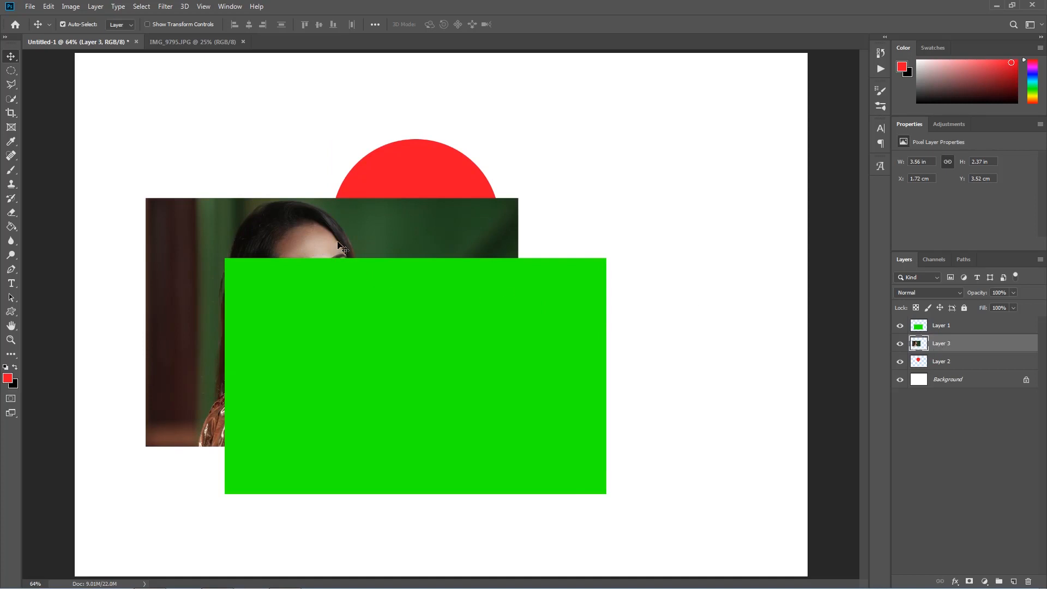
pyautogui.moveTo(336, 241); pyautogui.dragTo(301, 228)
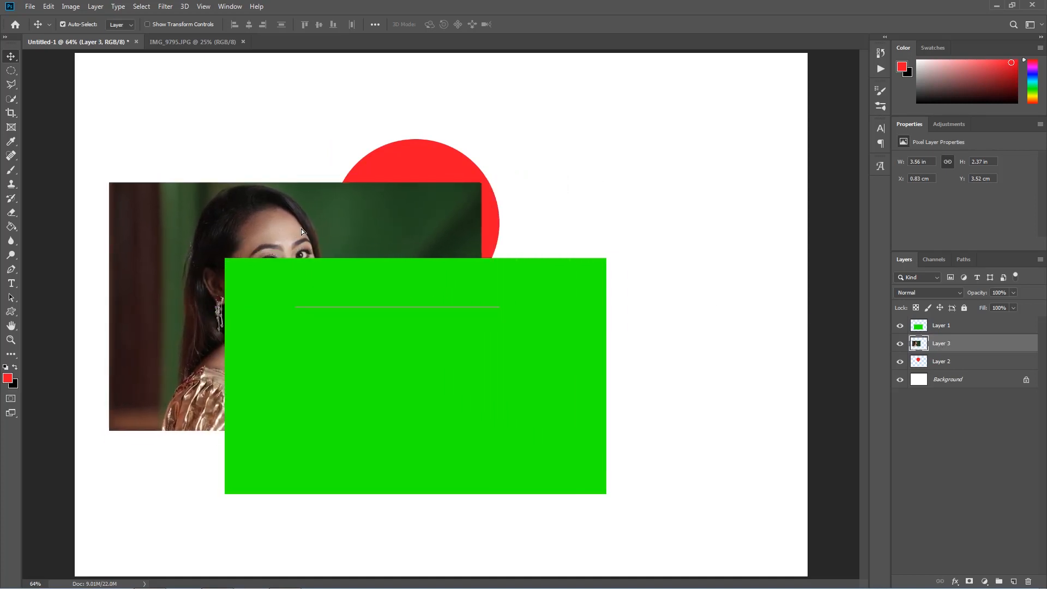
pyautogui.moveTo(939, 348); pyautogui.dragTo(944, 369)
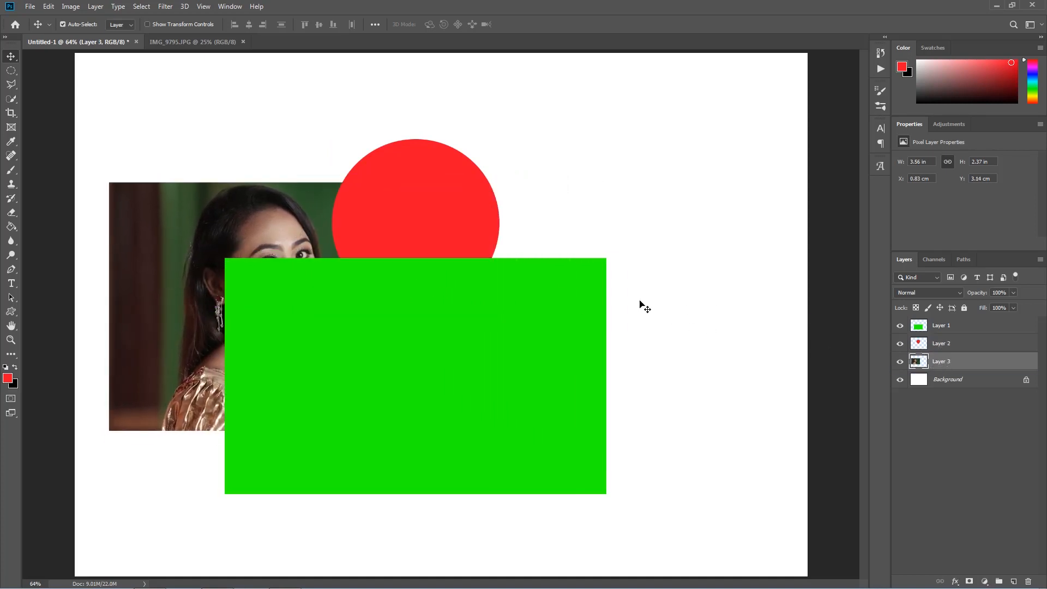
pyautogui.moveTo(281, 225); pyautogui.dragTo(279, 113)
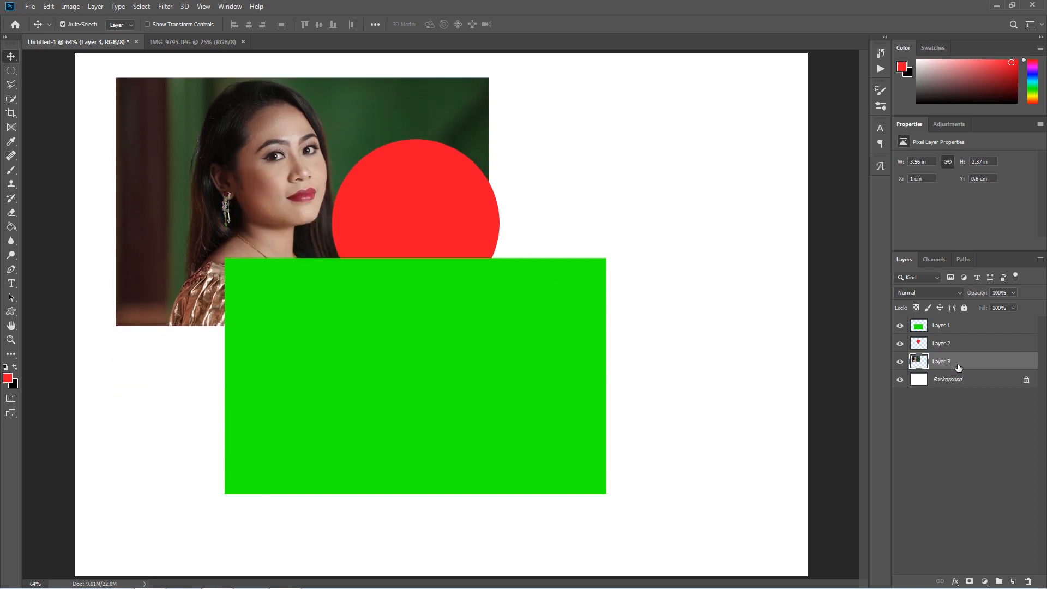
# Raise Layer 3 above Layer 1 with the photo over the rectangle, and return it below Layer 1 with the photo at the canvas's left.
pyautogui.moveTo(942, 363); pyautogui.dragTo(948, 318)
pyautogui.moveTo(344, 208); pyautogui.dragTo(534, 339)
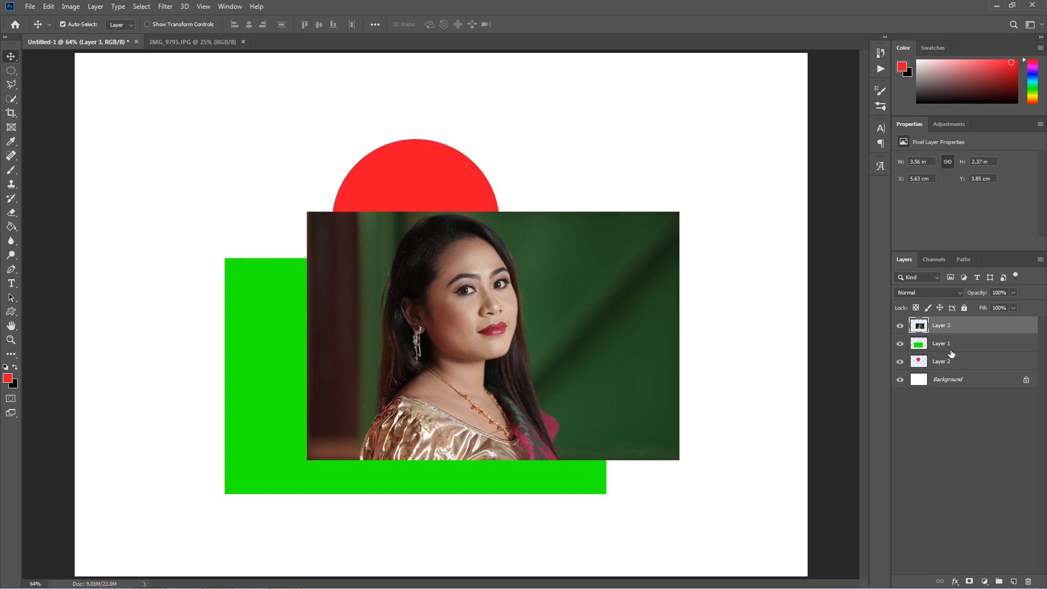
pyautogui.moveTo(960, 332); pyautogui.dragTo(960, 352)
pyautogui.moveTo(656, 254); pyautogui.dragTo(451, 204)
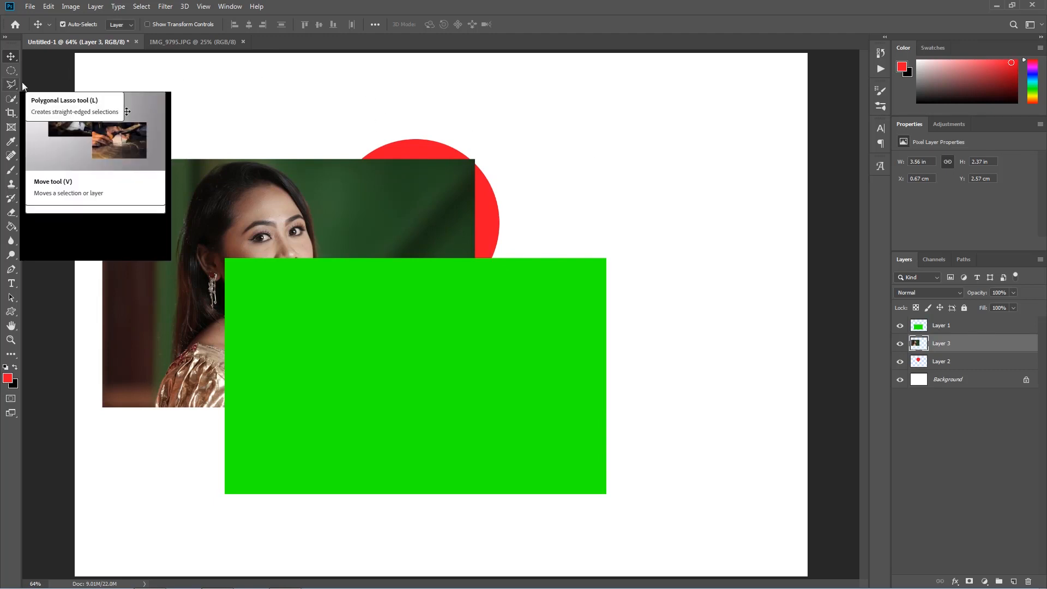
# In the IMG_9795.JPG document, duplicate the Background layer twice.
pyautogui.click(201, 41)
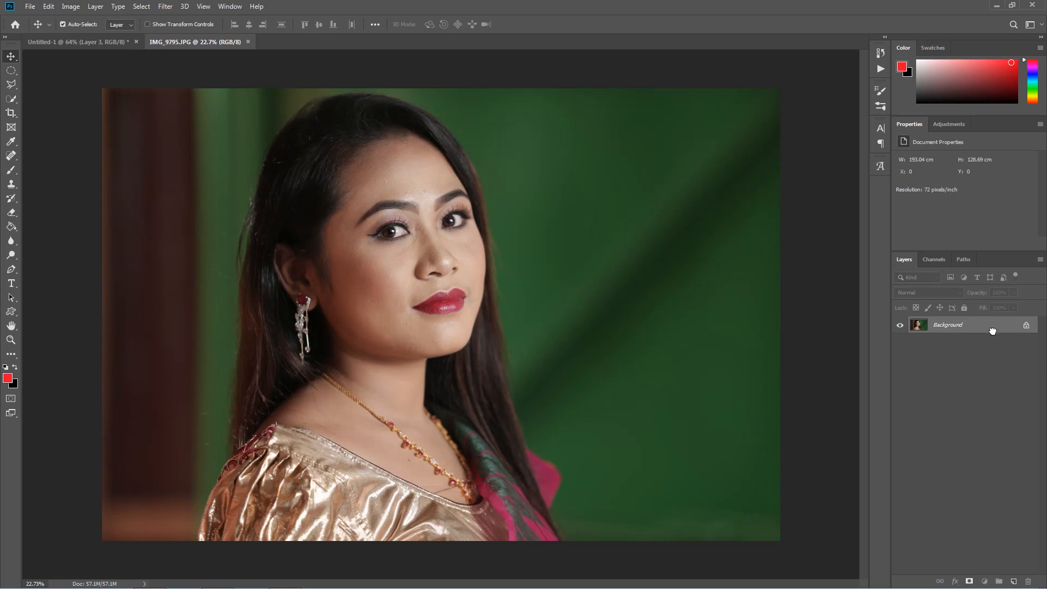
pyautogui.moveTo(992, 331); pyautogui.dragTo(1012, 580)
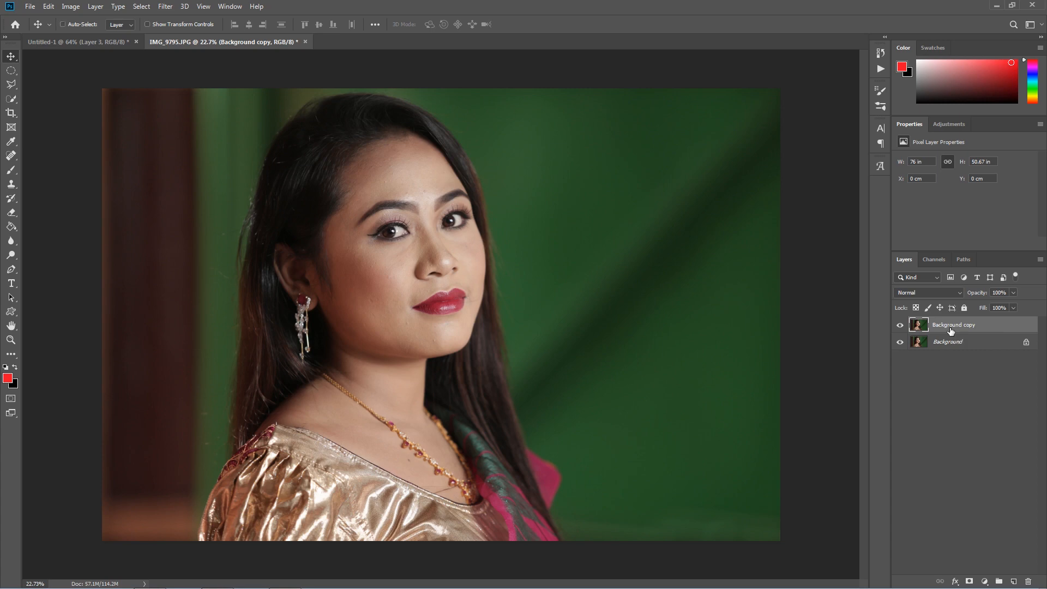
pyautogui.hotkey('ctrl', 'j')
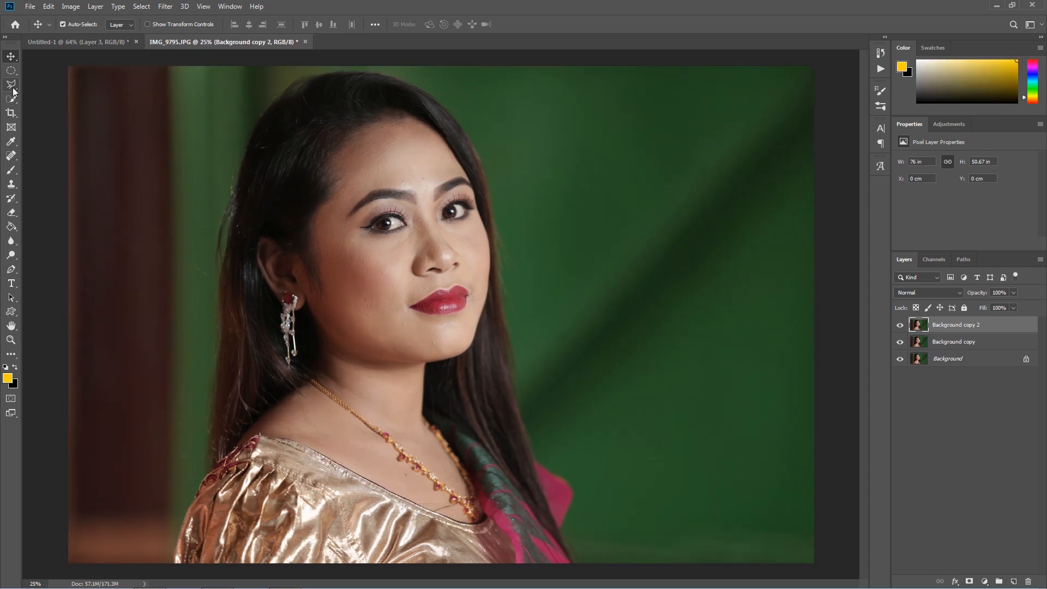
# Start a Polygonal Lasso outline at the base of the woman's gold sleeve on the photo's lower edge and trace up to the shoulder.
pyautogui.click(12, 87)
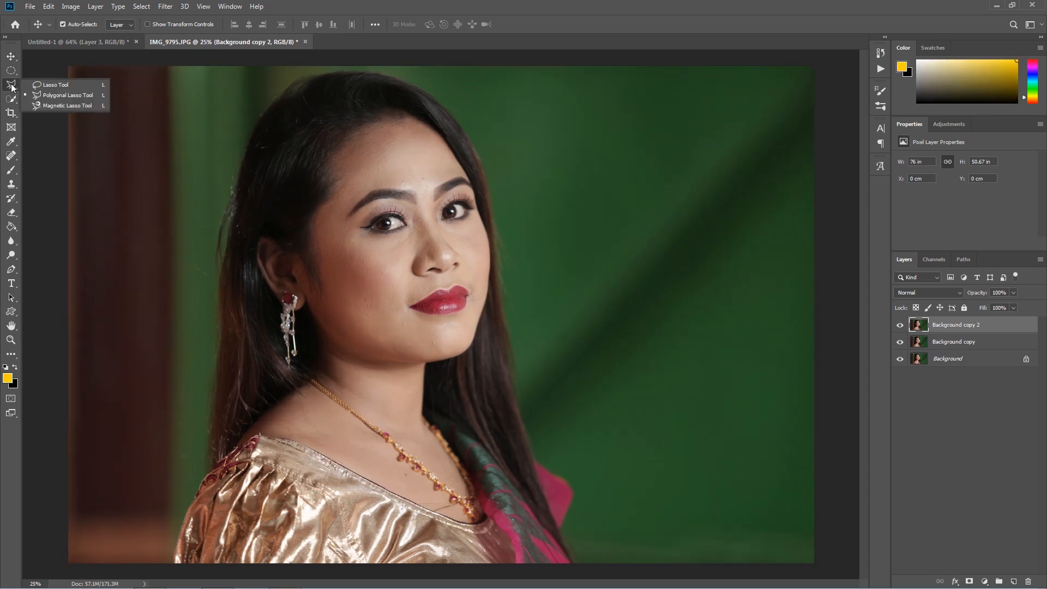
pyautogui.click(52, 96)
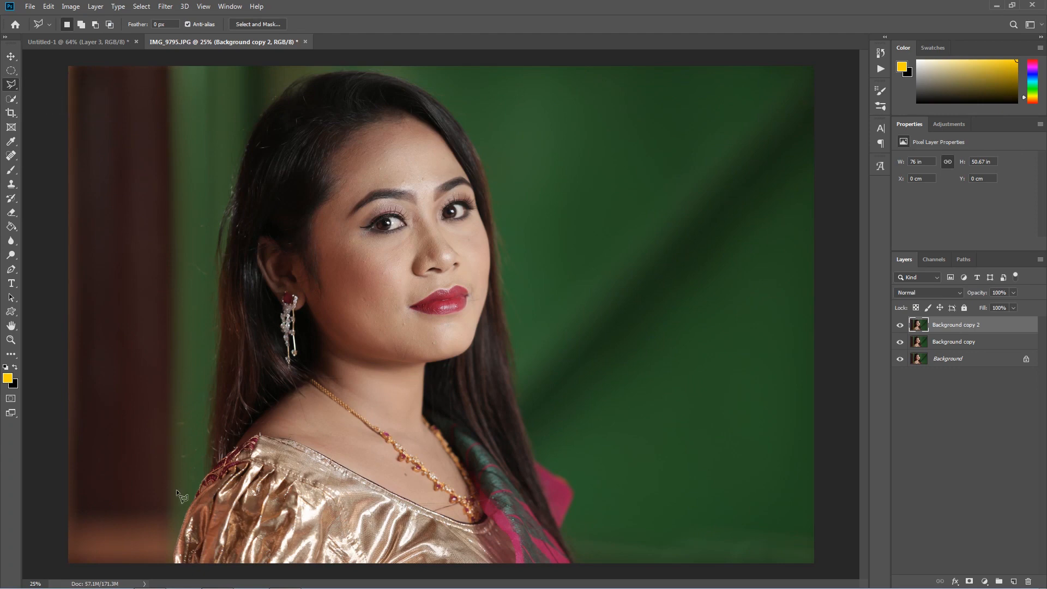
pyautogui.click(175, 563)
pyautogui.click(173, 554)
pyautogui.scroll(10, 195, 498)
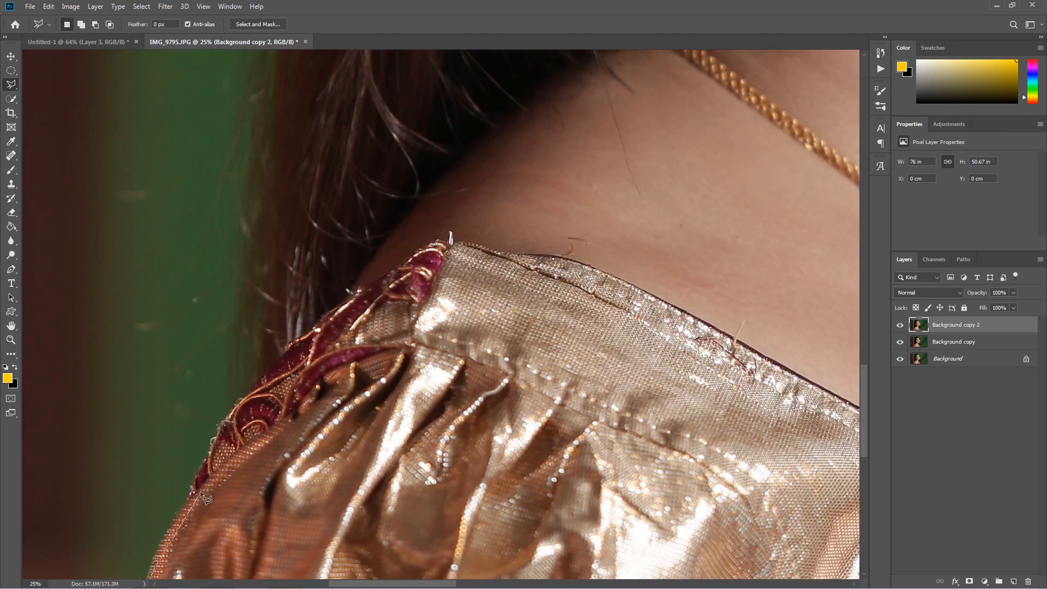
pyautogui.moveTo(200, 494); pyautogui.dragTo(285, 360)
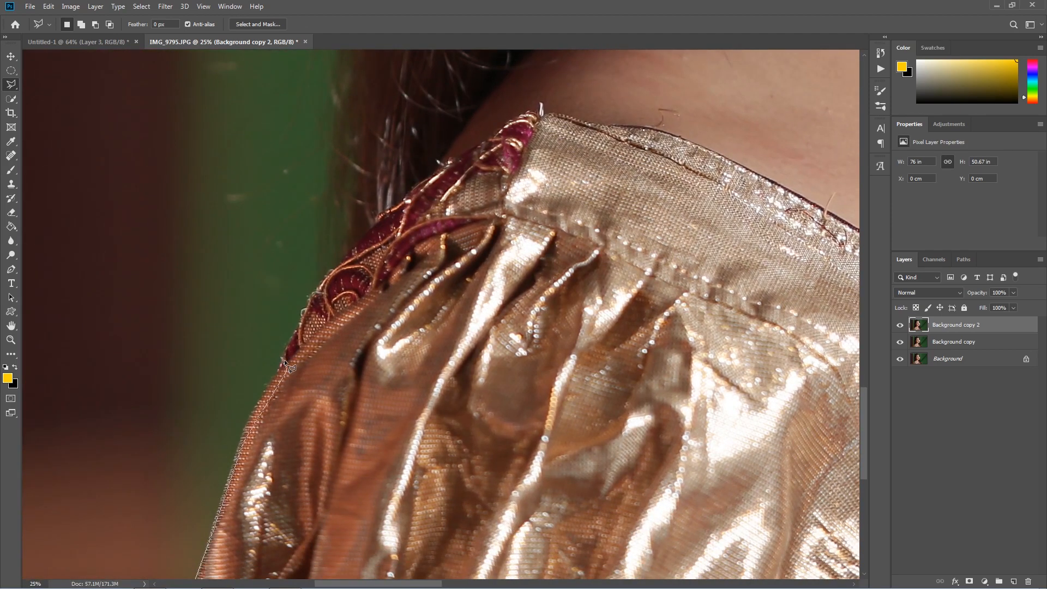
pyautogui.click(283, 362)
pyautogui.click(349, 246)
# Continue the polygonal outline from the shoulder up the outer edge of the hair on the earring side toward the crown.
pyautogui.moveTo(363, 126); pyautogui.dragTo(384, 386)
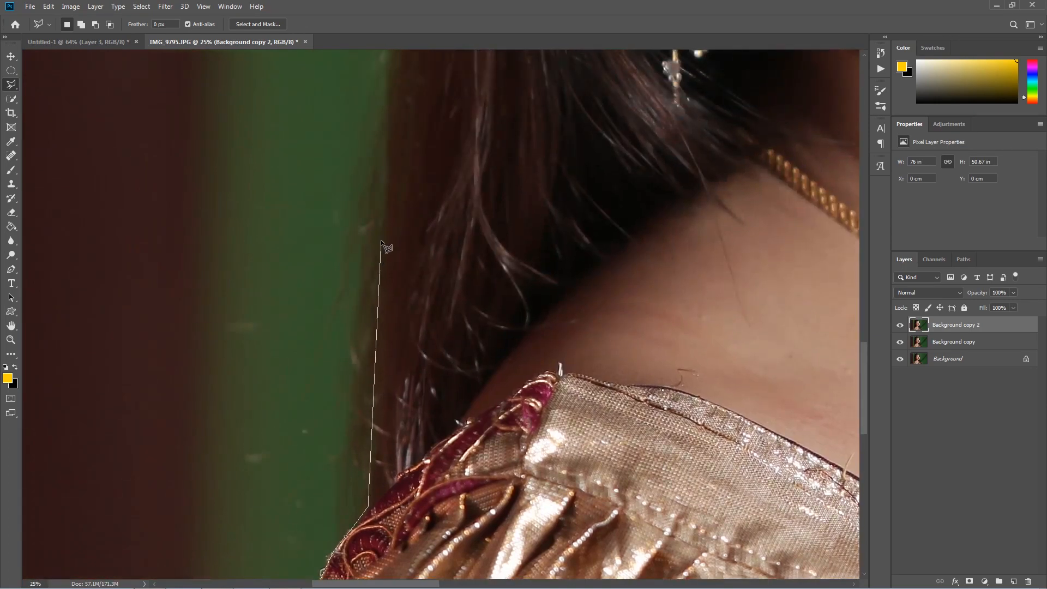
pyautogui.scroll(-1, 381, 241)
pyautogui.scroll(-1, 381, 241)
pyautogui.moveTo(381, 226); pyautogui.dragTo(402, 369)
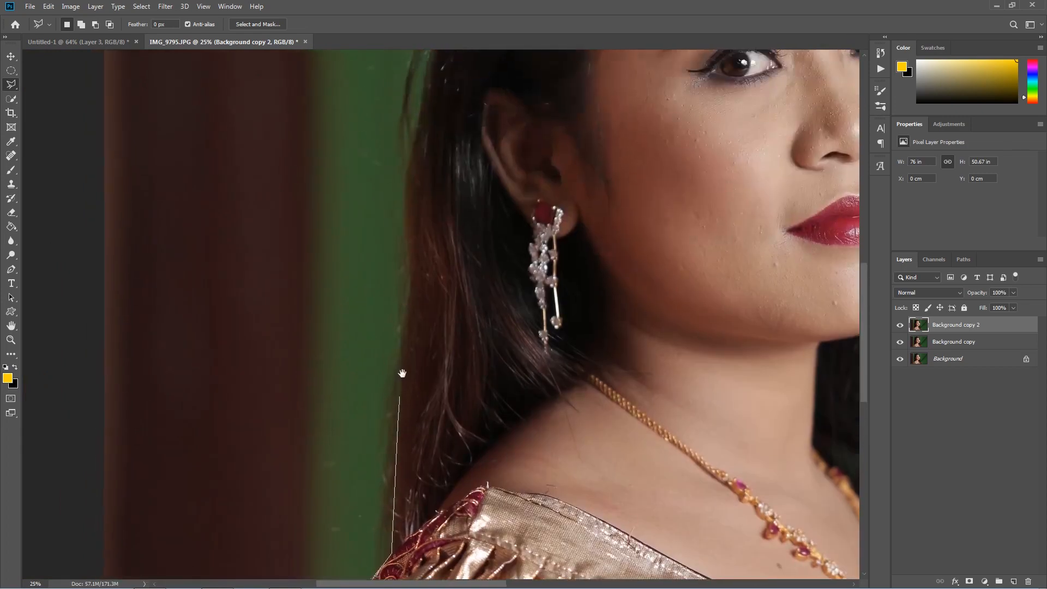
pyautogui.moveTo(421, 95); pyautogui.dragTo(410, 378)
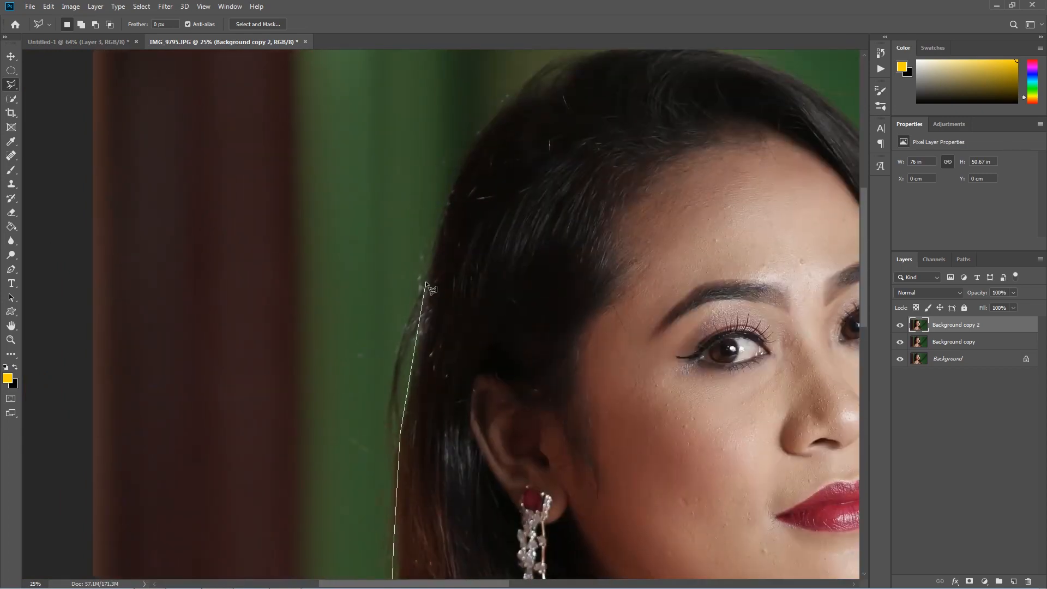
pyautogui.click(427, 272)
pyautogui.click(445, 207)
pyautogui.click(487, 127)
pyautogui.click(513, 107)
# Trace the polygonal outline over the top of the head and down the hair on the opposite side of the face.
pyautogui.moveTo(555, 58); pyautogui.dragTo(382, 246)
pyautogui.click(426, 244)
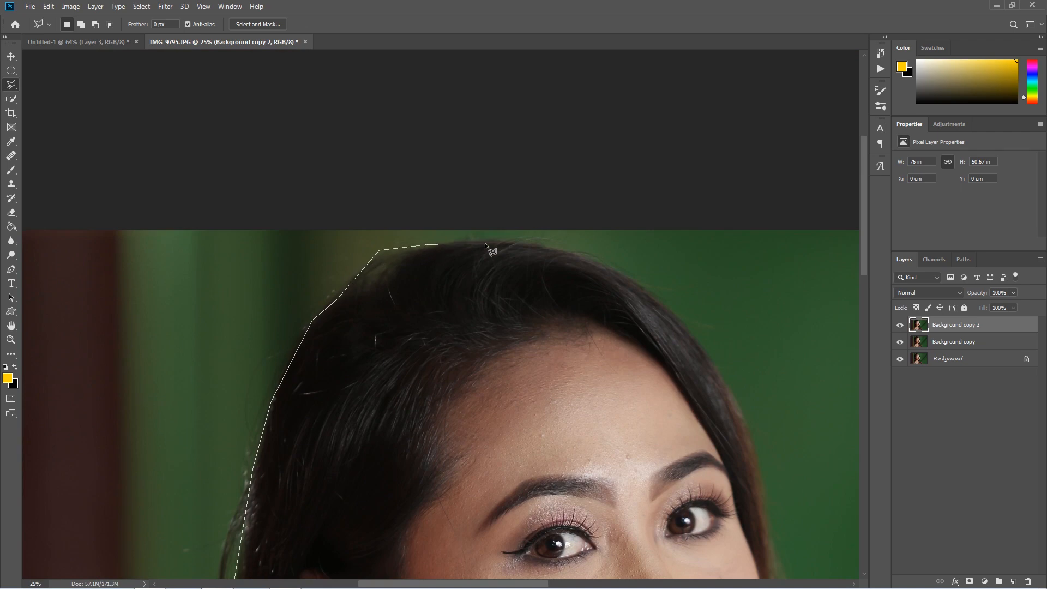
pyautogui.click(489, 244)
pyautogui.click(671, 306)
pyautogui.moveTo(671, 306); pyautogui.dragTo(447, 93)
pyautogui.click(510, 180)
pyautogui.click(548, 337)
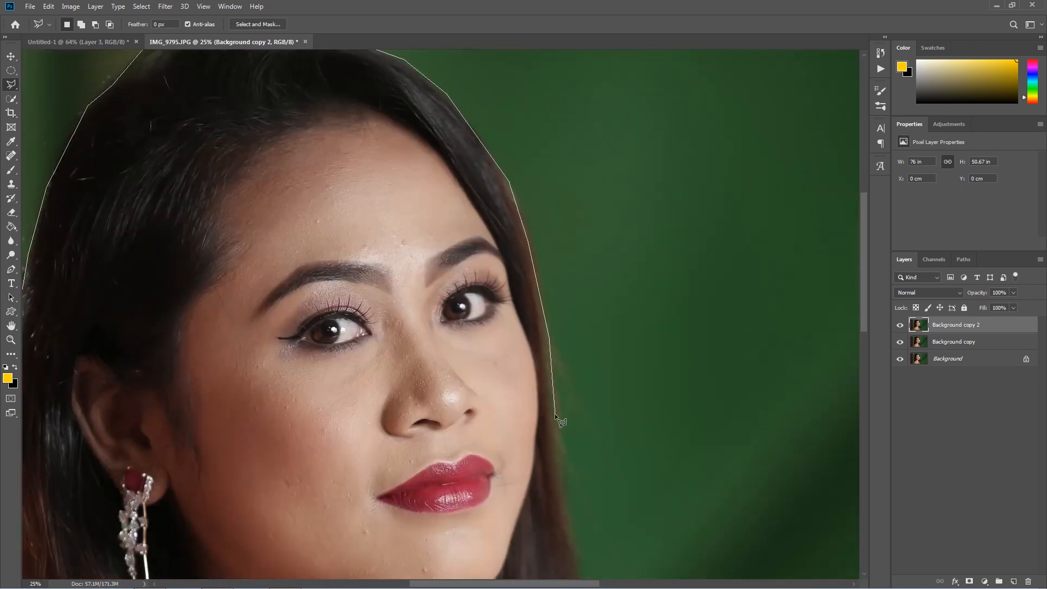
pyautogui.moveTo(558, 495); pyautogui.dragTo(540, 219)
pyautogui.click(560, 387)
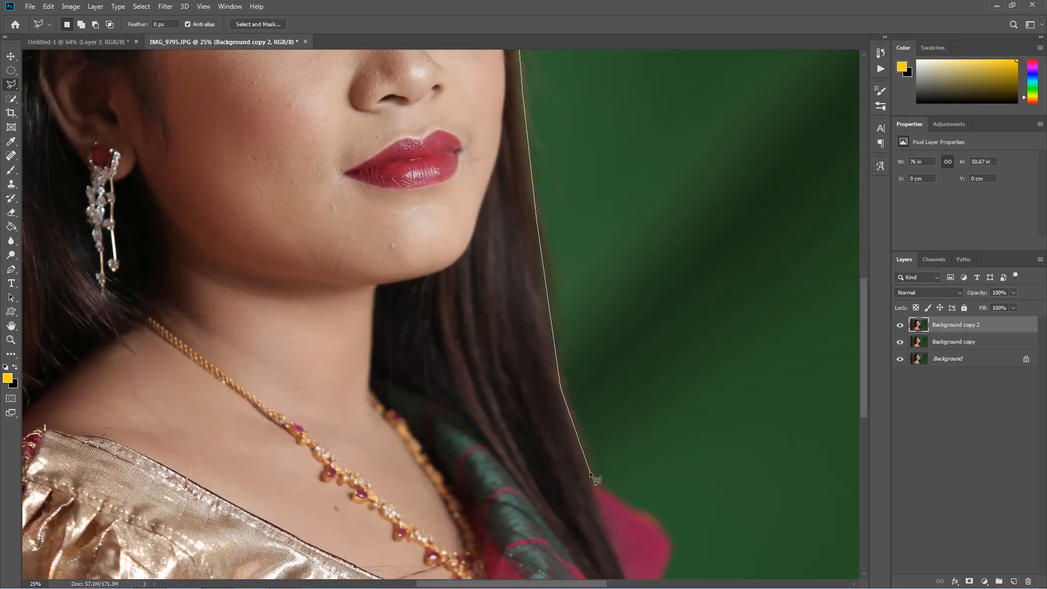
# Trace around the pink scarf and along the photo's lower edge, and close the polygonal selection at its starting point.
pyautogui.click(665, 536)
pyautogui.click(671, 548)
pyautogui.moveTo(653, 576); pyautogui.dragTo(679, 271)
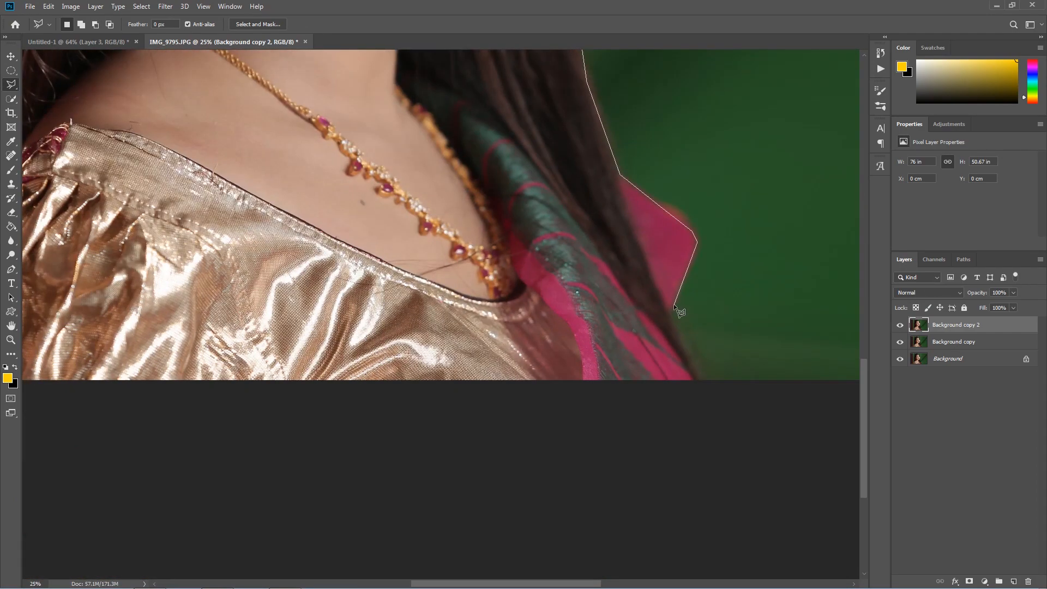
pyautogui.click(702, 383)
pyautogui.moveTo(643, 393); pyautogui.dragTo(992, 412)
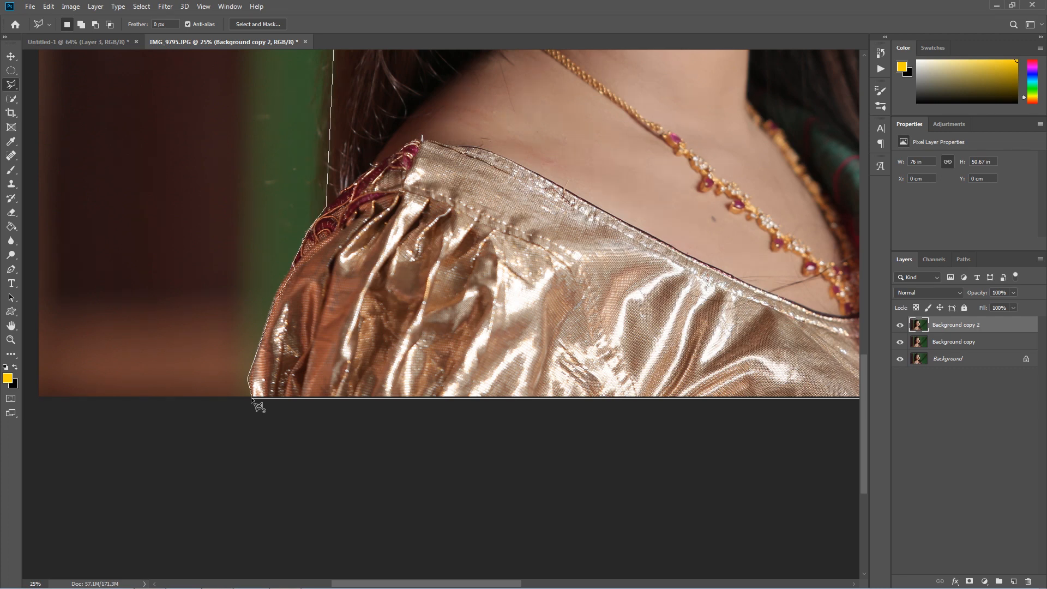
pyautogui.click(253, 392)
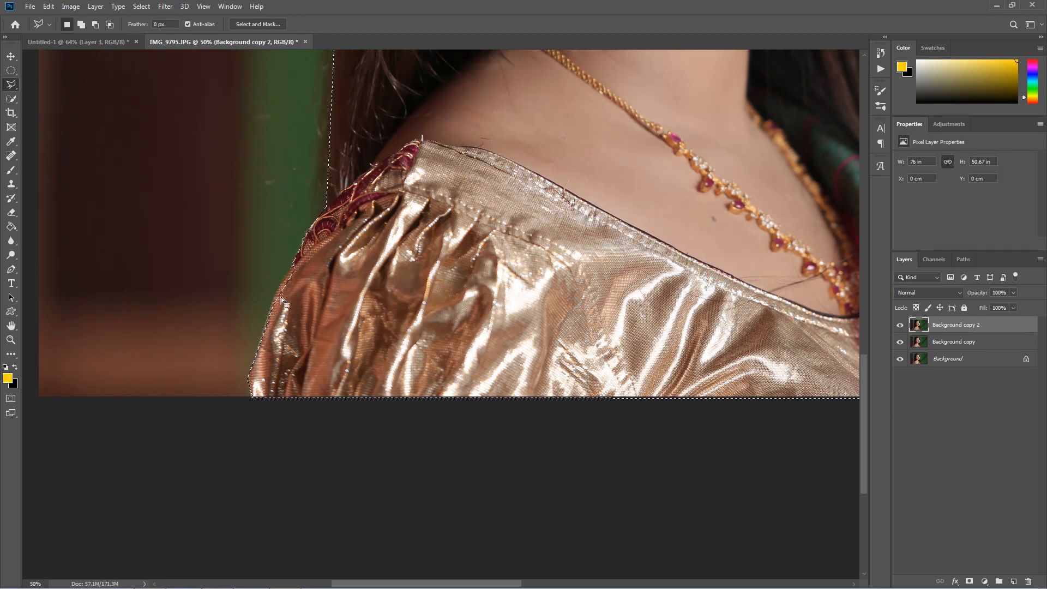
# Switch to the freehand Lasso tool and add the missed outer edge of the gold sleeve to the selection.
pyautogui.scroll(-1, 283, 346)
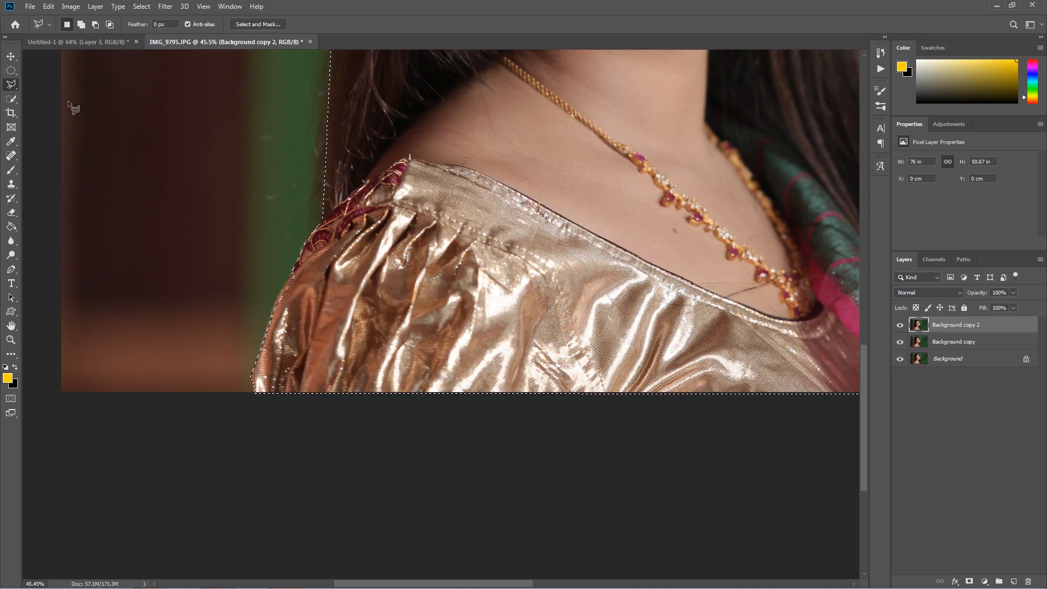
pyautogui.rightClick(12, 85)
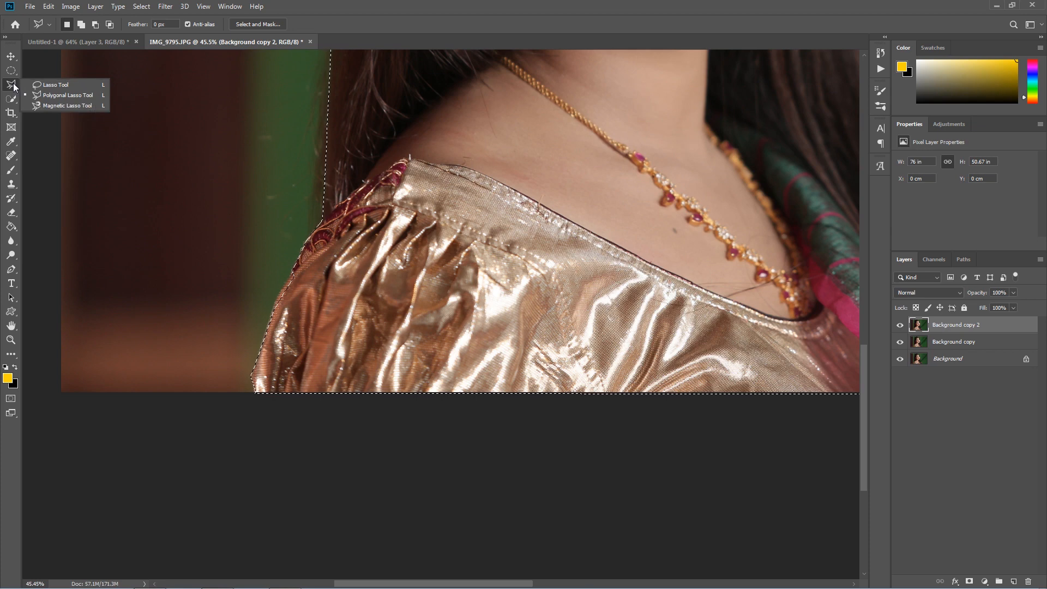
pyautogui.click(57, 86)
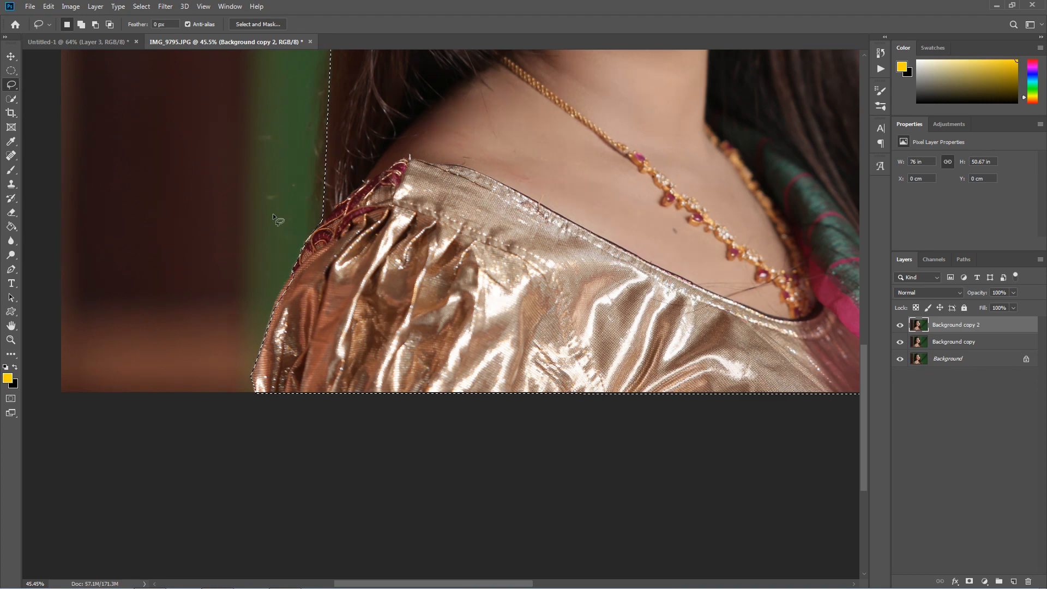
pyautogui.scroll(5, 274, 217)
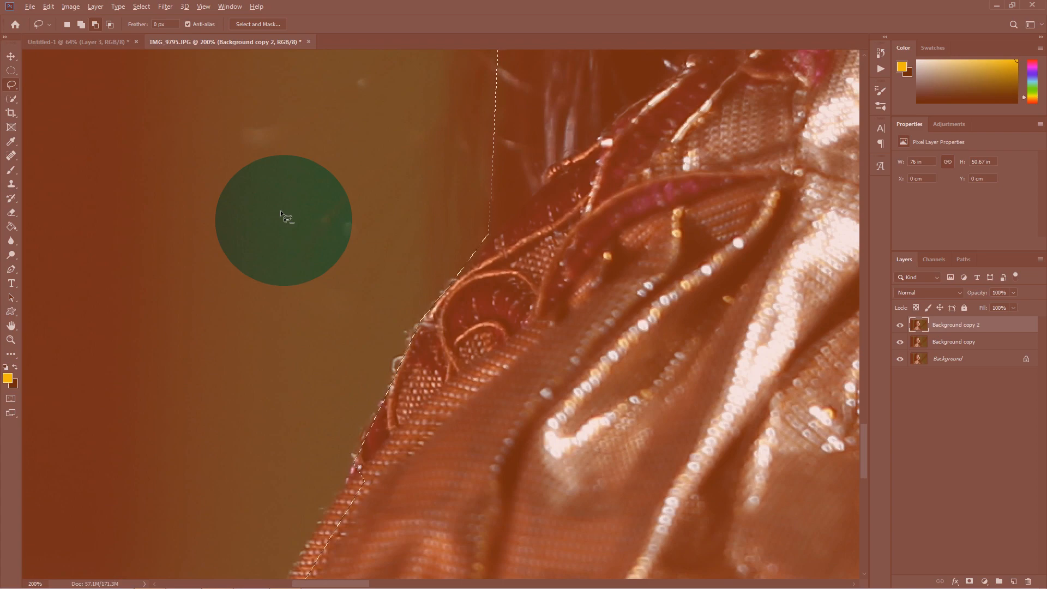
pyautogui.scroll(-5, 280, 211)
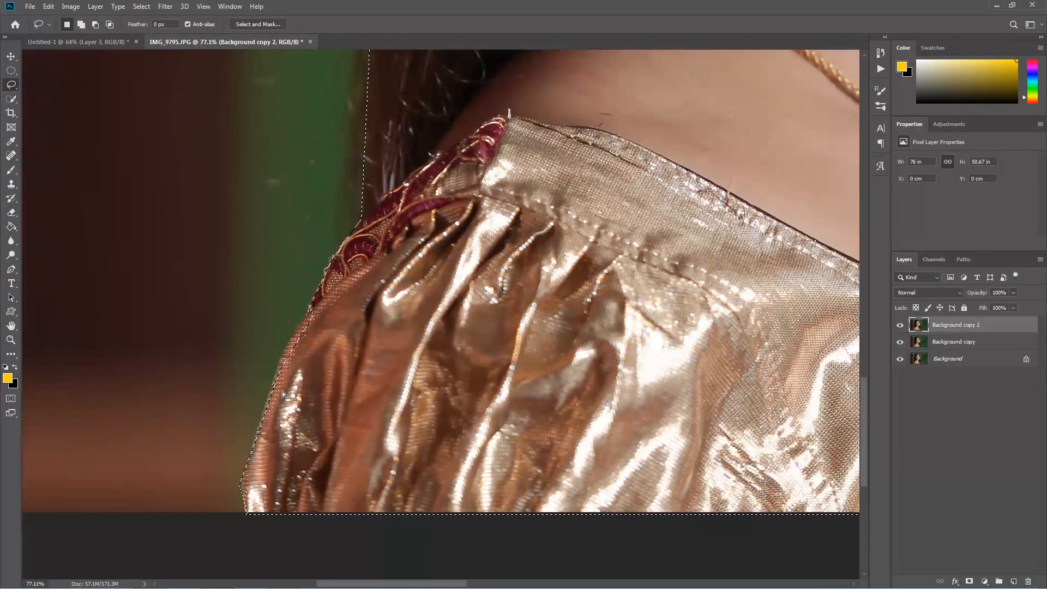
pyautogui.scroll(2, 283, 392)
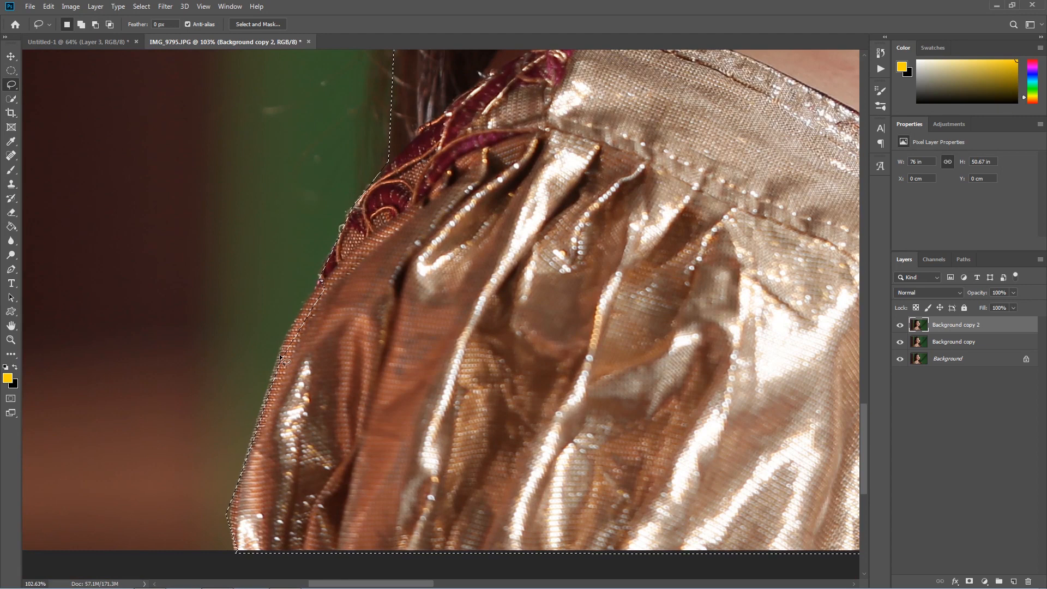
pyautogui.press('shift')
pyautogui.moveTo(274, 362); pyautogui.dragTo(252, 441)
pyautogui.moveTo(342, 442); pyautogui.dragTo(343, 441)
# Extend the selection with the Lasso to include the hair strands just above the gold sleeve on the earring side.
pyautogui.press('space')
pyautogui.moveTo(450, 146); pyautogui.dragTo(430, 358)
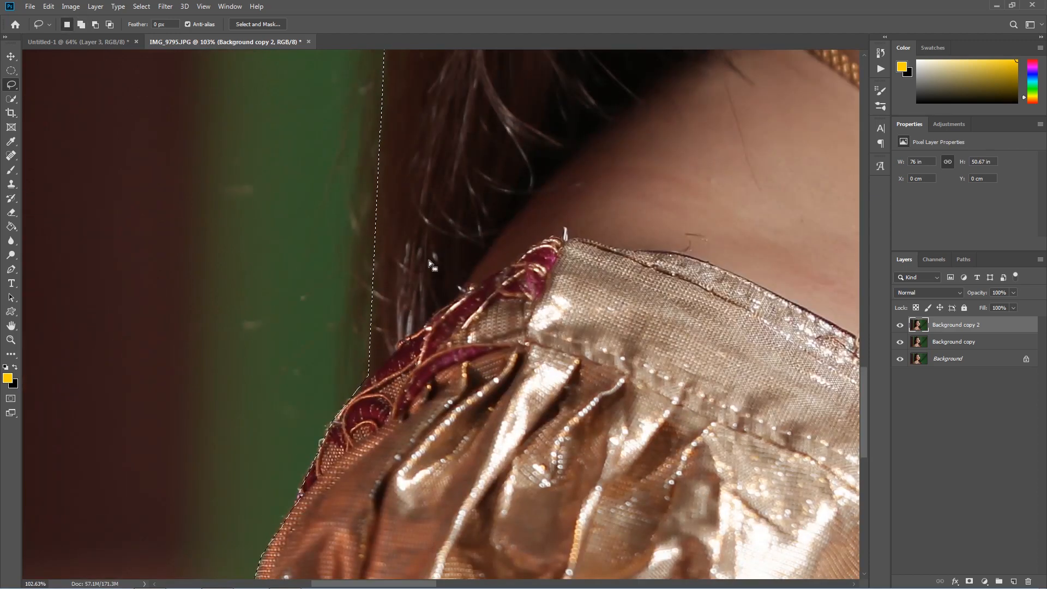
pyautogui.scroll(-5, 428, 280)
pyautogui.scroll(3, 382, 289)
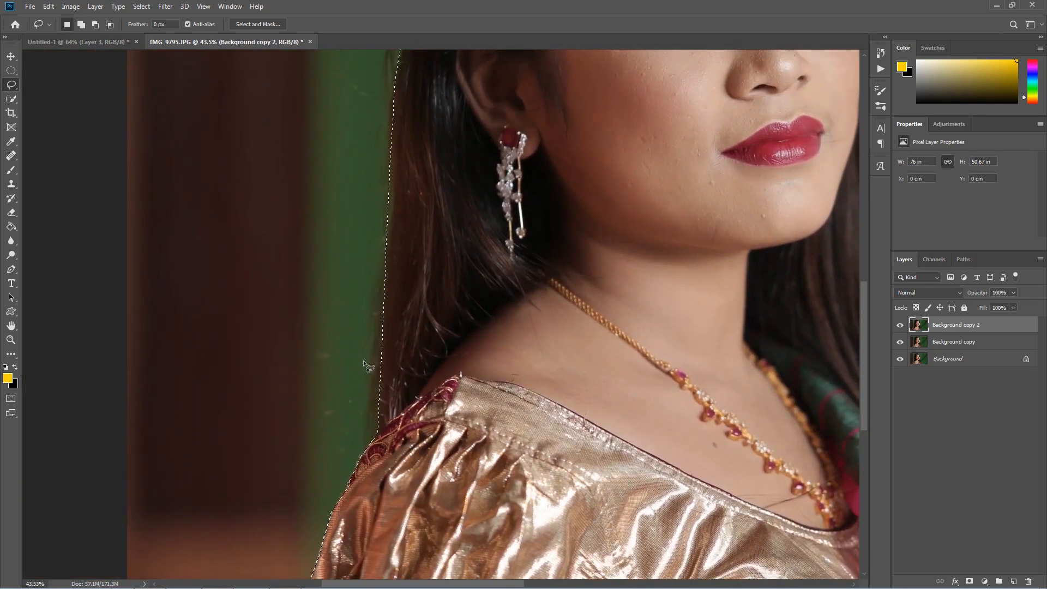
pyautogui.press('shift')
pyautogui.moveTo(442, 236)
pyautogui.mouseDown()
pyautogui.moveTo(395, 263)
pyautogui.moveTo(376, 323)
pyautogui.moveTo(372, 453)
pyautogui.mouseUp()
pyautogui.scroll(-5, 388, 476)
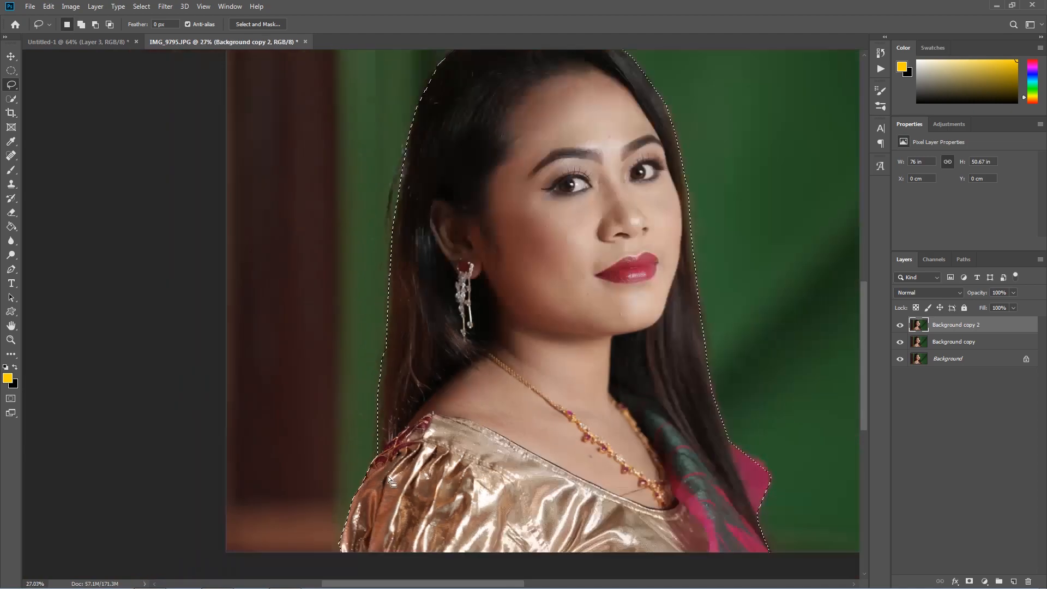
# Add the loose hair strands outside the outline beside the ear to the selection with the Lasso.
pyautogui.scroll(5, 284, 152)
pyautogui.scroll(1, 240, 237)
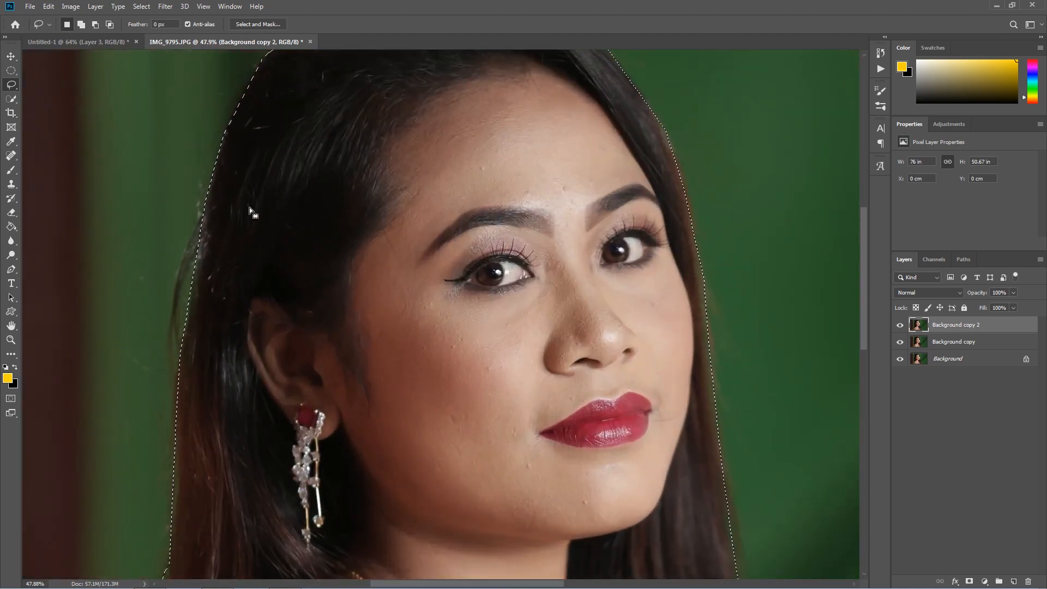
pyautogui.moveTo(266, 169)
pyautogui.mouseDown()
pyautogui.moveTo(206, 215)
pyautogui.moveTo(174, 308)
pyautogui.moveTo(174, 355)
pyautogui.moveTo(246, 453)
pyautogui.mouseUp()
pyautogui.scroll(-2, 247, 453)
pyautogui.scroll(-2, 246, 453)
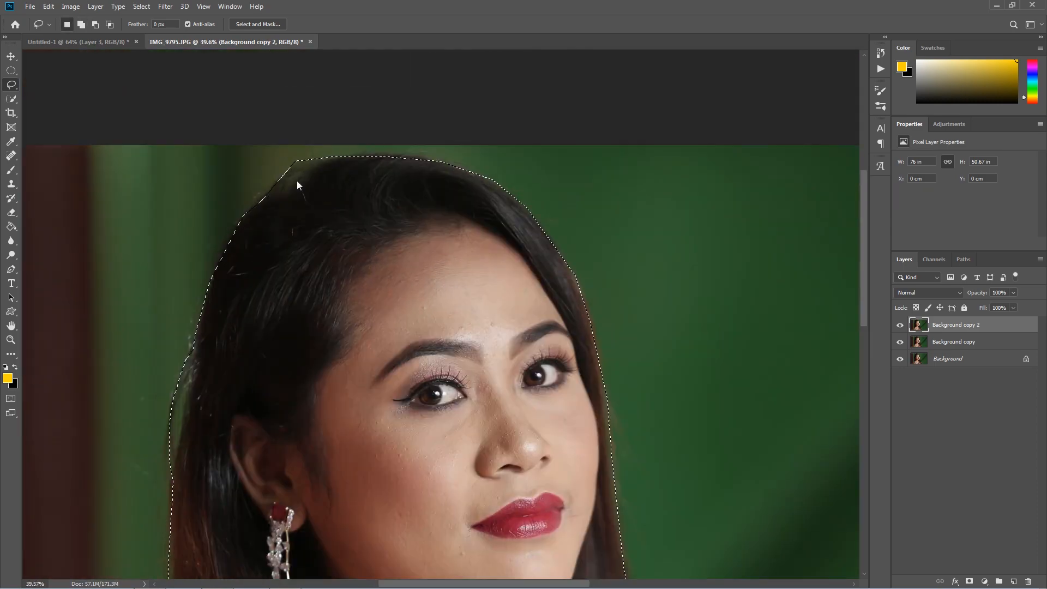
# Check the outline along the hair on the far side of the face and add the pink scarf's missed edge to the selection.
pyautogui.scroll(-2, 476, 365)
pyautogui.scroll(8, 491, 290)
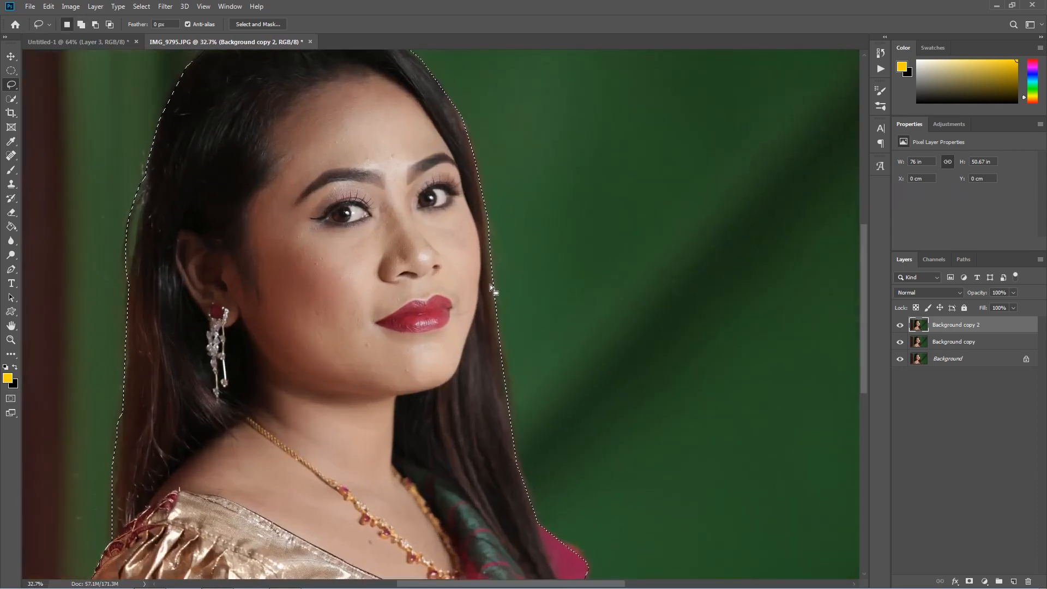
pyautogui.scroll(-7, 458, 264)
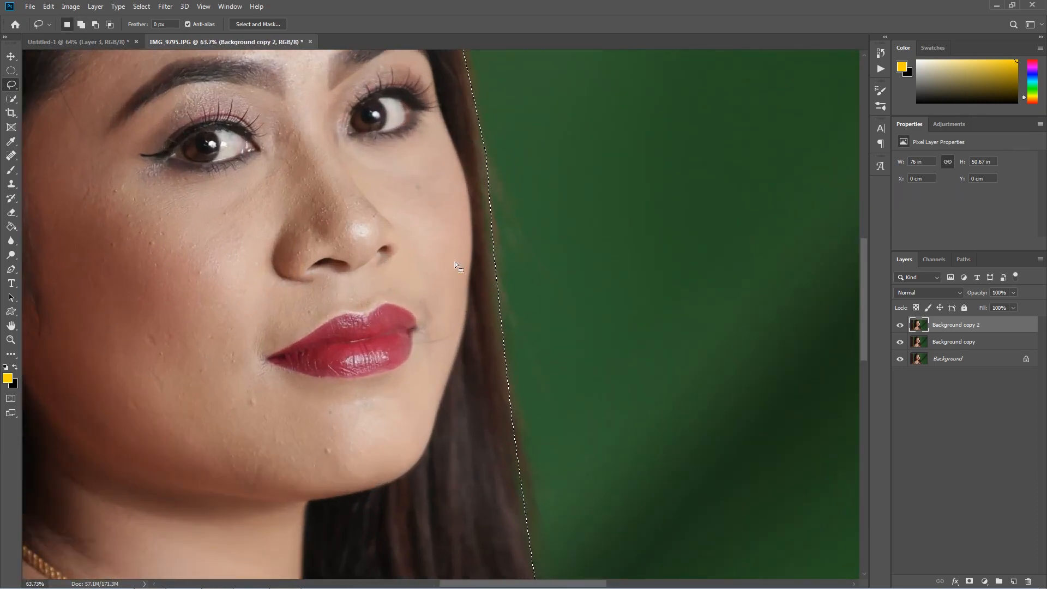
pyautogui.scroll(8, 506, 407)
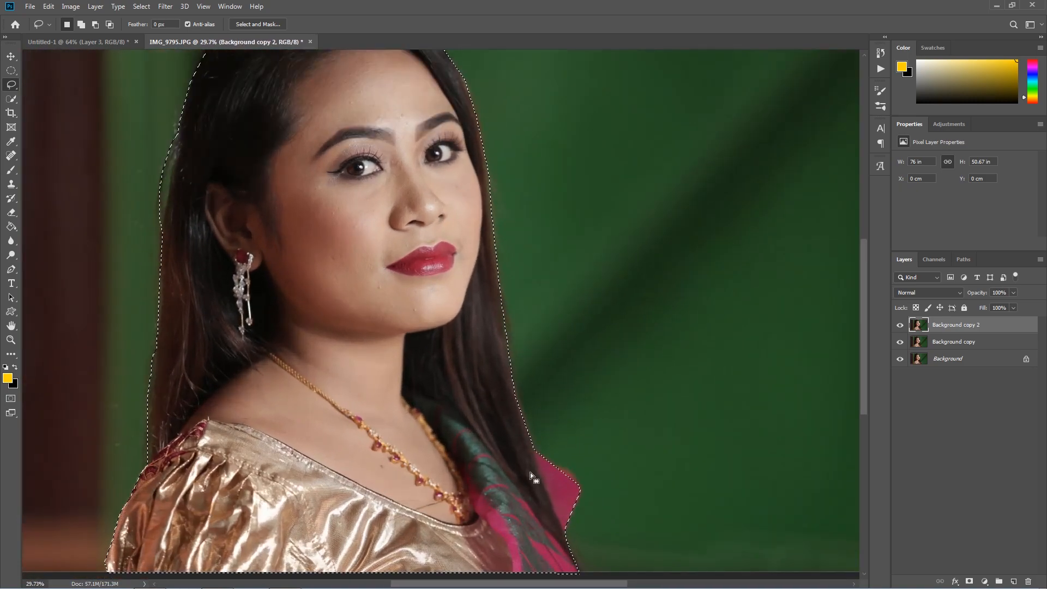
pyautogui.scroll(3, 498, 293)
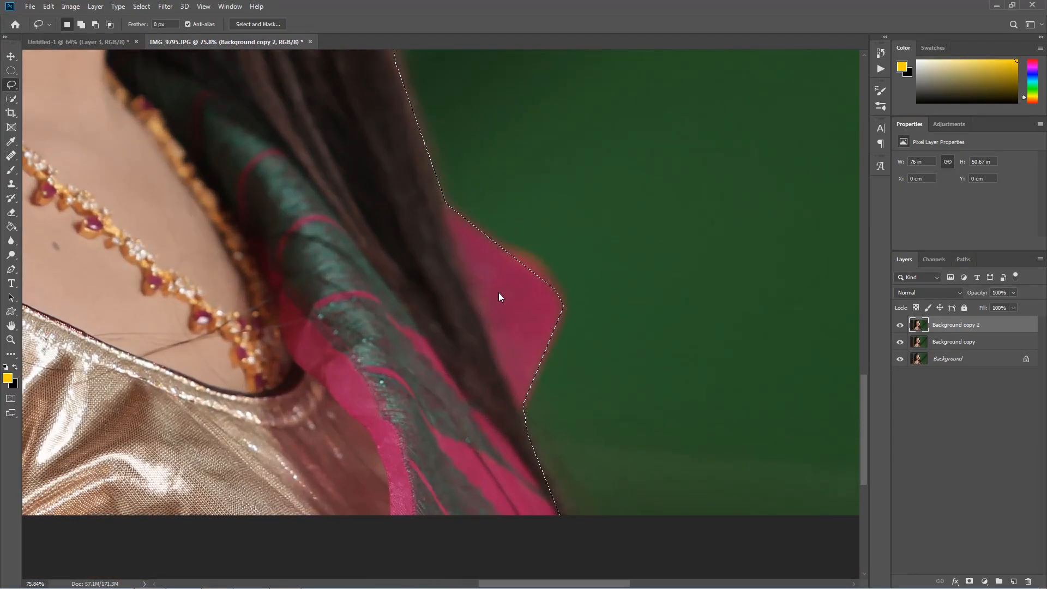
pyautogui.moveTo(448, 315)
pyautogui.mouseDown()
pyautogui.moveTo(450, 266)
pyautogui.moveTo(471, 244)
pyautogui.moveTo(507, 243)
pyautogui.moveTo(544, 266)
pyautogui.moveTo(559, 296)
pyautogui.moveTo(473, 328)
pyautogui.mouseUp()
pyautogui.scroll(-7, 478, 408)
pyautogui.scroll(-3, 479, 413)
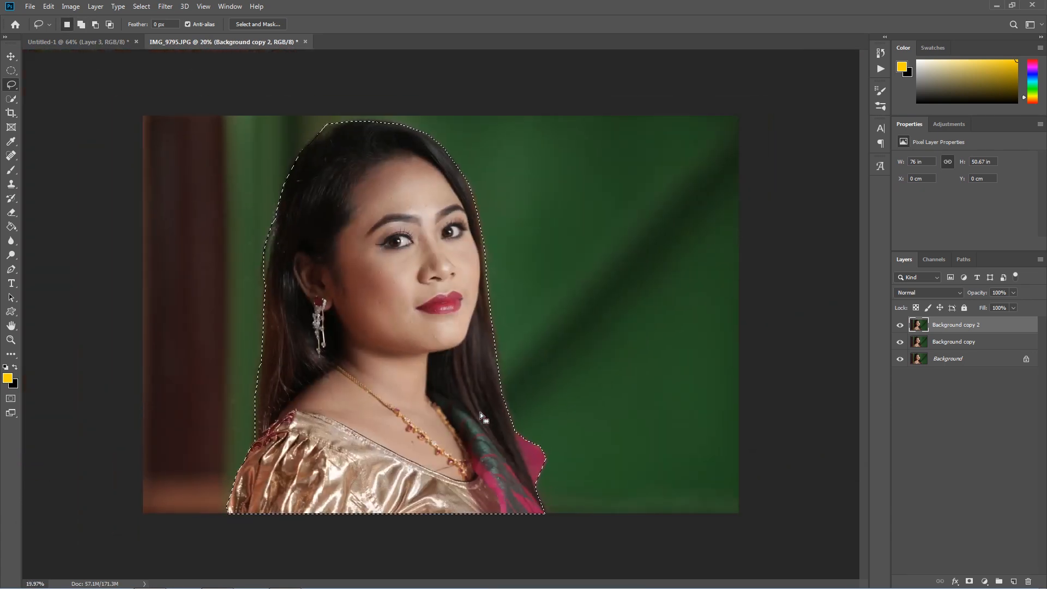
# Subtract the strip of green background at the corner of the outline near the crown from the selection.
pyautogui.scroll(4, 315, 109)
pyautogui.scroll(3, 423, 217)
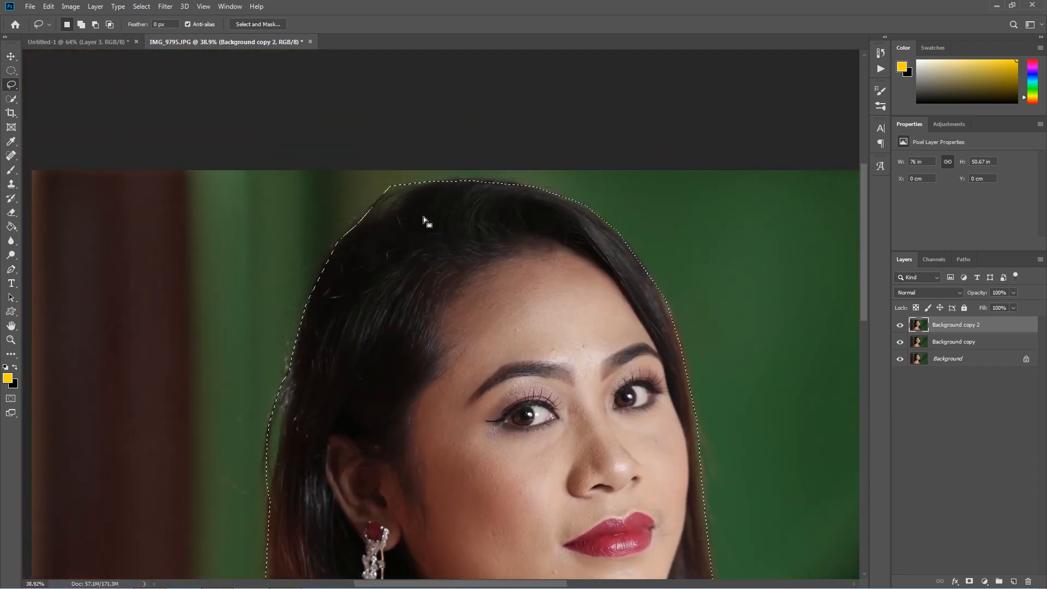
pyautogui.scroll(3, 404, 173)
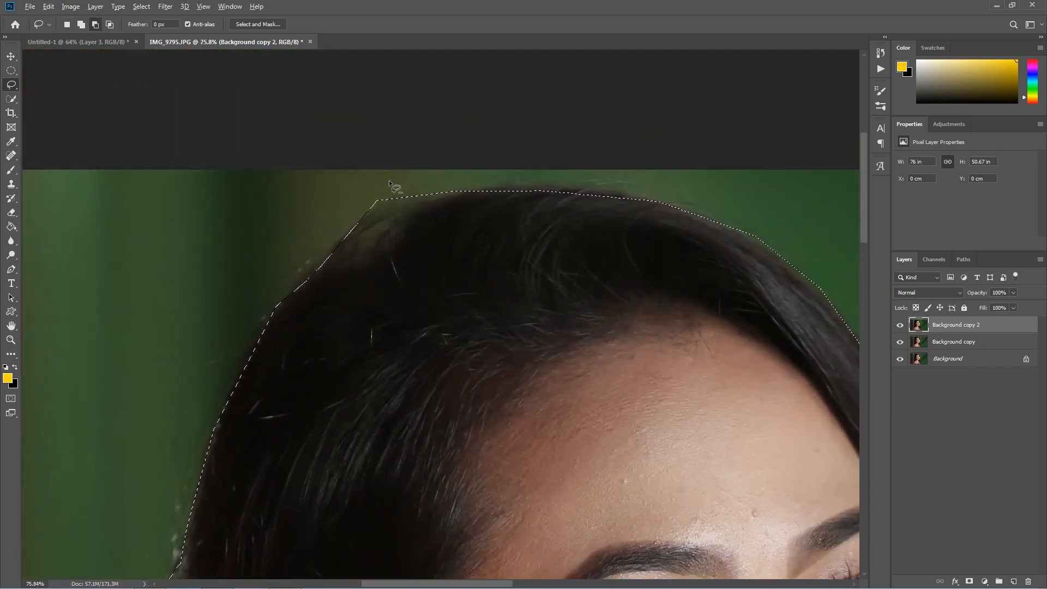
pyautogui.moveTo(447, 171); pyautogui.dragTo(421, 196)
pyautogui.moveTo(399, 236)
pyautogui.mouseDown()
pyautogui.moveTo(346, 242)
pyautogui.moveTo(288, 173)
pyautogui.mouseUp()
pyautogui.scroll(-3, 288, 173)
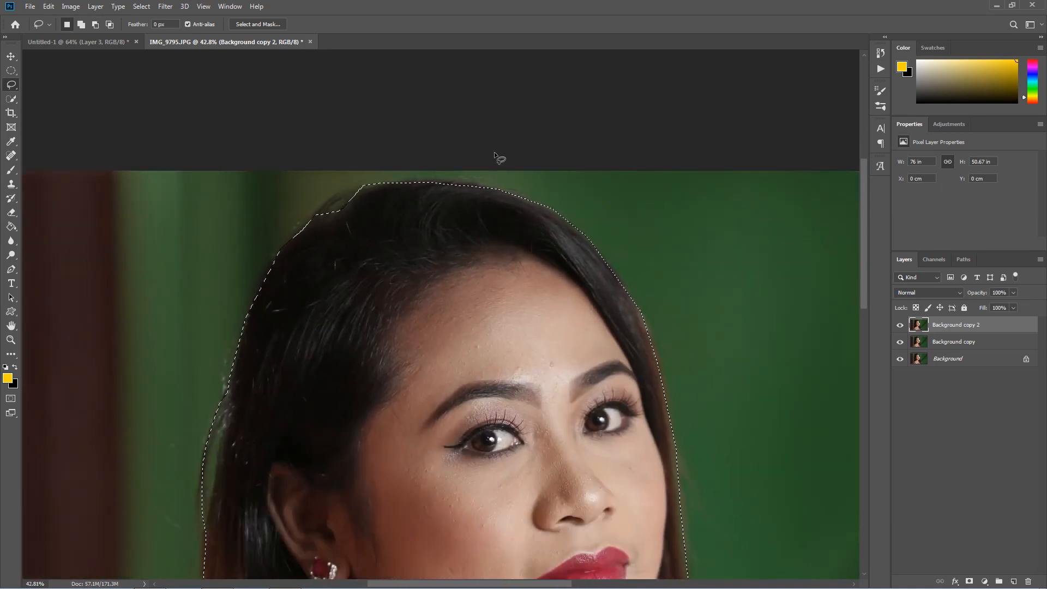
pyautogui.scroll(-2, 494, 151)
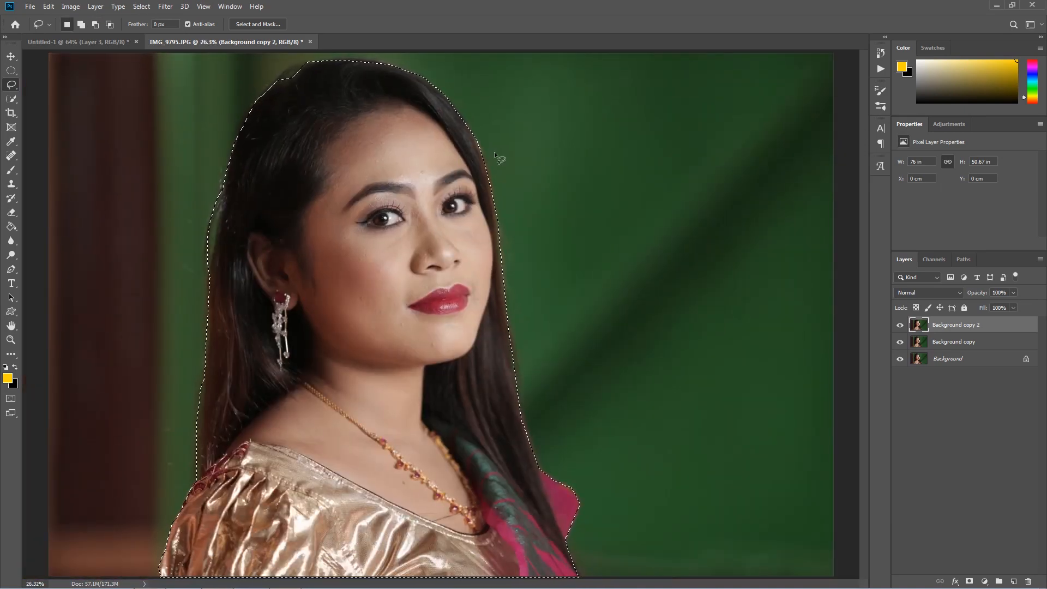
# Feather the selection with a radius of 2 pixels.
pyautogui.click(145, 9)
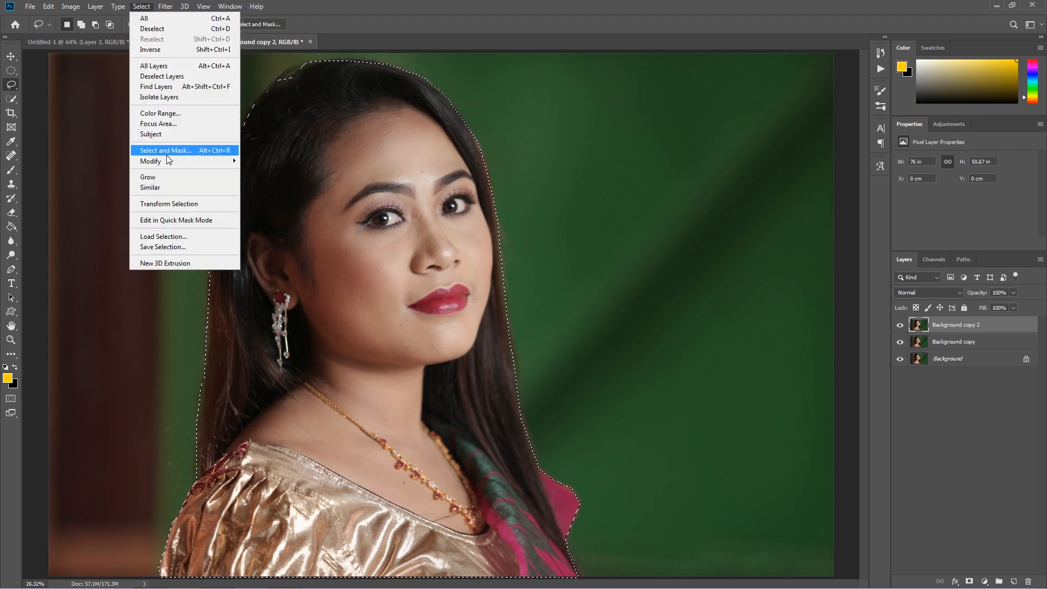
pyautogui.moveTo(168, 162)
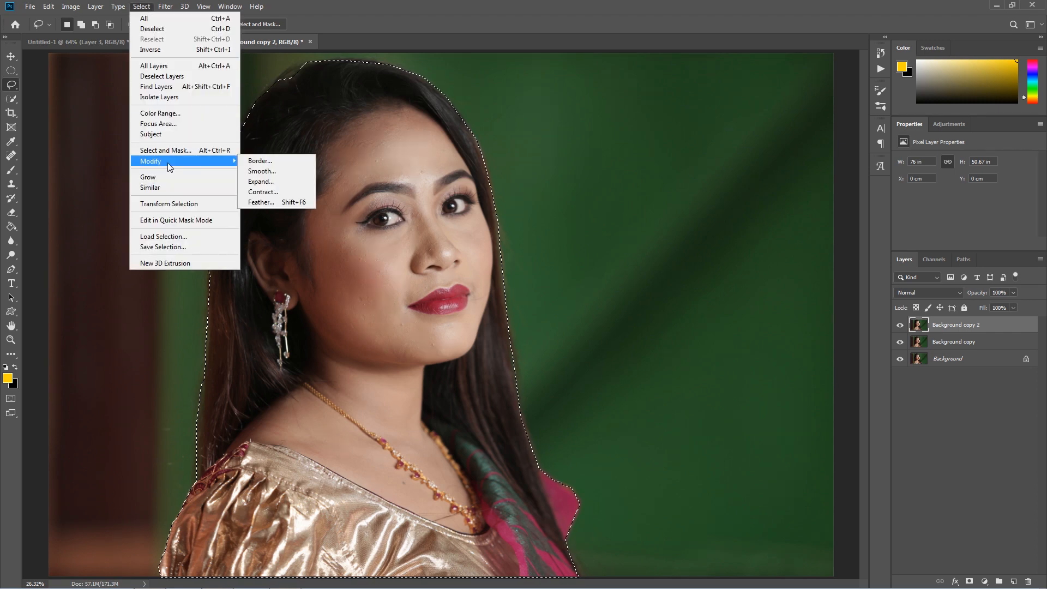
pyautogui.click(273, 204)
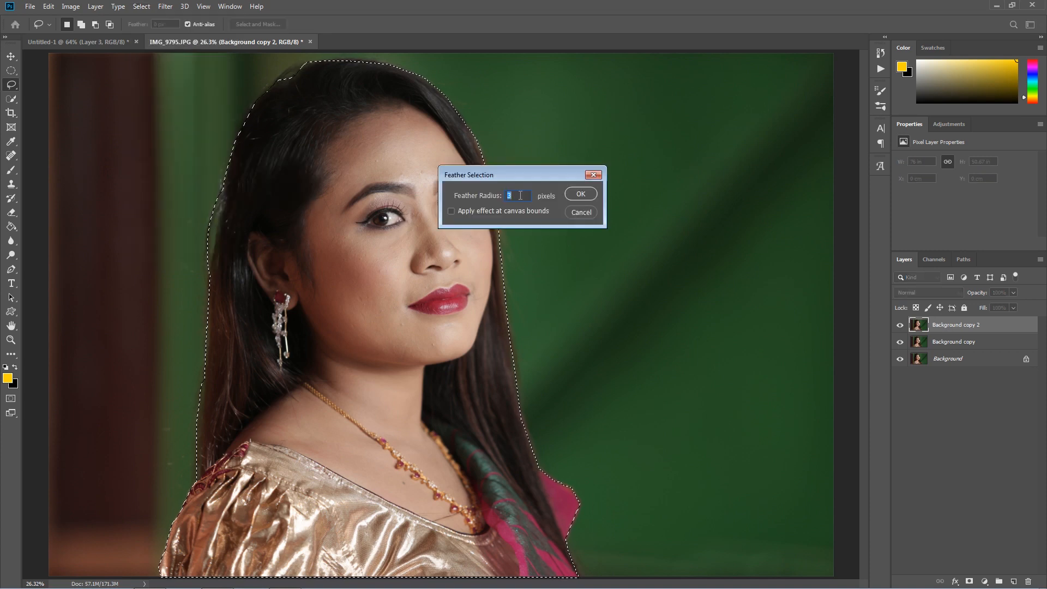
pyautogui.write('2')
pyautogui.click(582, 194)
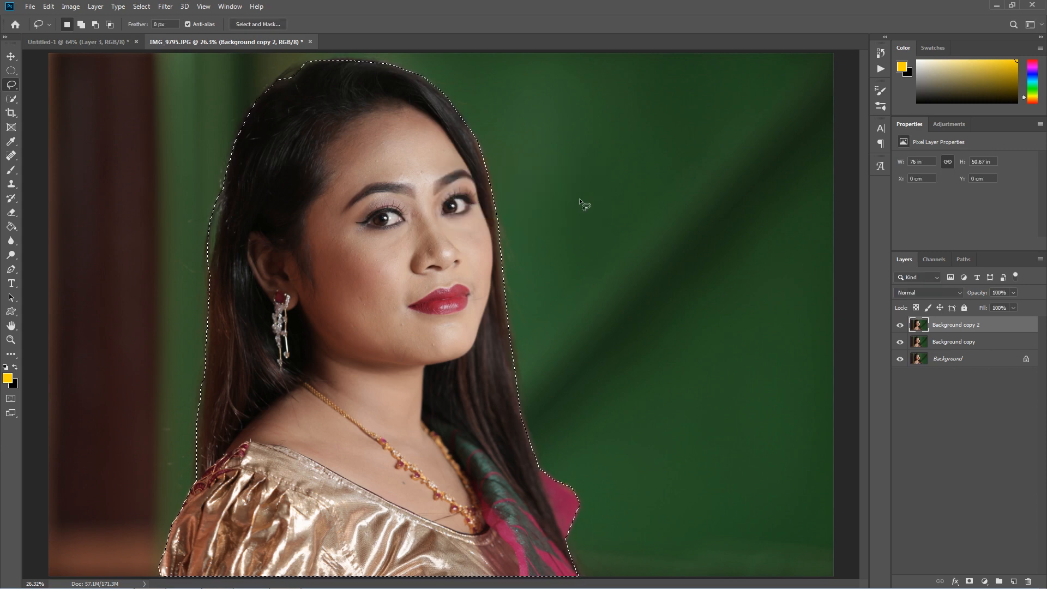
# Smooth the selection with a sample radius of 1 pixel.
pyautogui.click(142, 6)
pyautogui.moveTo(157, 162)
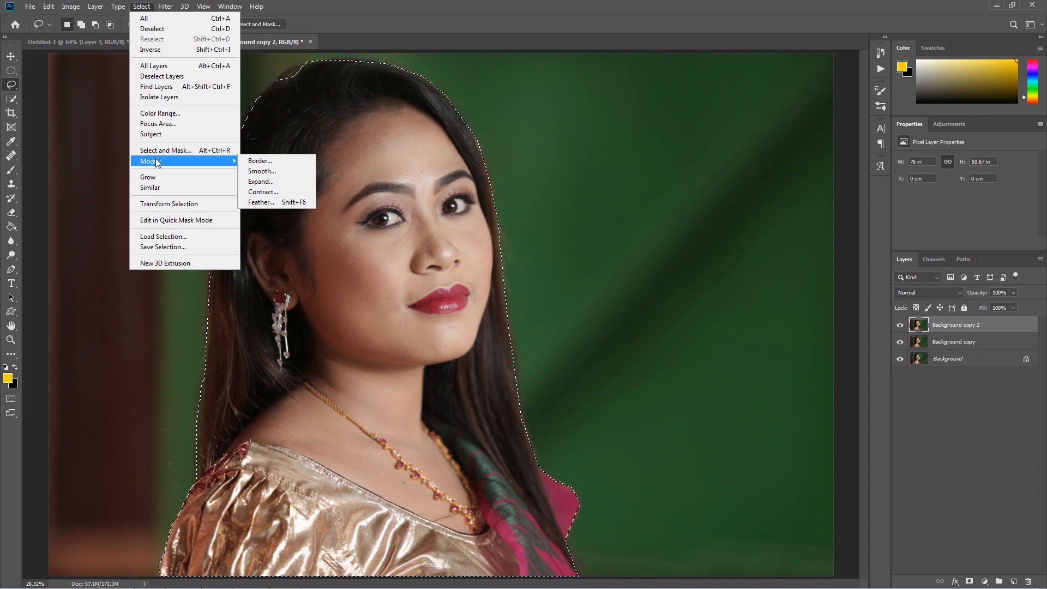
pyautogui.click(269, 171)
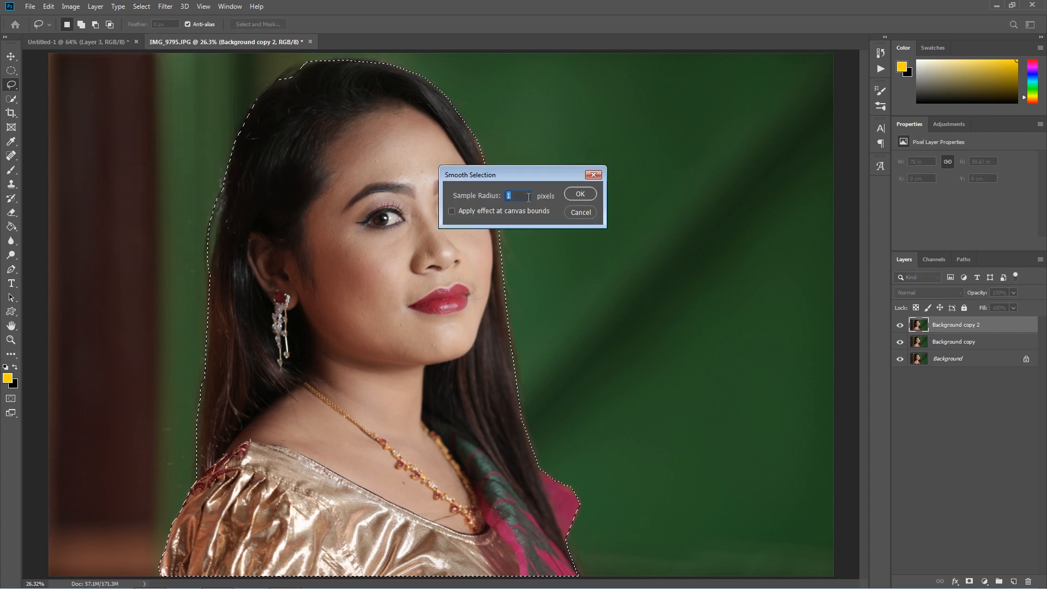
pyautogui.write('1')
pyautogui.click(575, 195)
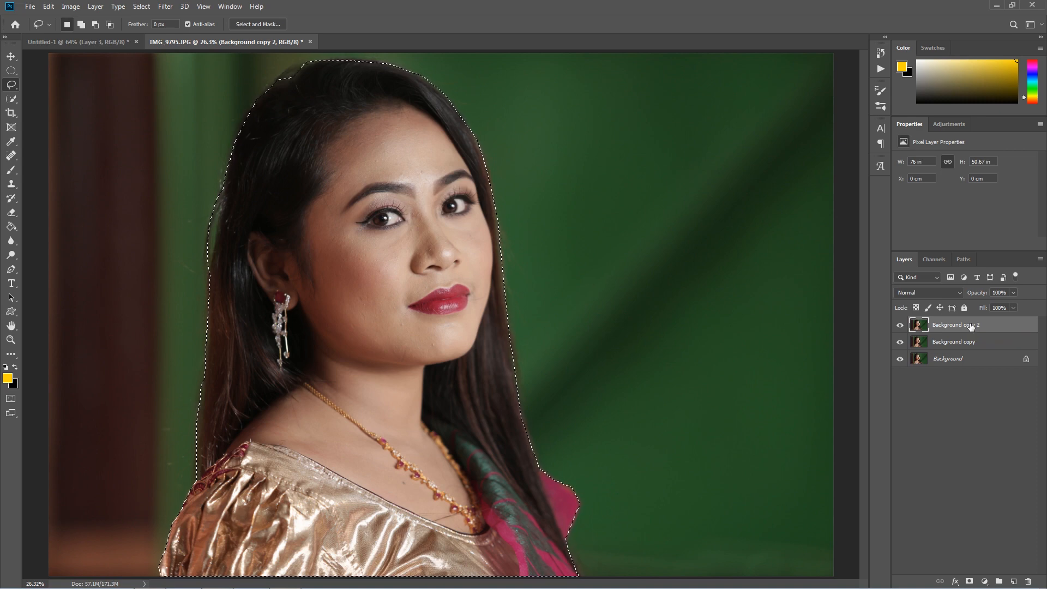
# Copy the selected woman to a new layer and hide the Background copy 2, Background copy and Background layers.
pyautogui.hotkey('ctrl', 'j')
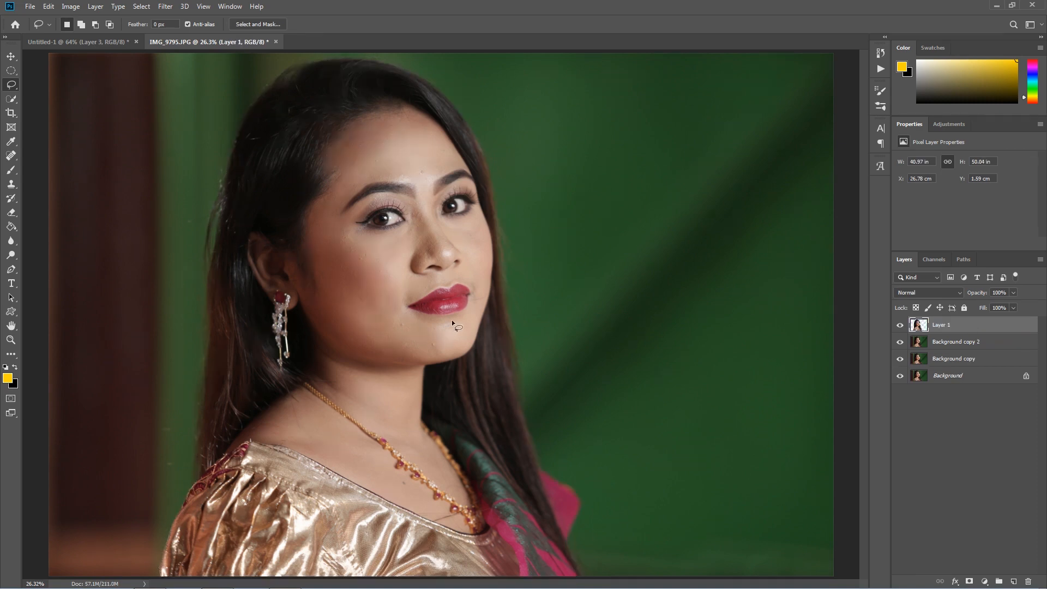
pyautogui.scroll(-4, 413, 220)
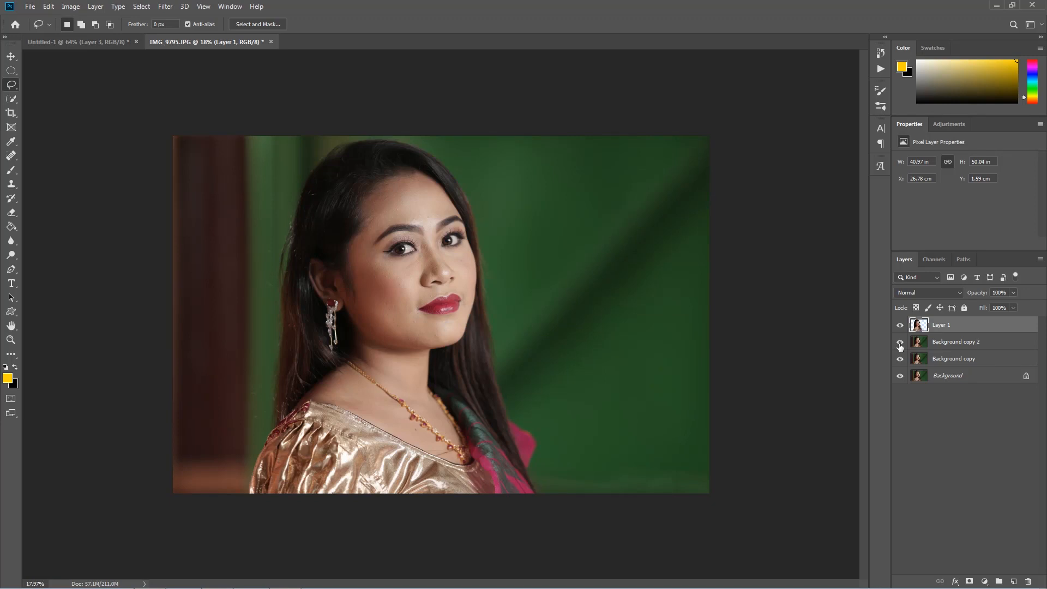
pyautogui.moveTo(900, 343); pyautogui.dragTo(900, 380)
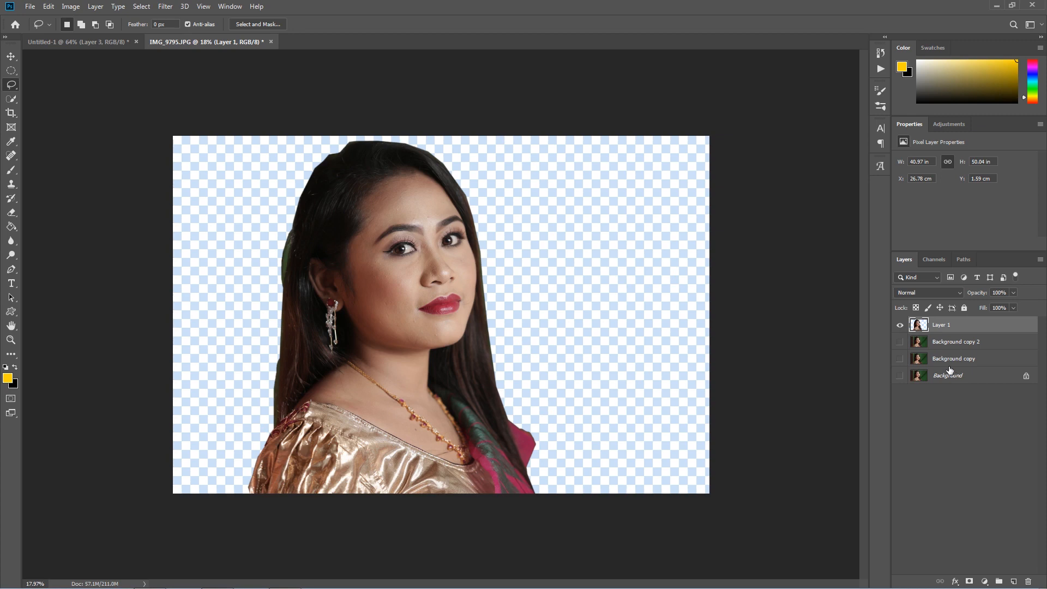
# Add a new layer above the cut-out and fill it with the yellow foreground colour #ffd200 using the Paint Bucket.
pyautogui.click(1012, 581)
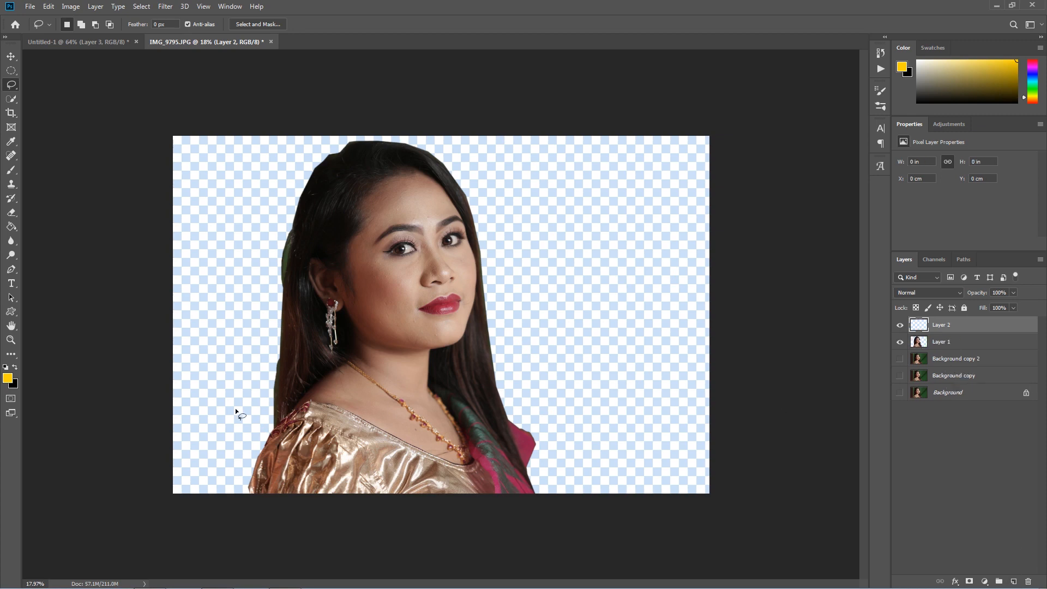
pyautogui.click(8, 377)
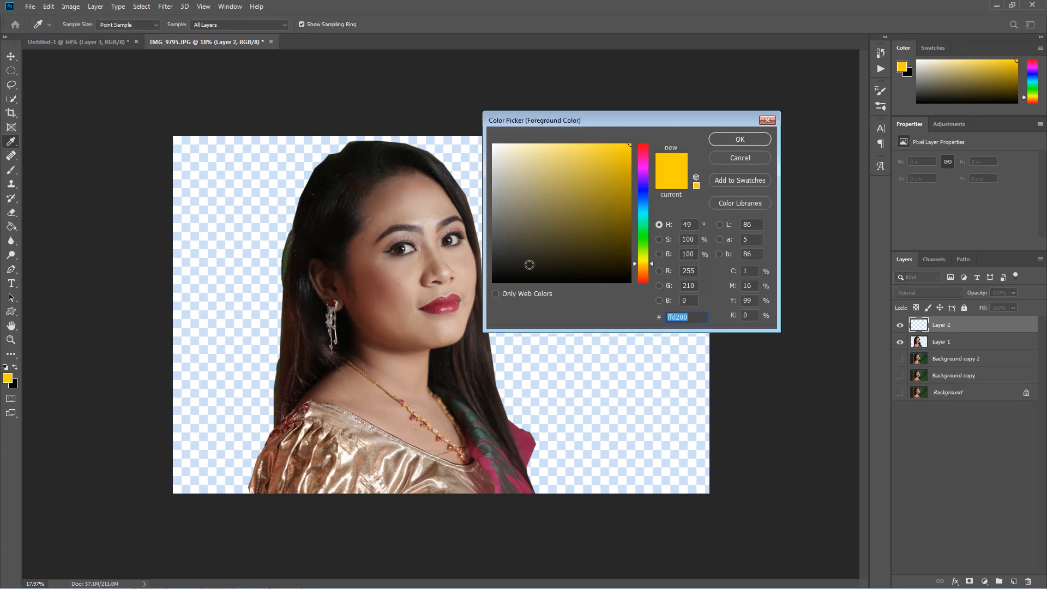
pyautogui.click(682, 112)
pyautogui.click(736, 137)
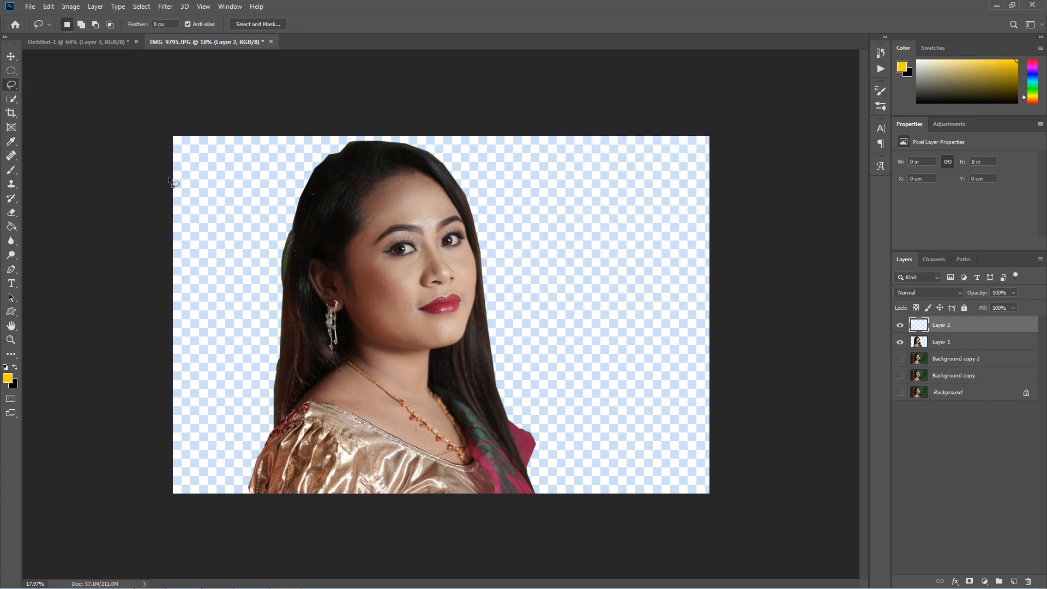
pyautogui.click(11, 227)
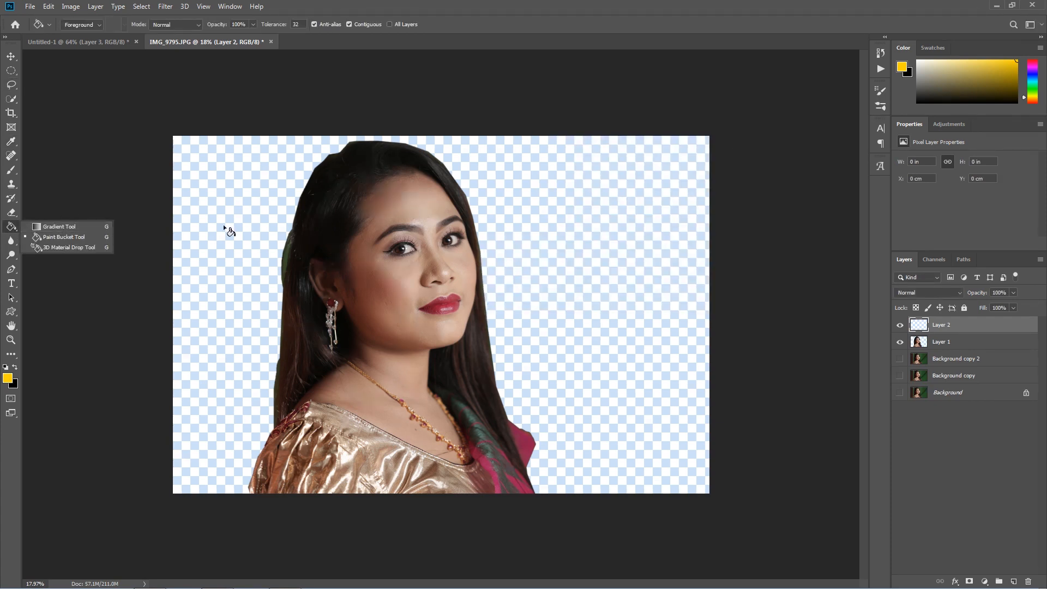
pyautogui.click(530, 291)
pyautogui.click(529, 285)
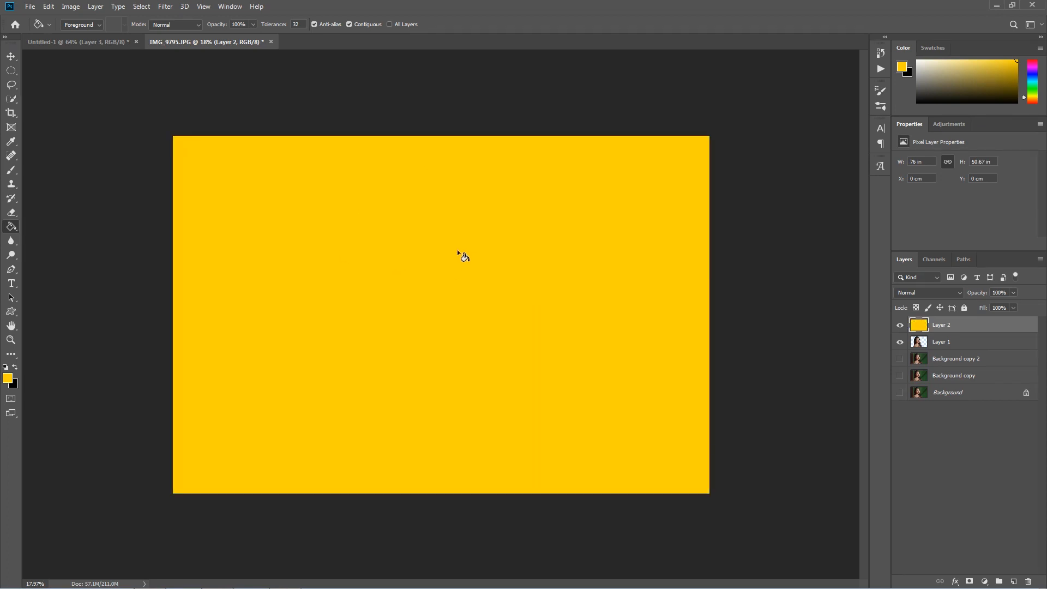
# Move the yellow-filled Layer 2 beneath the cut-out woman on Layer 1 so it serves as her background.
pyautogui.press('v')
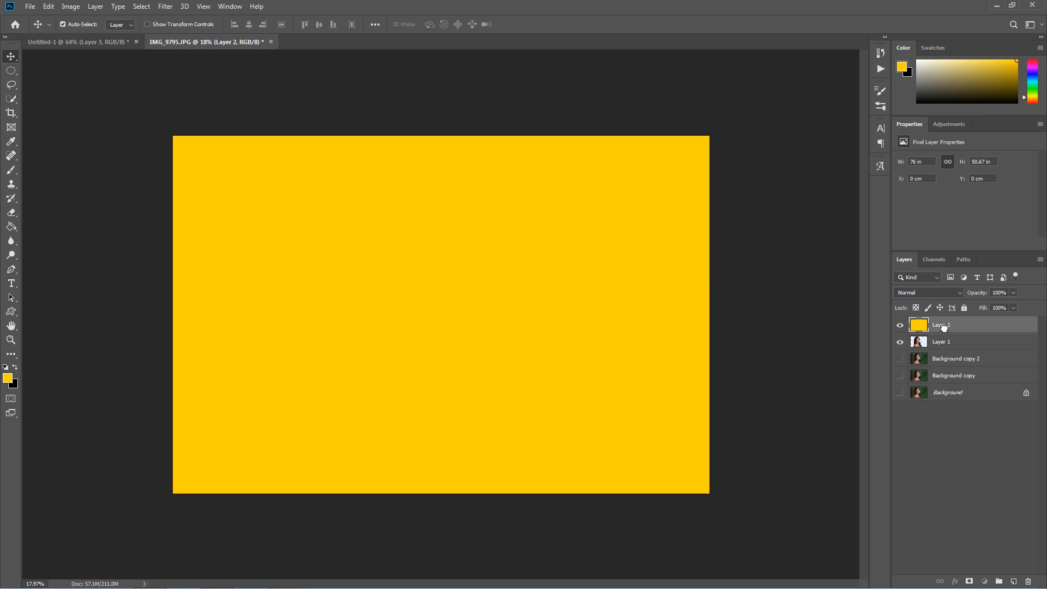
pyautogui.moveTo(943, 328); pyautogui.dragTo(946, 345)
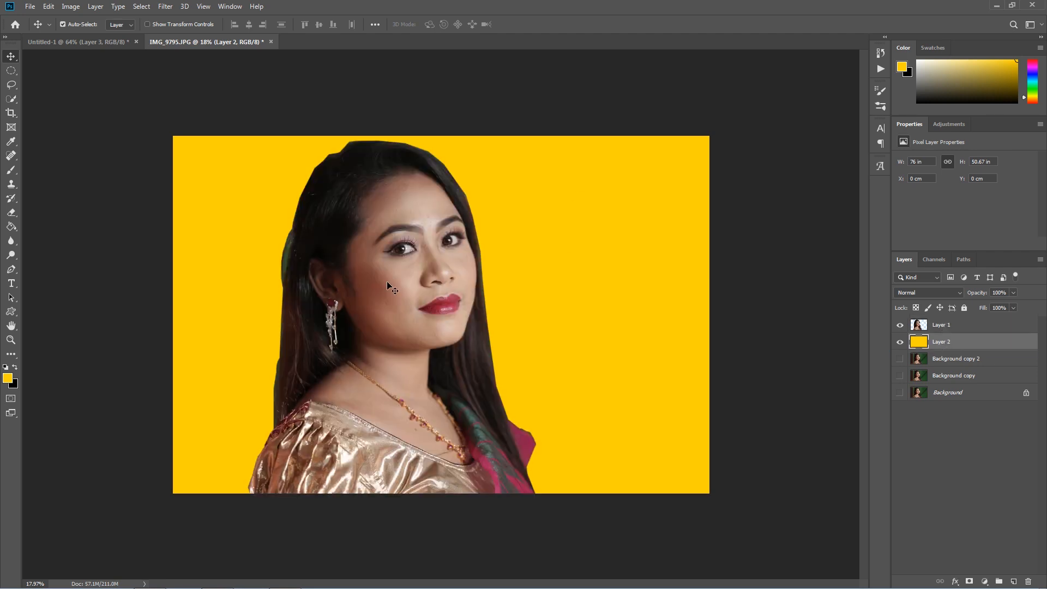
pyautogui.hotkey('ctrl', '0')
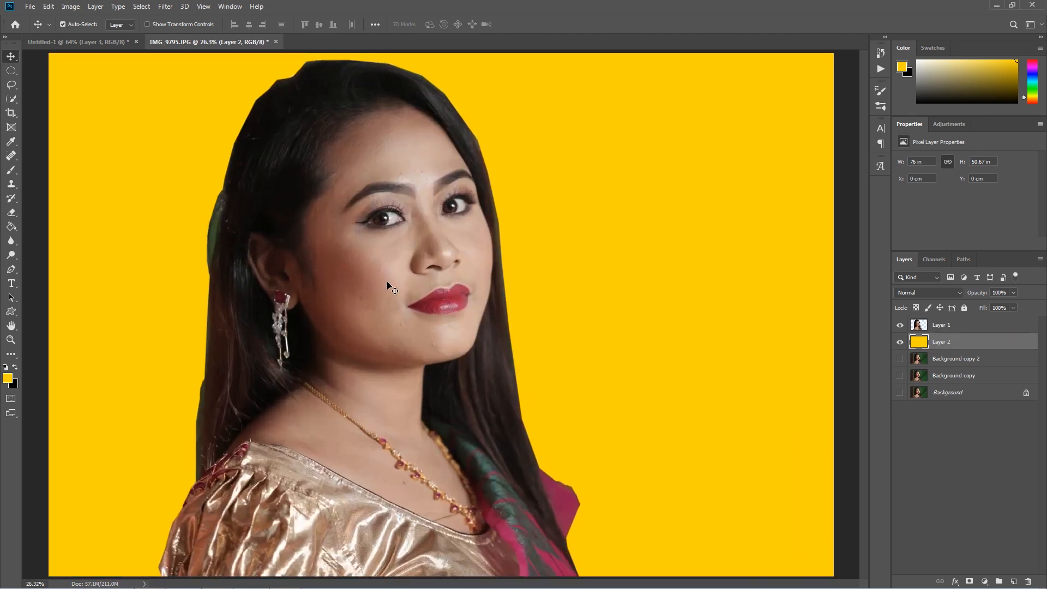
pyautogui.scroll(-1, 388, 283)
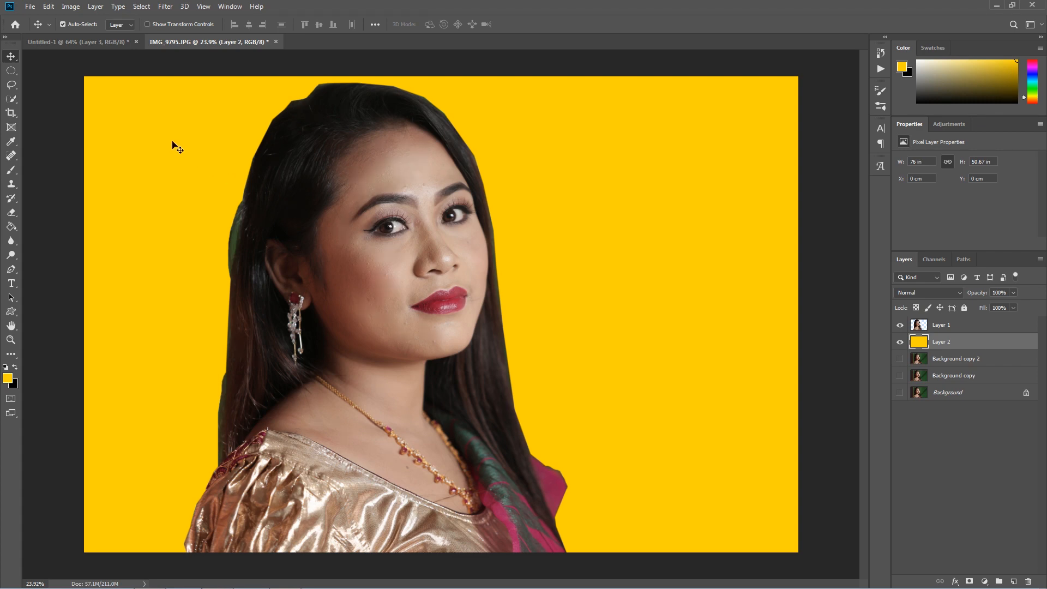
# Crop the image around the woman to a portrait format of about 45.6 x 50.7 in, keeping the full height.
pyautogui.click(12, 116)
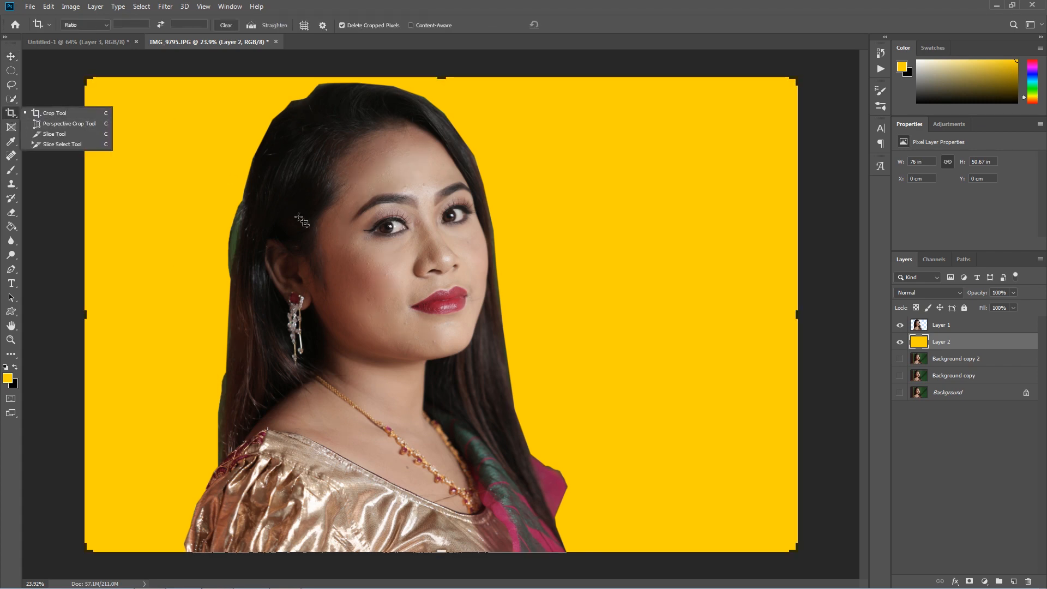
pyautogui.scroll(-2, 310, 229)
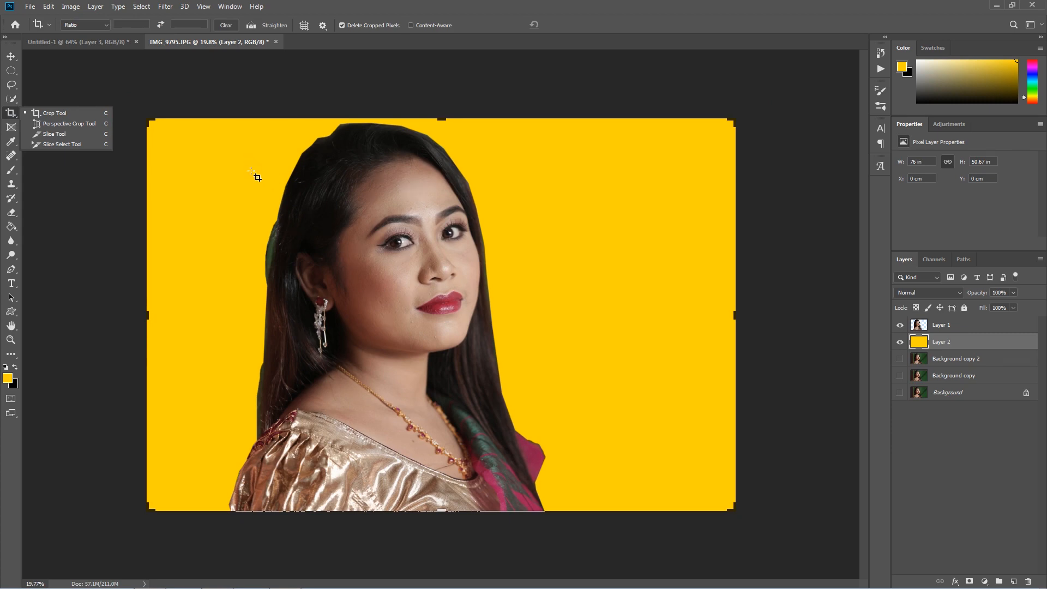
pyautogui.moveTo(228, 138); pyautogui.dragTo(582, 527)
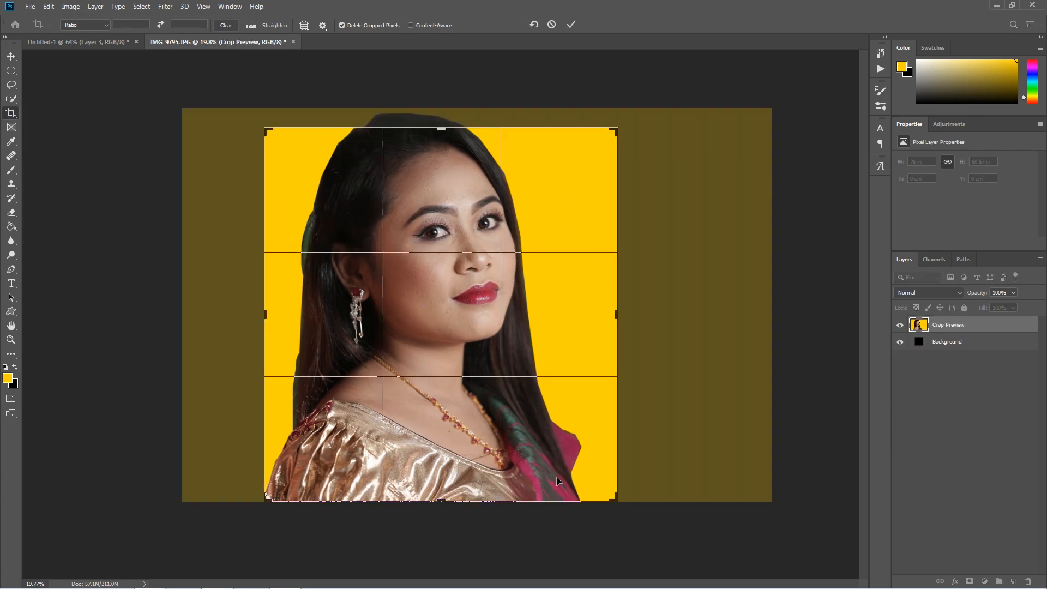
pyautogui.moveTo(549, 480)
pyautogui.mouseDown()
pyautogui.moveTo(532, 473)
pyautogui.moveTo(560, 473)
pyautogui.mouseUp()
pyautogui.moveTo(443, 127); pyautogui.dragTo(450, 136)
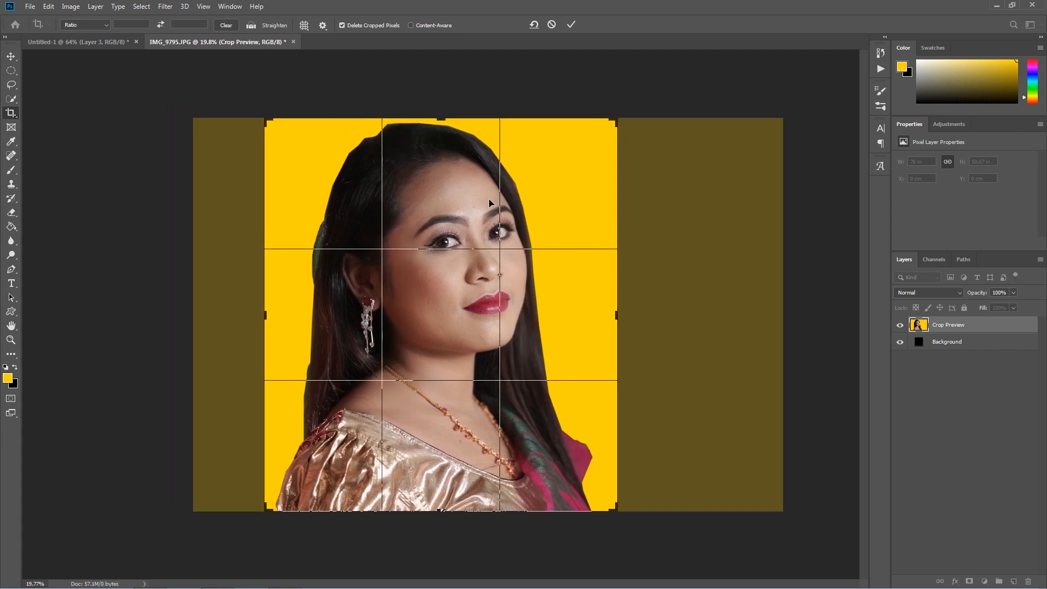
pyautogui.click(570, 25)
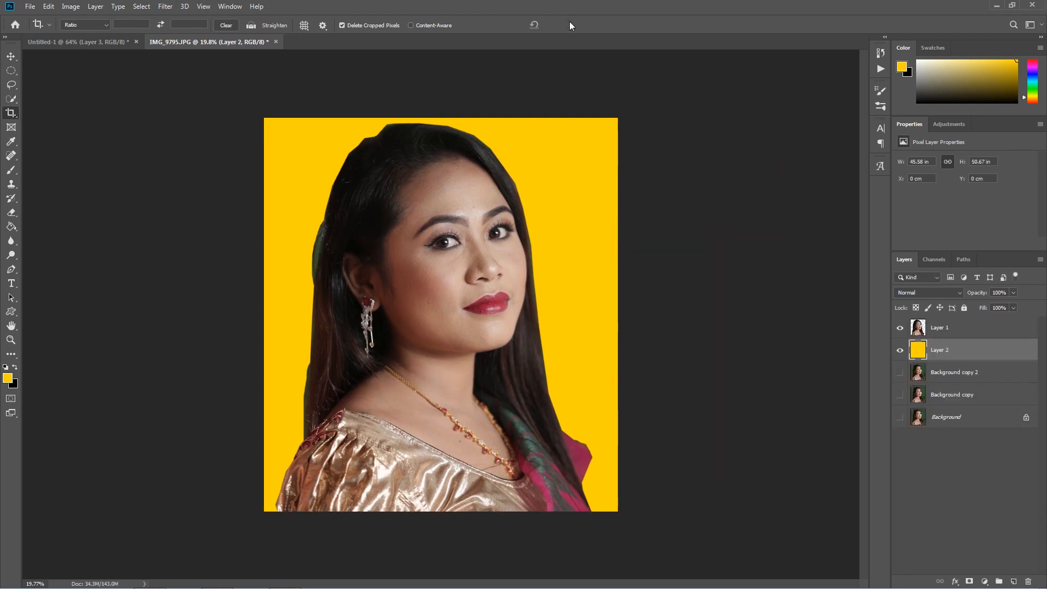
pyautogui.scroll(3, 569, 21)
pyautogui.scroll(-2, 443, 139)
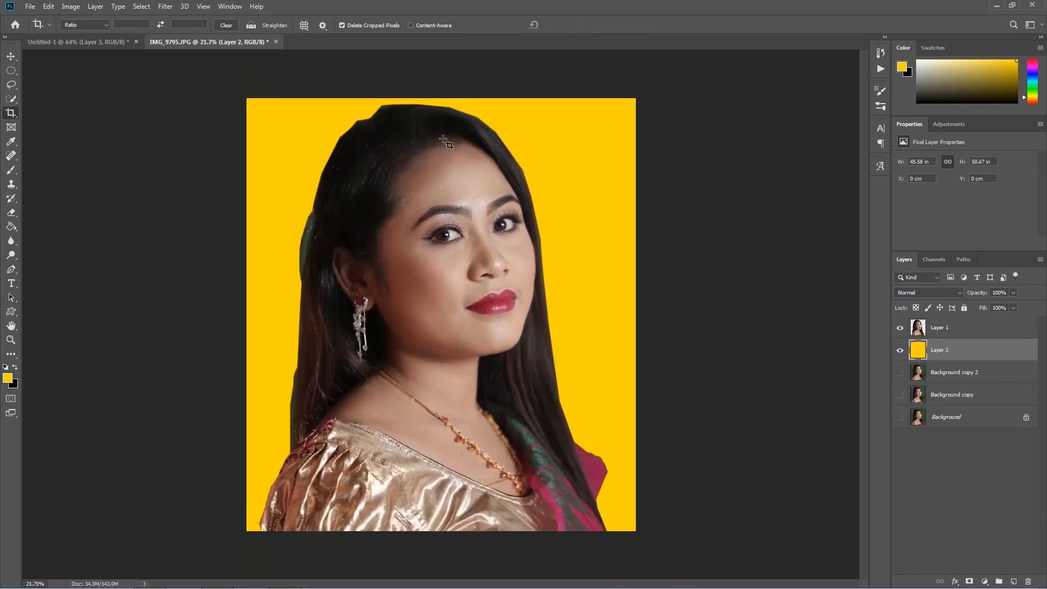
# Crop the image tighter above the woman's hair and along its left side, to about 41.8 x 49.4 in.
pyautogui.click(419, 167)
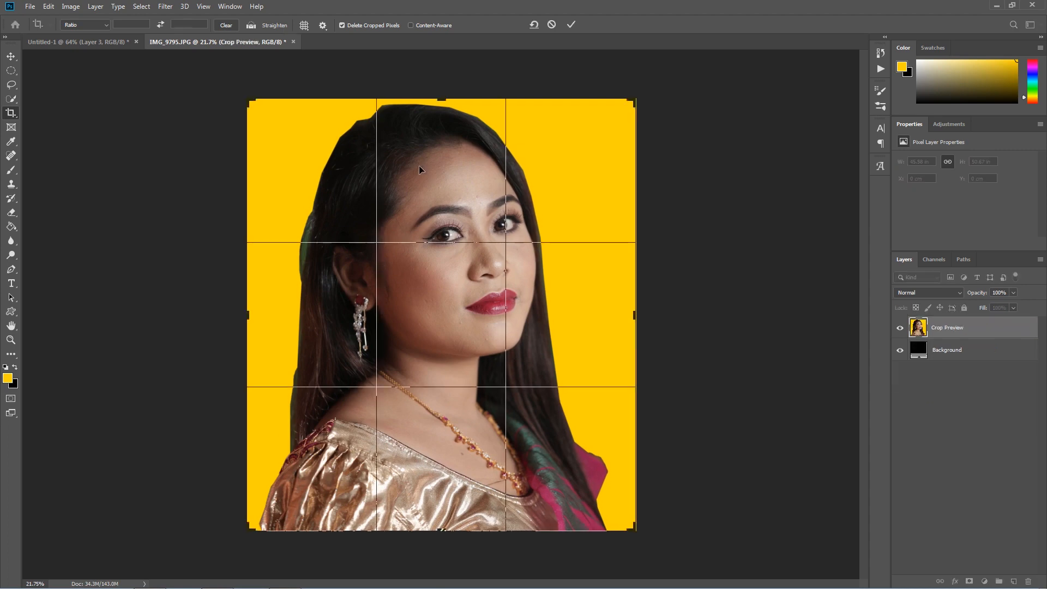
pyautogui.moveTo(442, 101); pyautogui.dragTo(441, 107)
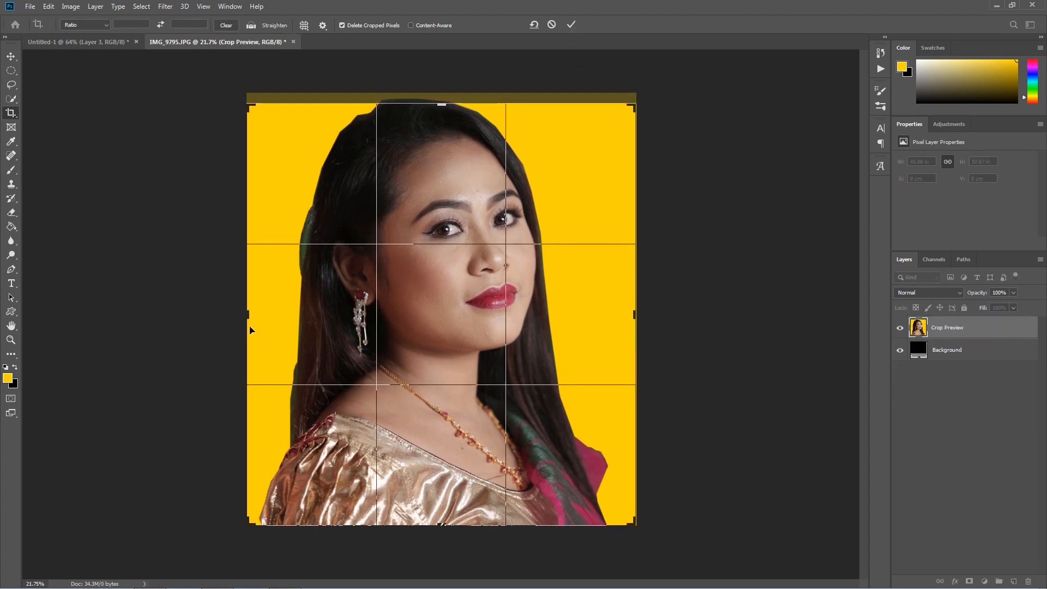
pyautogui.moveTo(246, 317); pyautogui.dragTo(263, 318)
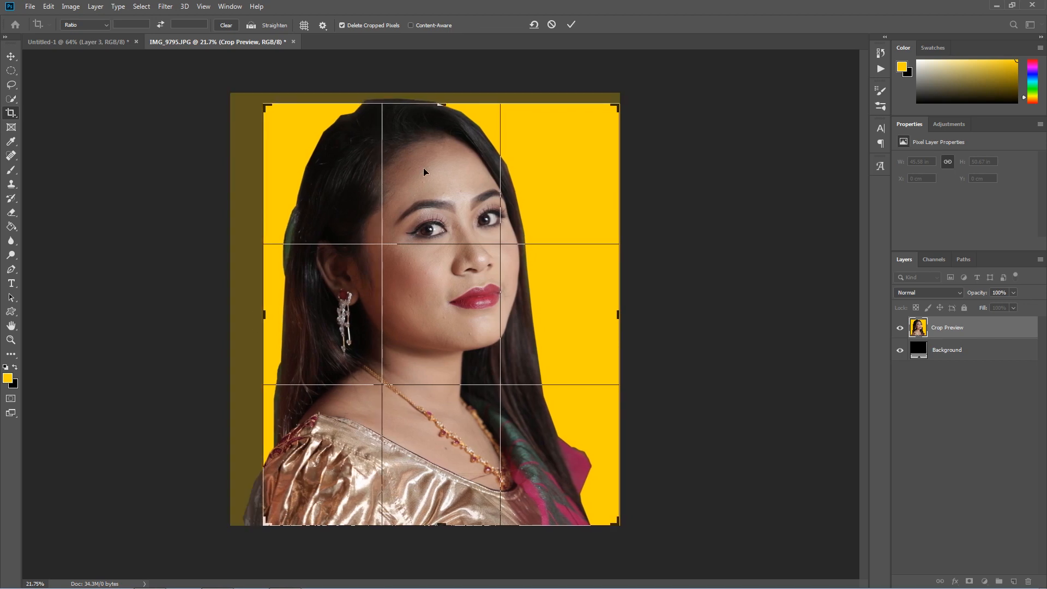
pyautogui.click(571, 25)
pyautogui.hotkey('ctrl', '0')
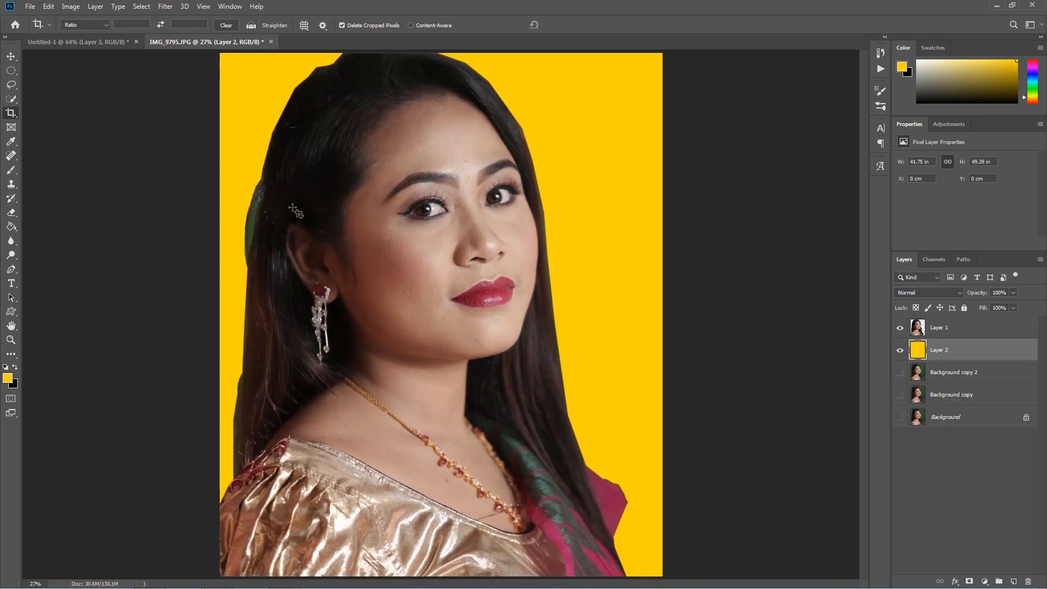
# Sample the skin tone at the woman's neck with the Eyedropper and fill the background on Layer 2 with it.
pyautogui.click(12, 143)
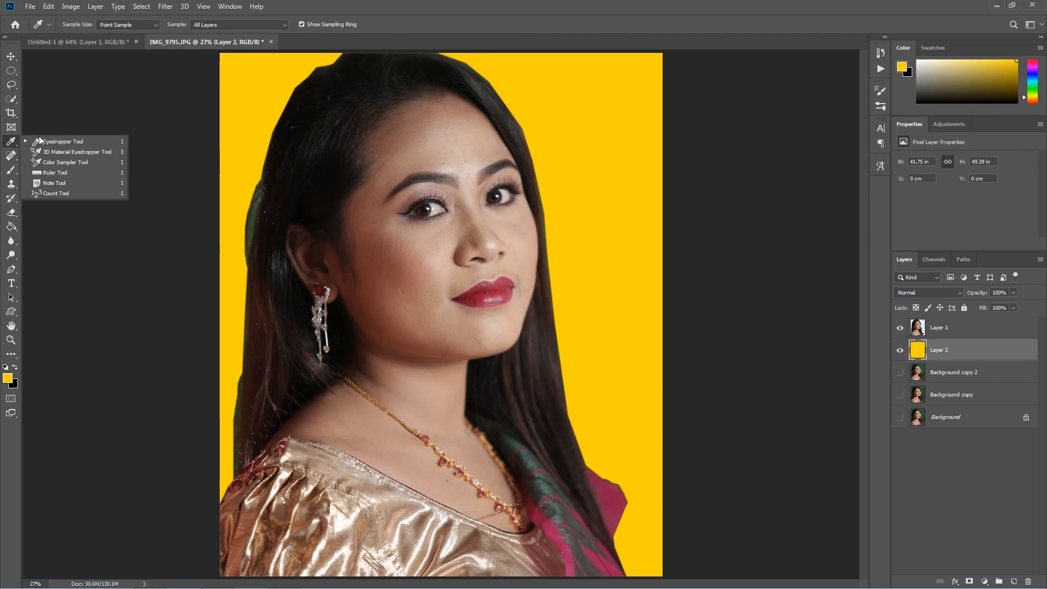
pyautogui.click(65, 146)
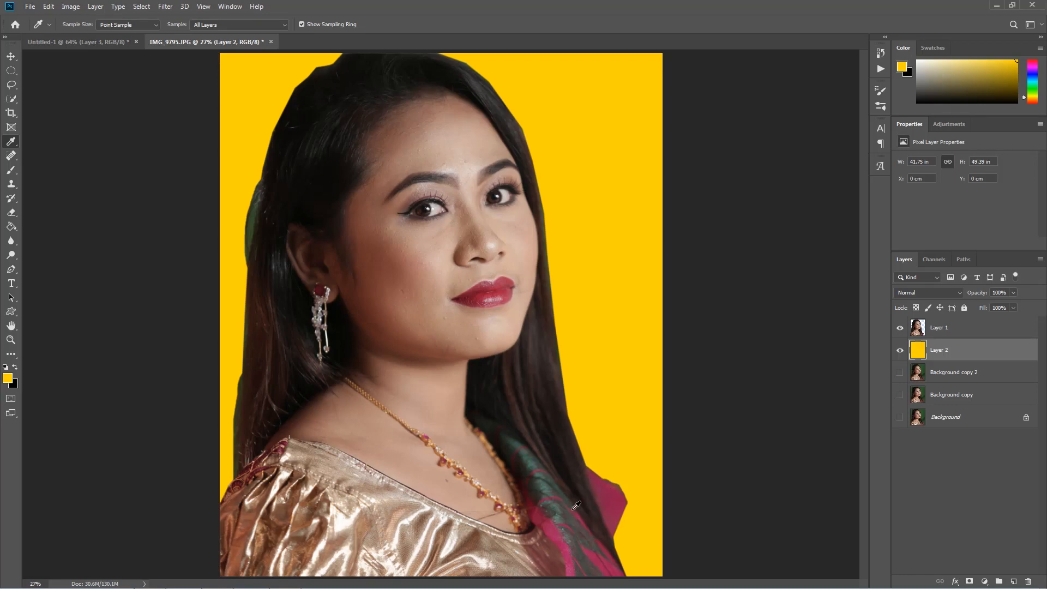
pyautogui.click(448, 392)
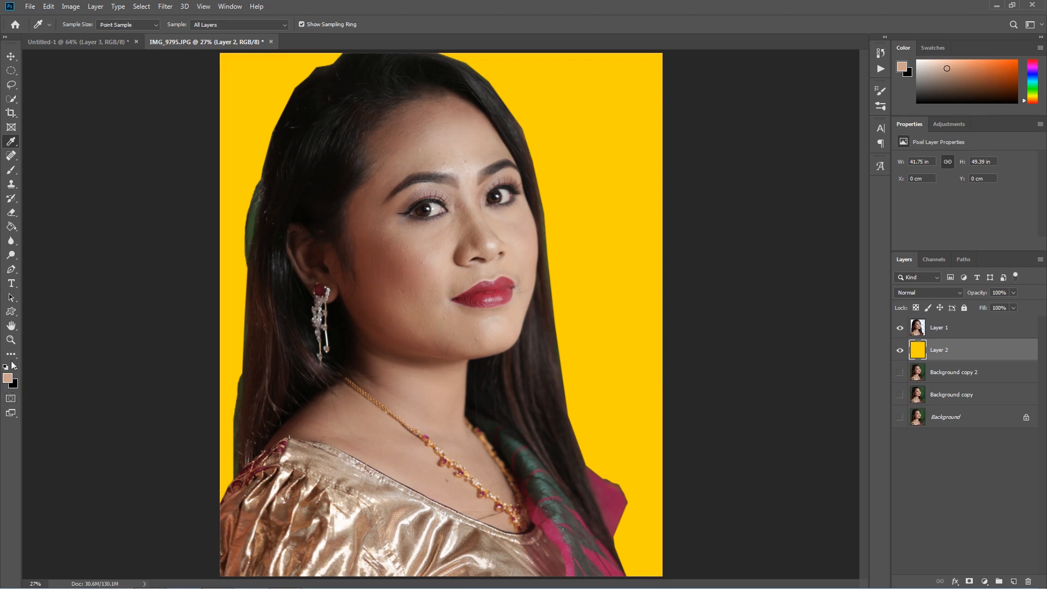
pyautogui.click(14, 227)
pyautogui.click(248, 110)
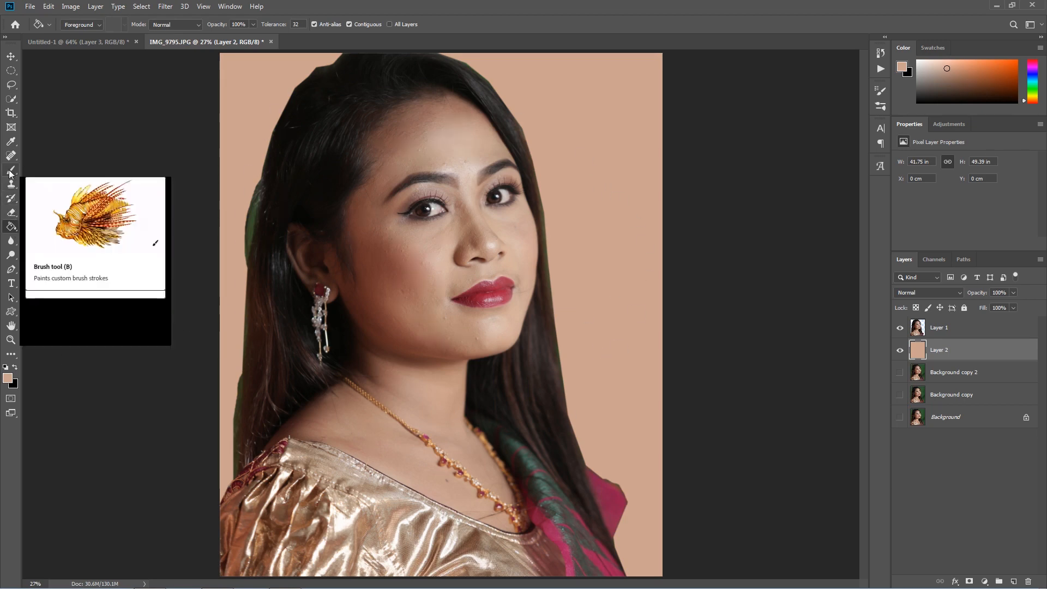
# Sample the crimson of the scarf with the Eyedropper and fill the background on Layer 2 with the Paint Bucket.
pyautogui.click(12, 142)
pyautogui.click(611, 496)
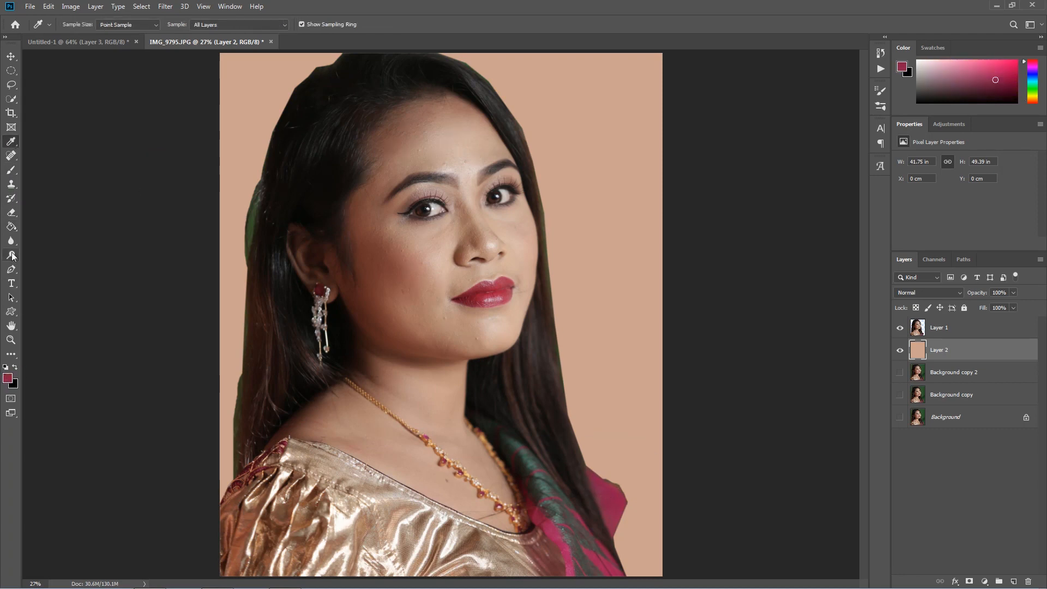
pyautogui.click(10, 229)
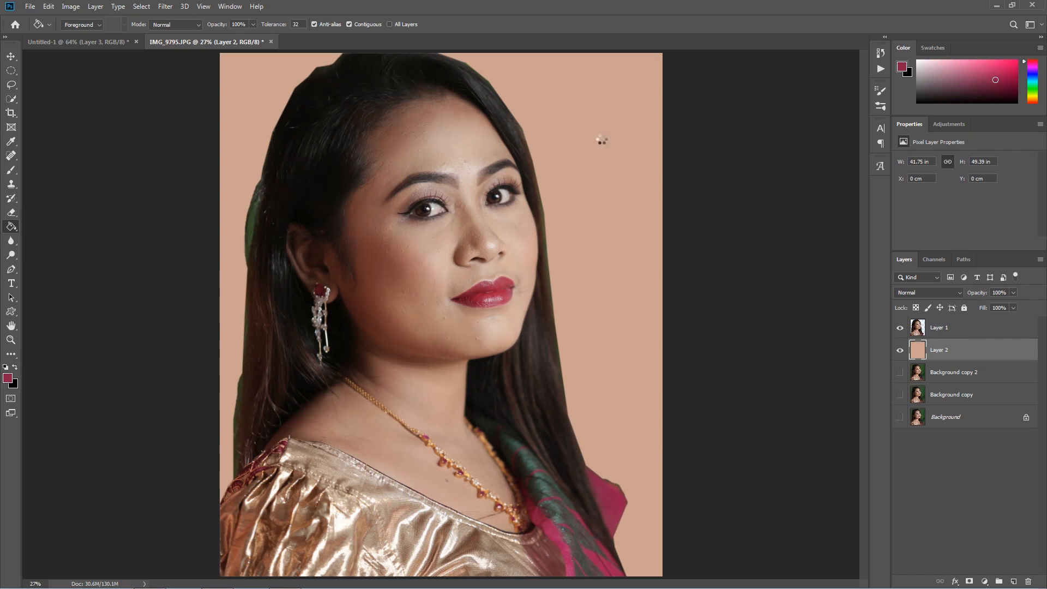
pyautogui.click(602, 142)
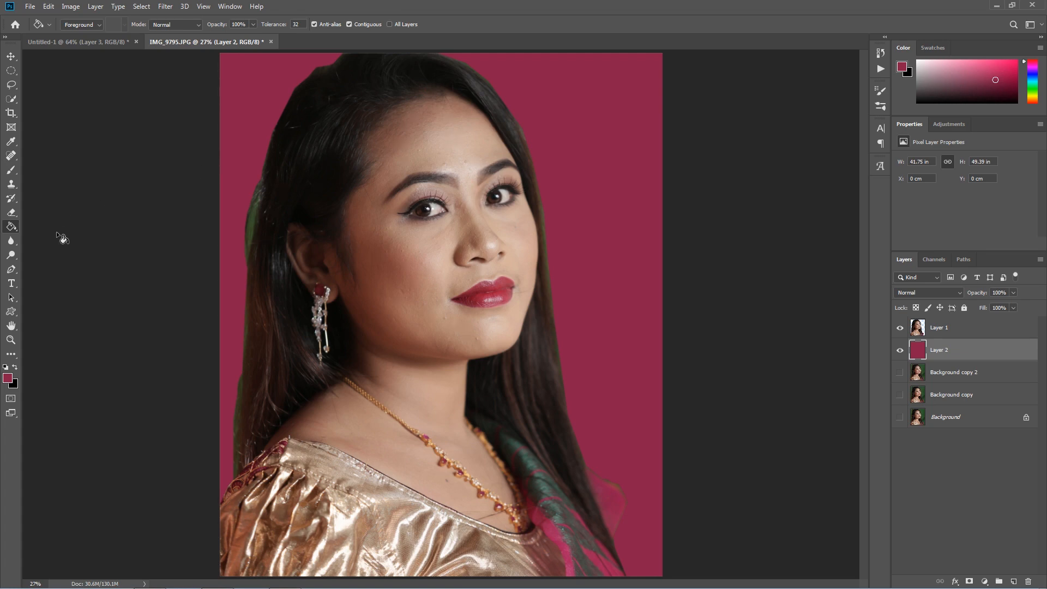
# Choose the Spot Healing Brush and make the woman's Layer 1 active, checking it by hiding and showing it.
pyautogui.click(10, 156)
pyautogui.click(72, 157)
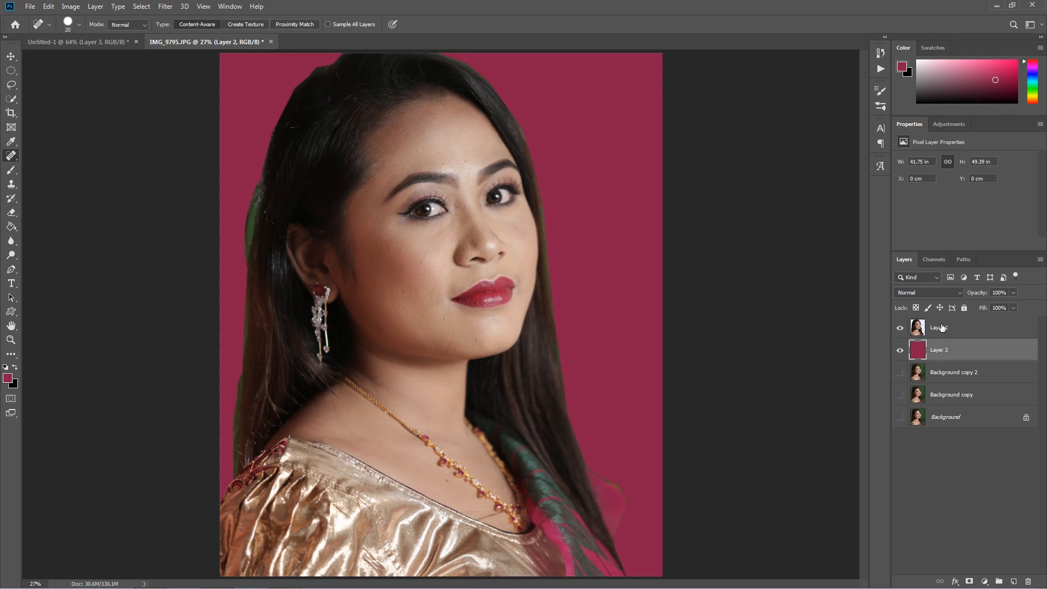
pyautogui.click(942, 326)
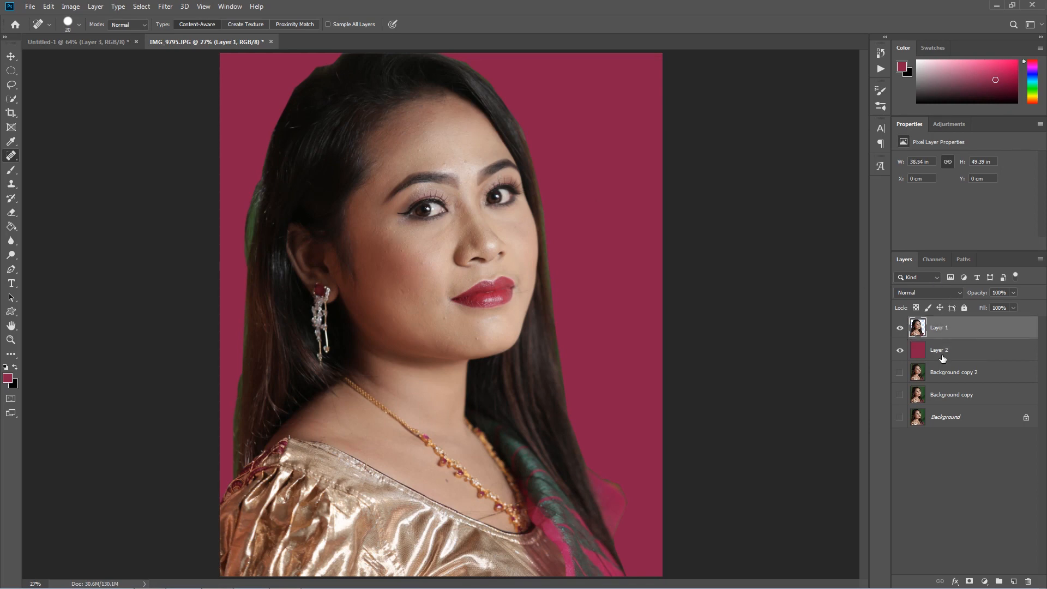
pyautogui.hotkey('alt', '[')
pyautogui.scroll(5, 454, 136)
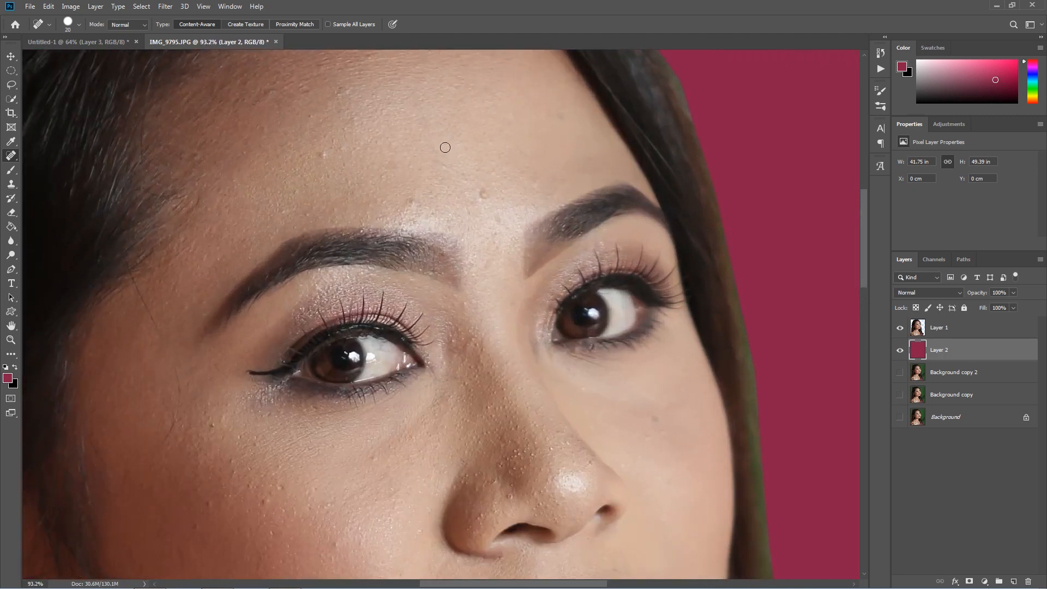
pyautogui.scroll(-2, 450, 159)
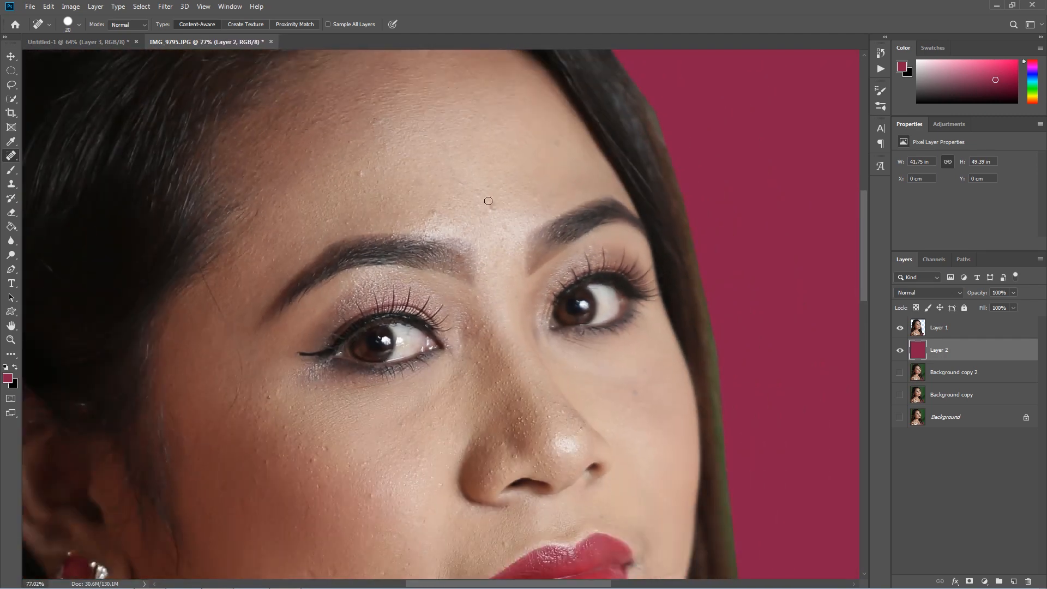
pyautogui.scroll(2, 313, 163)
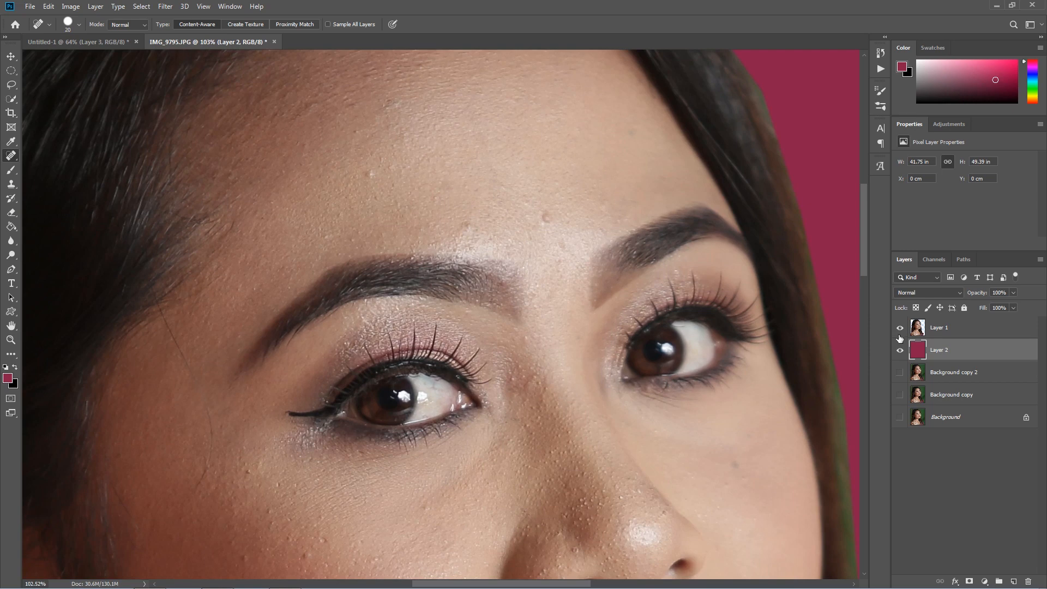
pyautogui.click(955, 330)
pyautogui.click(900, 328)
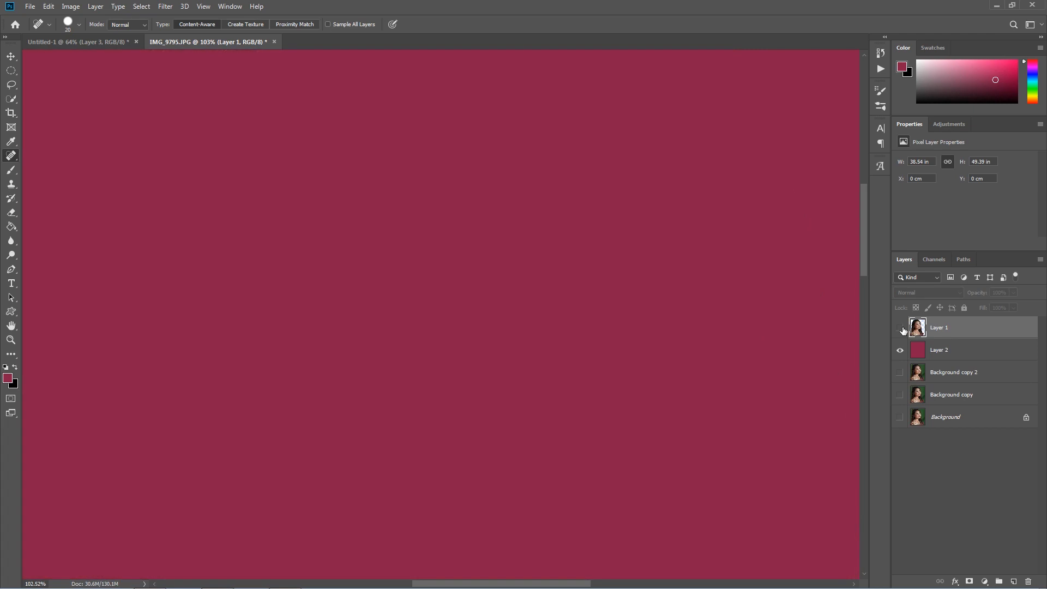
pyautogui.click(900, 329)
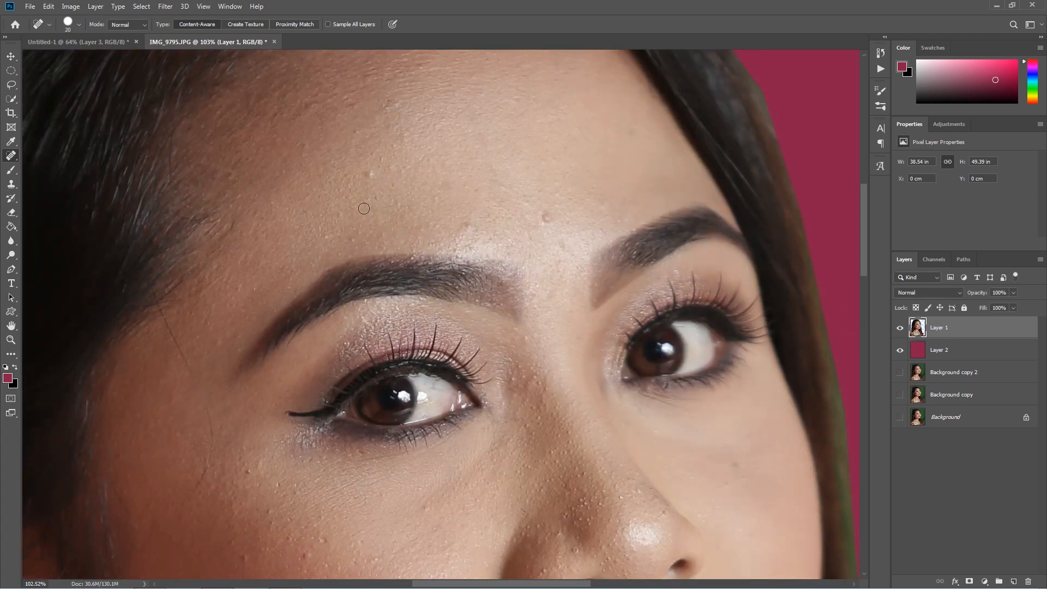
# Examine the skin texture and blemishes on the woman's forehead up close.
pyautogui.scroll(5, 358, 164)
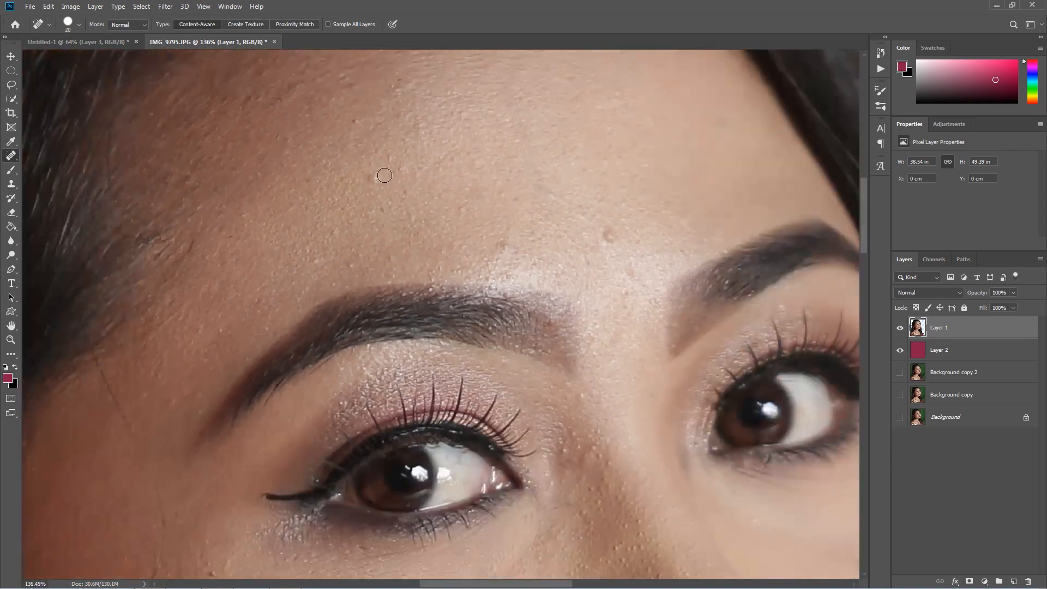
pyautogui.scroll(-4, 384, 175)
pyautogui.scroll(4, 373, 159)
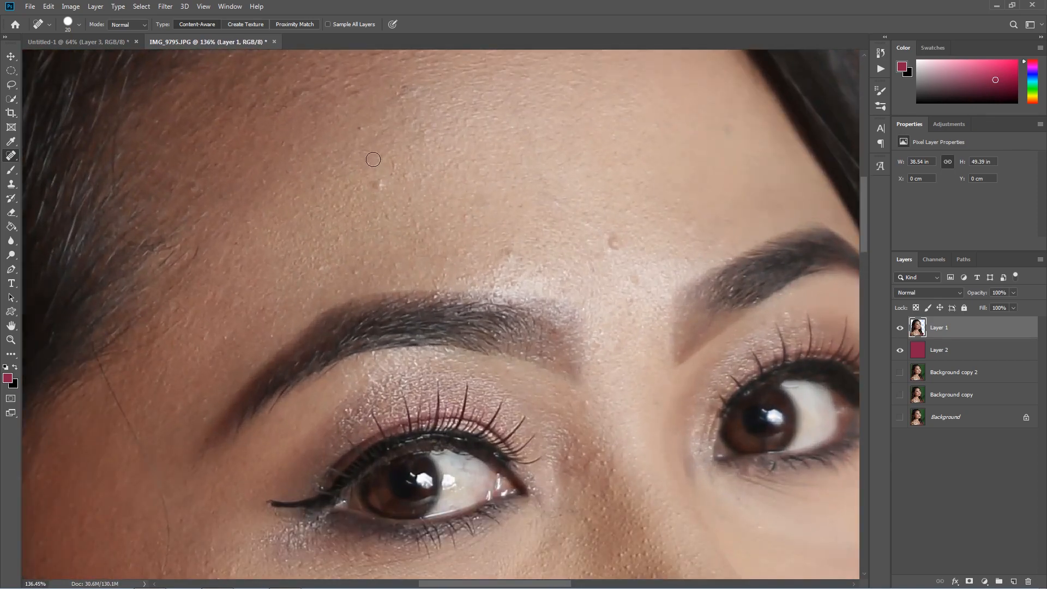
pyautogui.scroll(2, 373, 159)
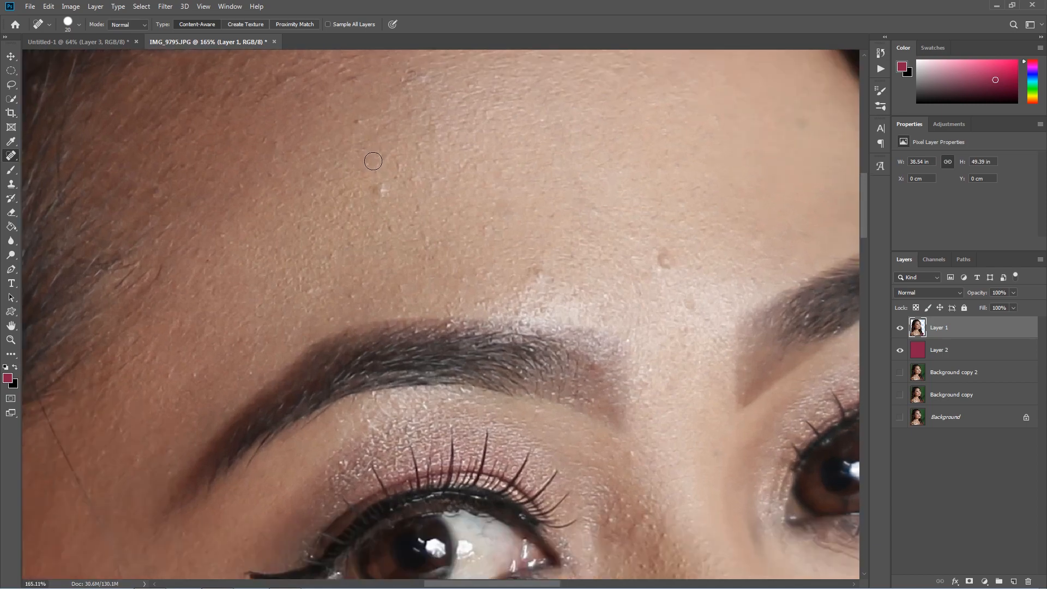
pyautogui.hotkey('ctrl', '+')
pyautogui.hotkey('ctrl', '+')
pyautogui.hotkey('ctrl', '-')
pyautogui.hotkey('ctrl', '-')
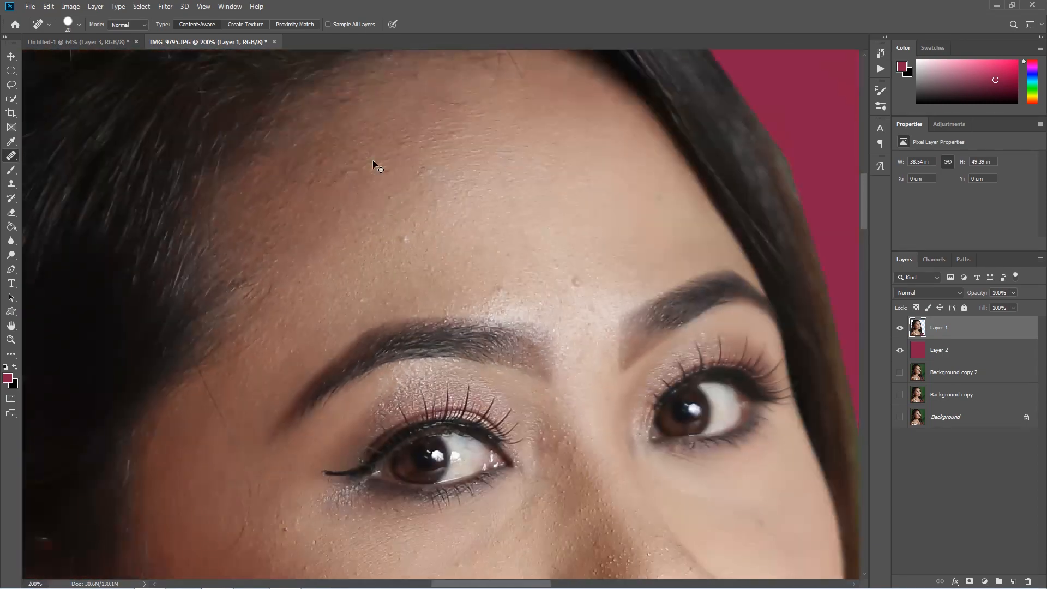
pyautogui.scroll(-5, 376, 166)
pyautogui.scroll(2, 424, 281)
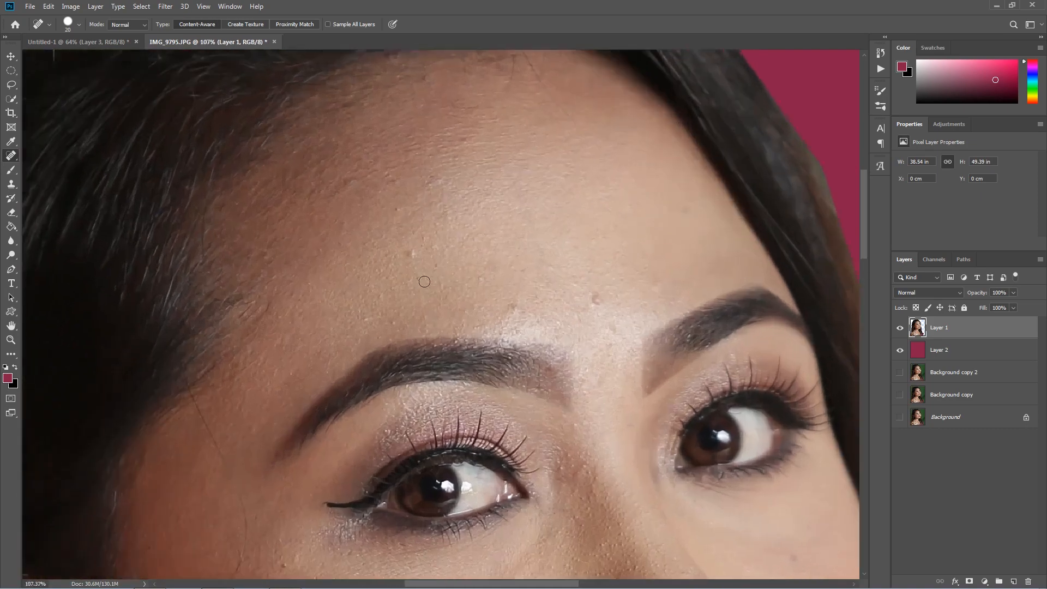
pyautogui.scroll(3, 424, 281)
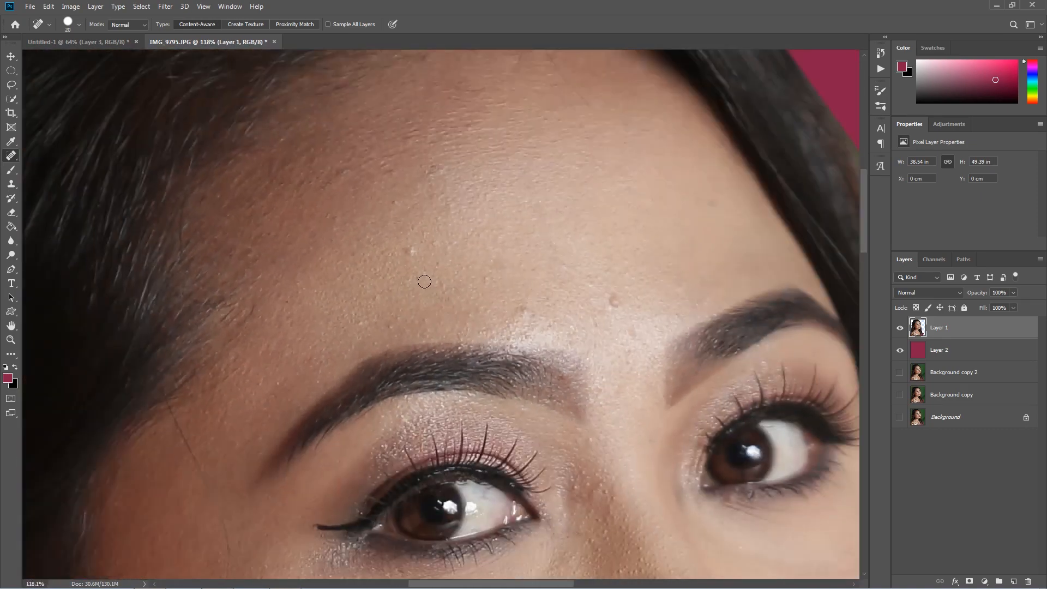
# Choose the Spot Healing Brush and adjust its tip to slightly larger than the bump on the woman's forehead.
pyautogui.rightClick(11, 156)
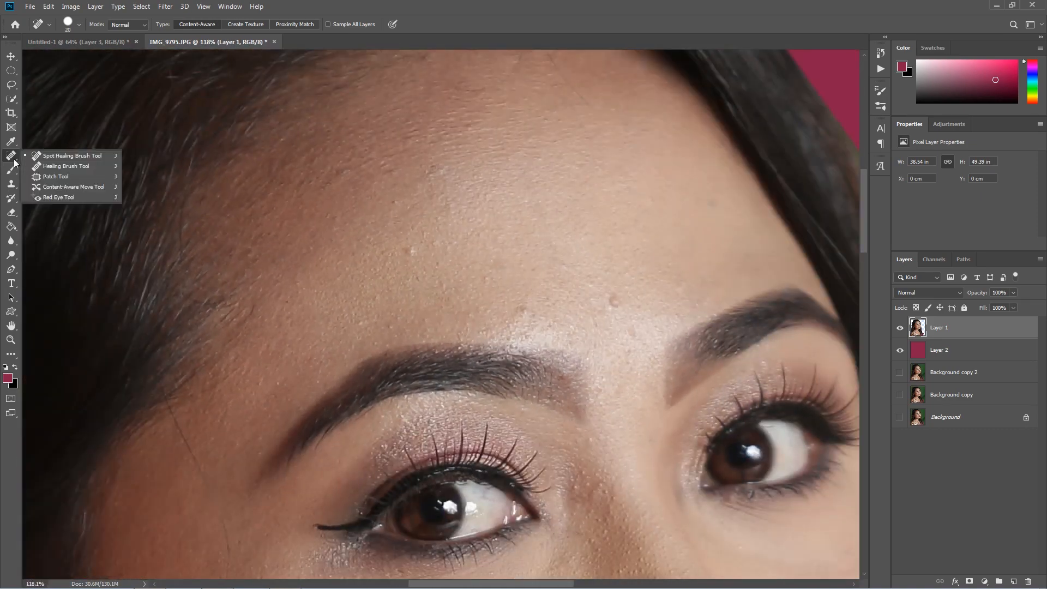
pyautogui.click(71, 157)
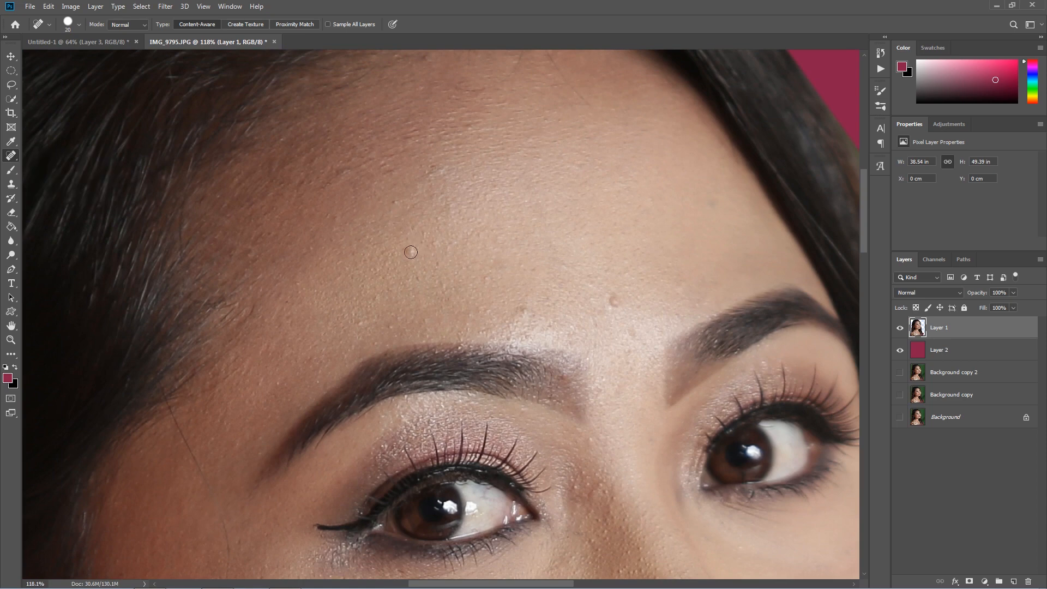
pyautogui.press(']')
pyautogui.press(']')
pyautogui.press(']')
pyautogui.press(']')
pyautogui.press(']')
pyautogui.press('[')
pyautogui.press('[')
pyautogui.press('[')
pyautogui.press('[')
pyautogui.press('[')
pyautogui.scroll(-1, 410, 252)
pyautogui.press(']')
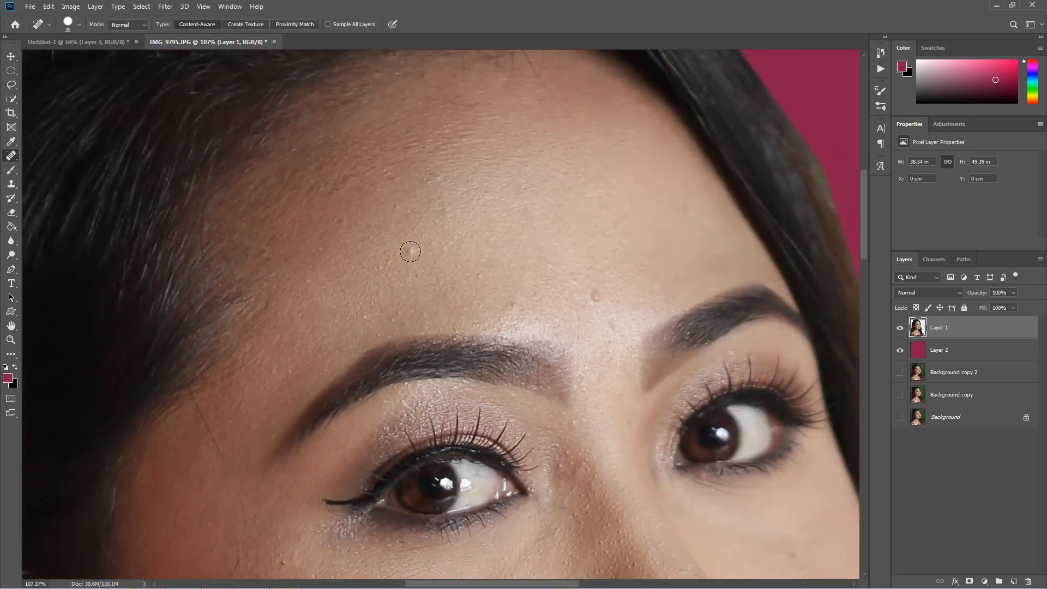
# Heal the individual bumps and spots on the woman's forehead with the Spot Healing Brush.
pyautogui.scroll(2, 410, 252)
pyautogui.click(410, 251)
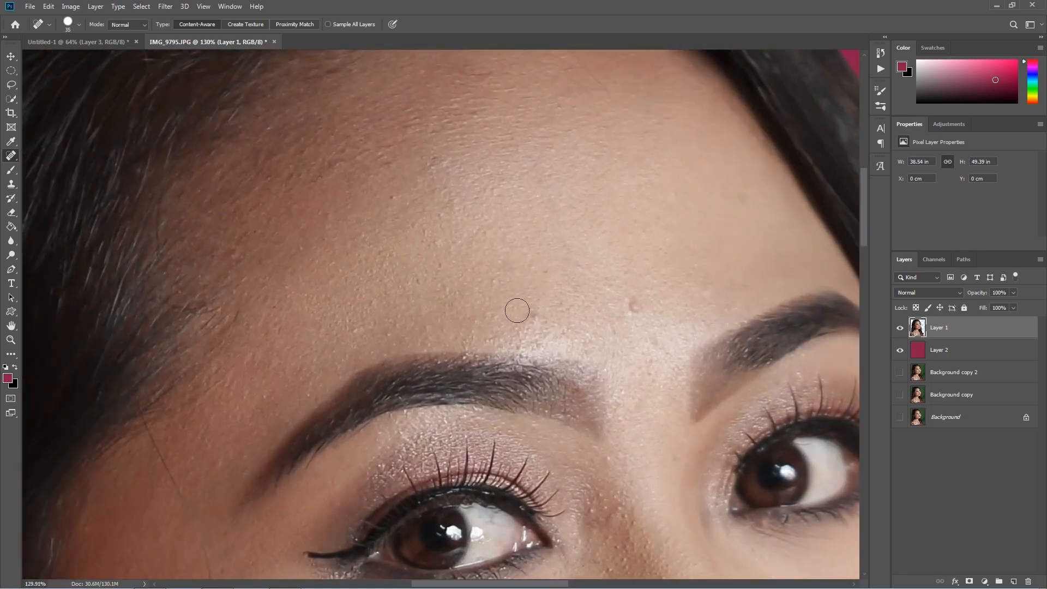
pyautogui.click(535, 317)
pyautogui.click(430, 158)
pyautogui.click(635, 307)
# Heal clusters of bumps on the woman's cheek with short Spot Healing Brush strokes.
pyautogui.scroll(-1, 404, 192)
pyautogui.scroll(-3, 409, 182)
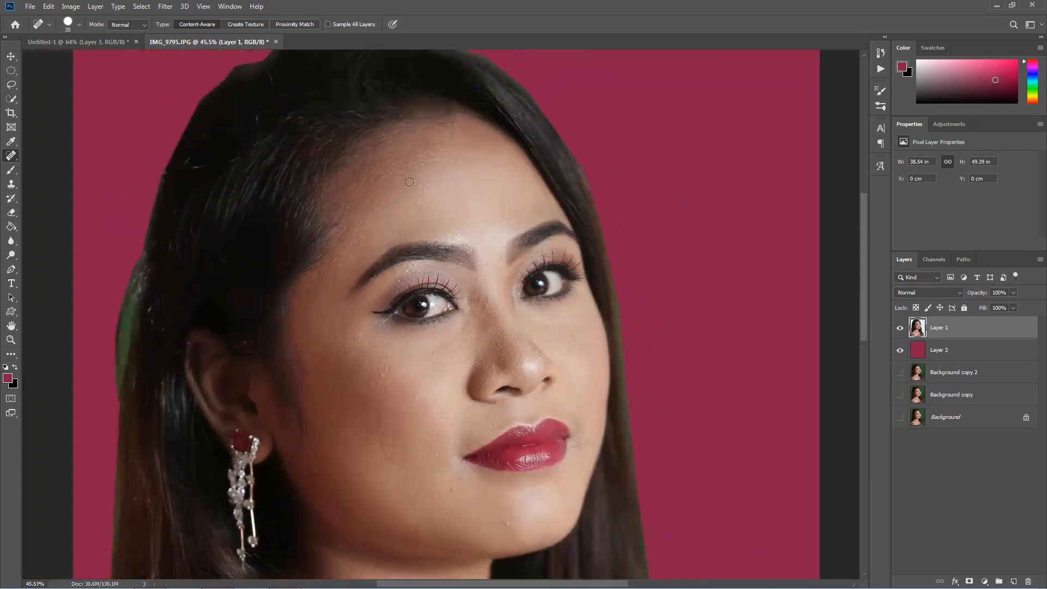
pyautogui.scroll(3, 403, 479)
pyautogui.scroll(2, 358, 514)
pyautogui.moveTo(363, 443)
pyautogui.mouseDown()
pyautogui.moveTo(371, 398)
pyautogui.moveTo(397, 446)
pyautogui.mouseUp()
pyautogui.moveTo(361, 335); pyautogui.dragTo(390, 361)
pyautogui.moveTo(403, 326); pyautogui.dragTo(412, 361)
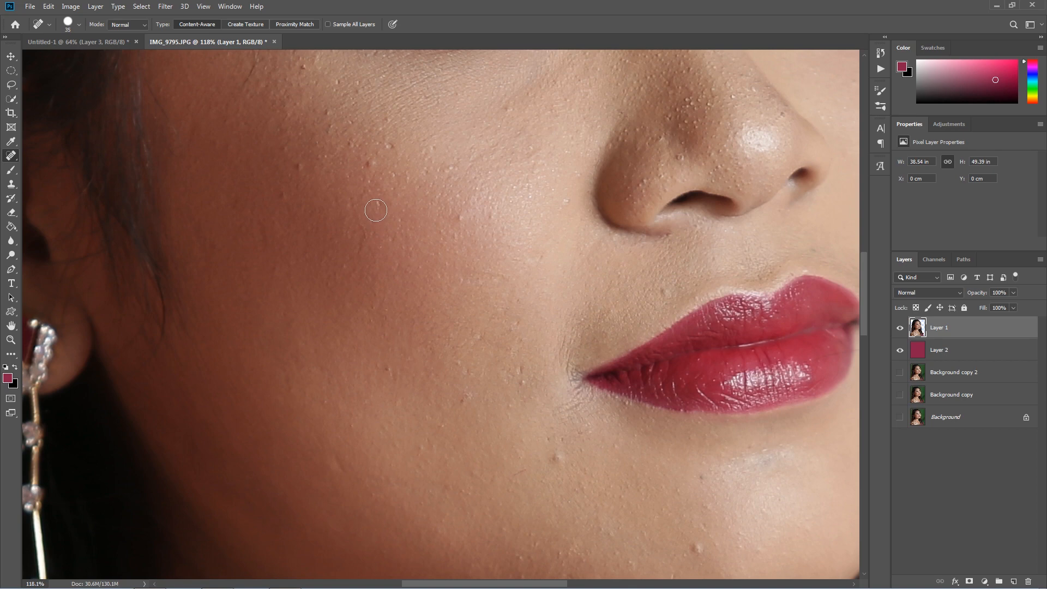
# Reduce the healing brush size and remove the remaining small bumps on the cheek and a spot below the mouth corner.
pyautogui.scroll(2, 378, 171)
pyautogui.press('[')
pyautogui.press('[')
pyautogui.press('[')
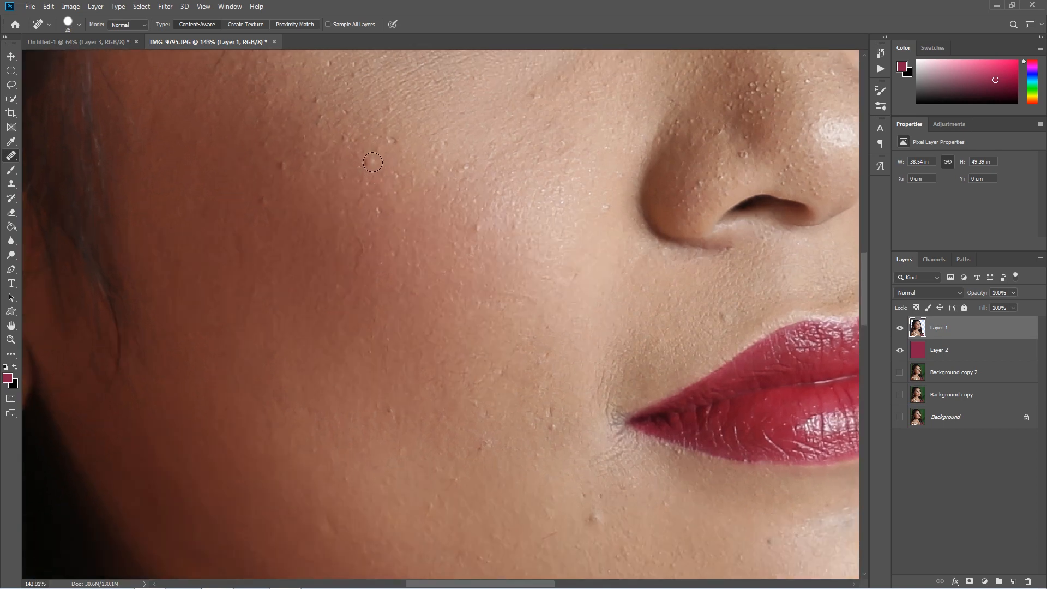
pyautogui.click(475, 229)
pyautogui.moveTo(234, 229); pyautogui.dragTo(236, 267)
pyautogui.scroll(-2, 237, 245)
pyautogui.scroll(2, 523, 452)
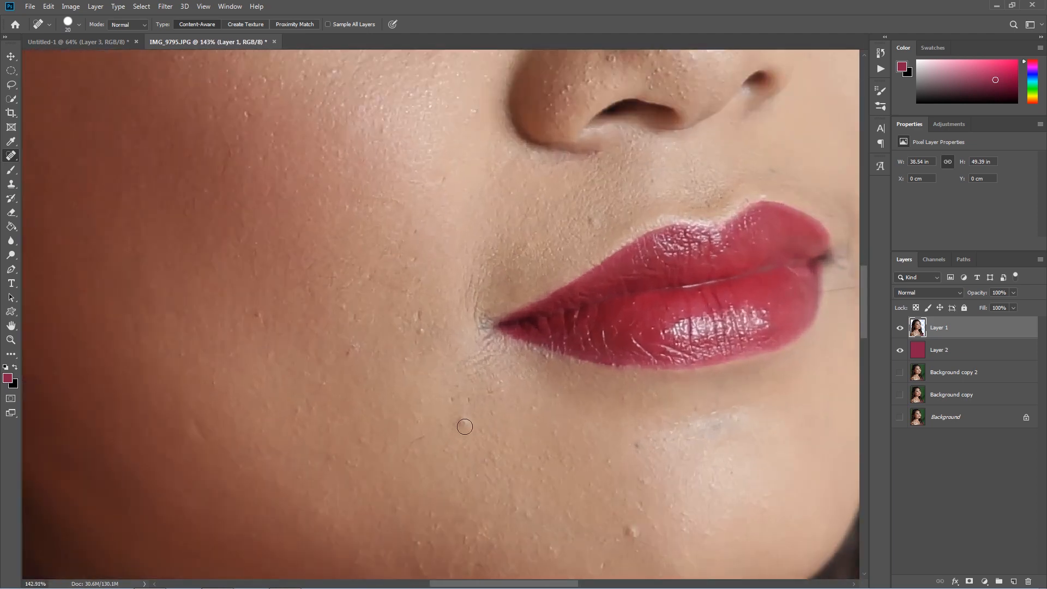
pyautogui.click(464, 423)
pyautogui.scroll(-4, 426, 425)
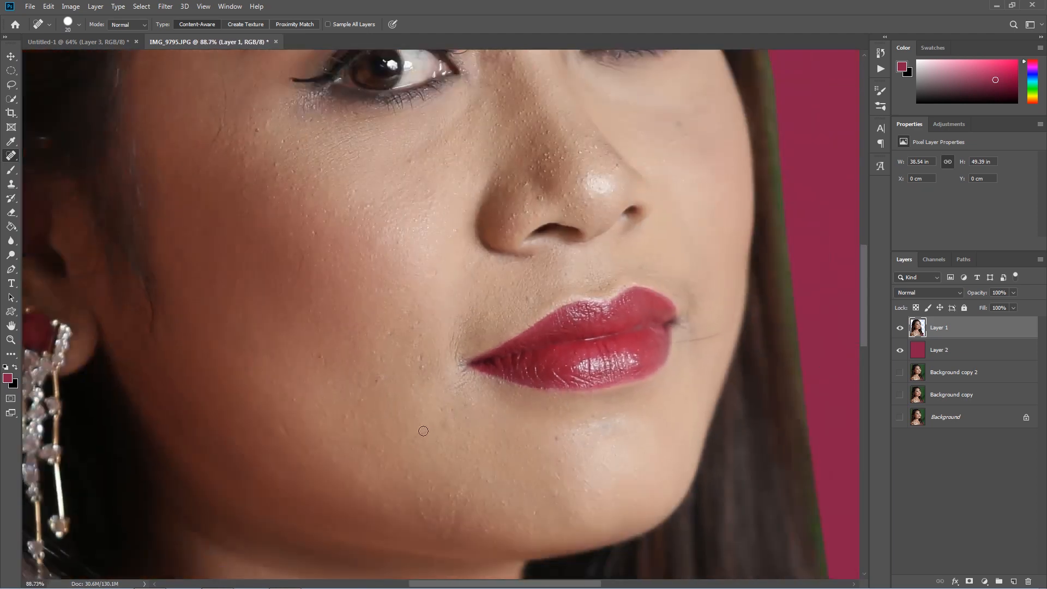
# Remove the stray hair running from the lips across the cheek using a very small healing brush.
pyautogui.scroll(4, 672, 354)
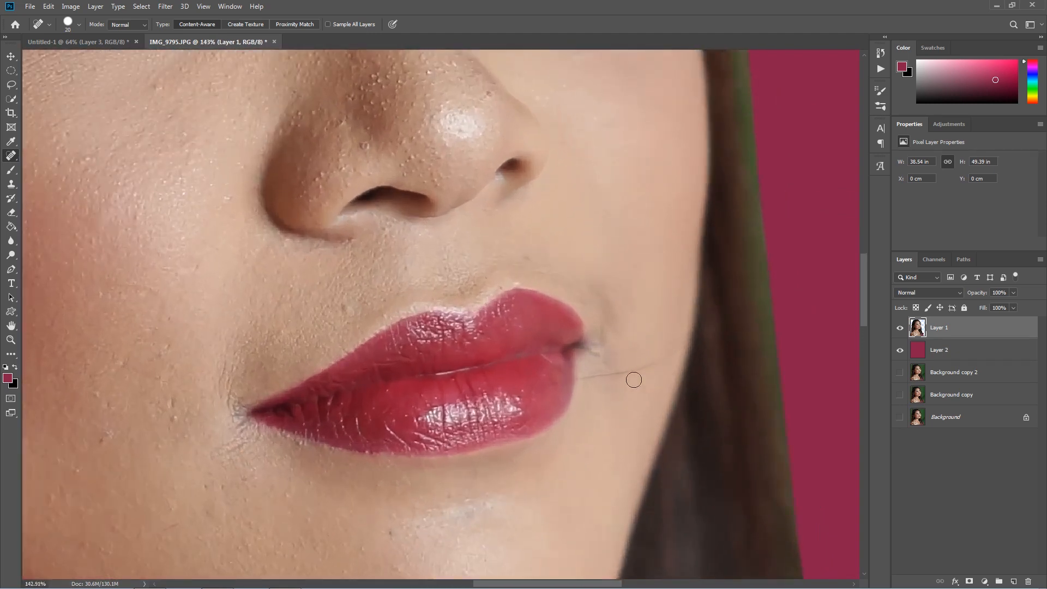
pyautogui.press('[')
pyautogui.press('[')
pyautogui.scroll(1, 633, 380)
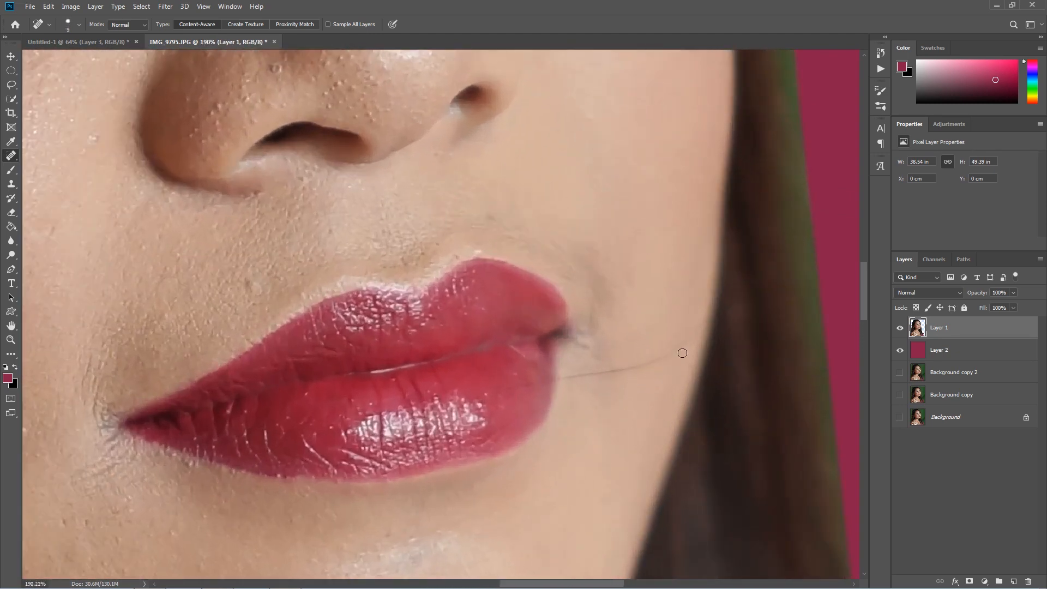
pyautogui.moveTo(562, 378)
pyautogui.mouseDown()
pyautogui.moveTo(633, 371)
pyautogui.moveTo(691, 334)
pyautogui.mouseUp()
pyautogui.moveTo(641, 365); pyautogui.dragTo(607, 376)
pyautogui.scroll(-1, 474, 228)
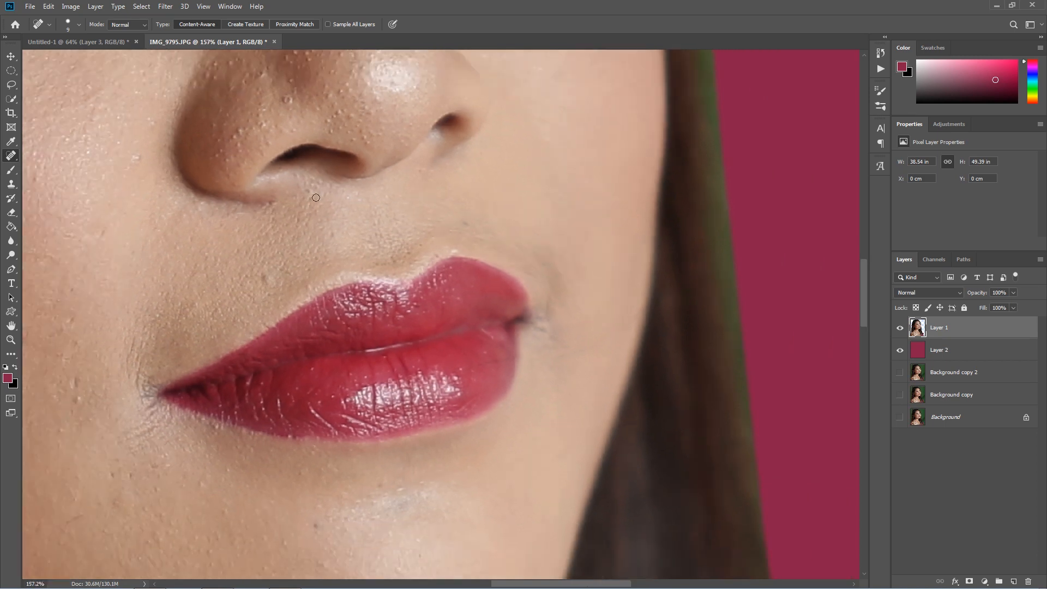
# Examine the retouched skin around the nose, mouth, eyes and forehead up close and in the full portrait.
pyautogui.scroll(1, 302, 130)
pyautogui.scroll(1, 289, 96)
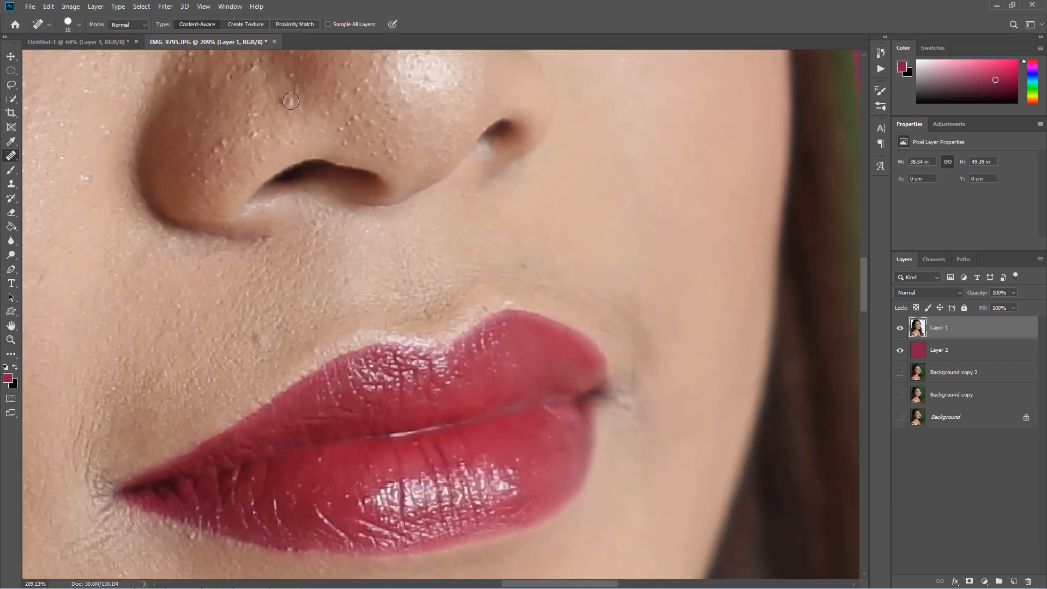
pyautogui.scroll(-5, 327, 202)
pyautogui.scroll(-3, 410, 240)
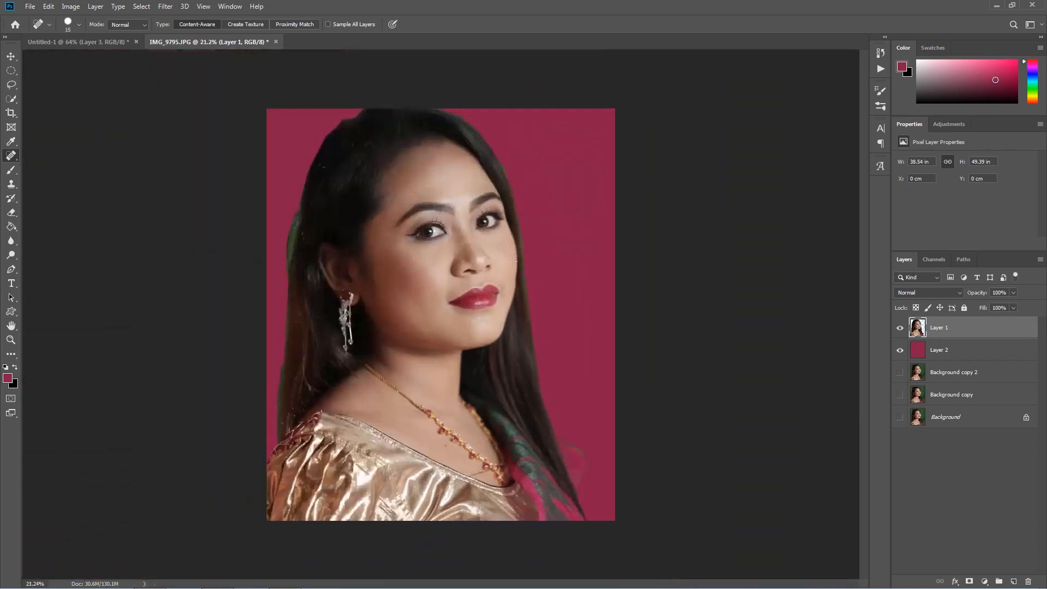
pyautogui.scroll(4, 454, 155)
pyautogui.scroll(2, 458, 163)
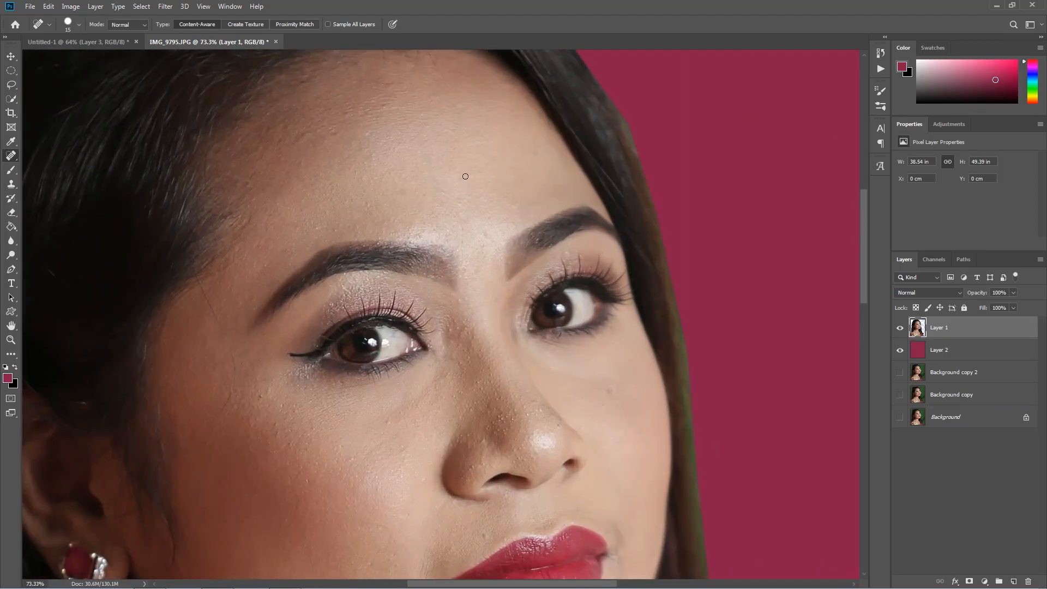
pyautogui.scroll(2, 498, 243)
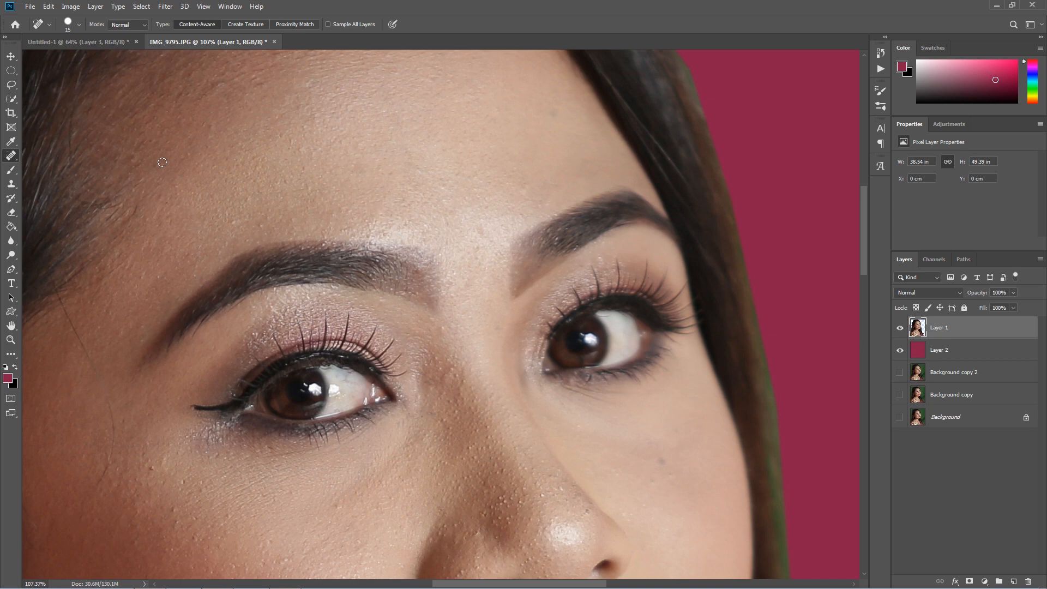
pyautogui.scroll(-5, 162, 162)
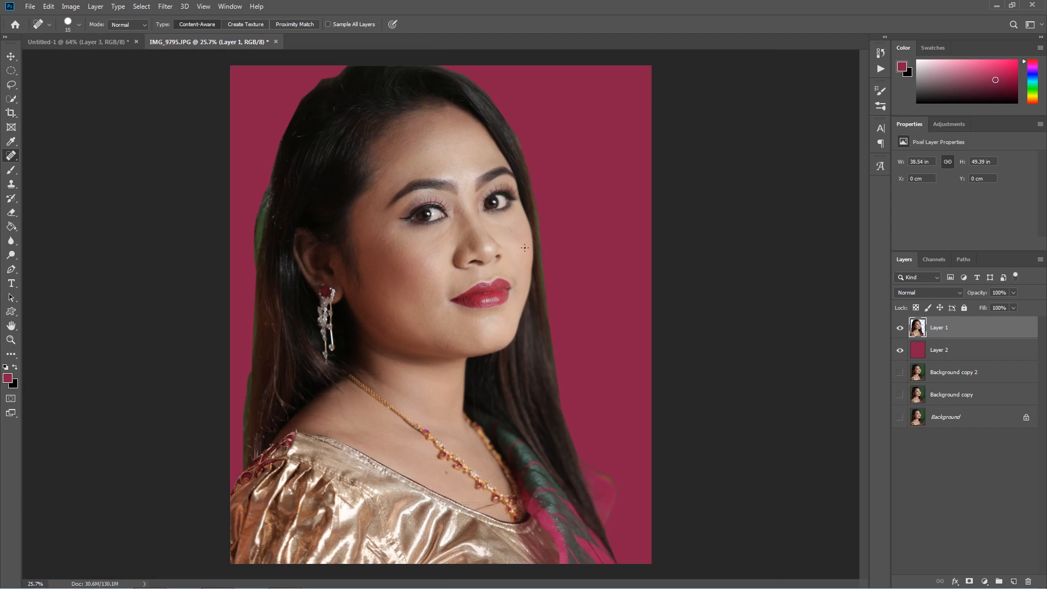
# Make Layer 2 active and set the foreground colour to the scarf's green, 506f60, by sampling it from the photo.
pyautogui.click(949, 351)
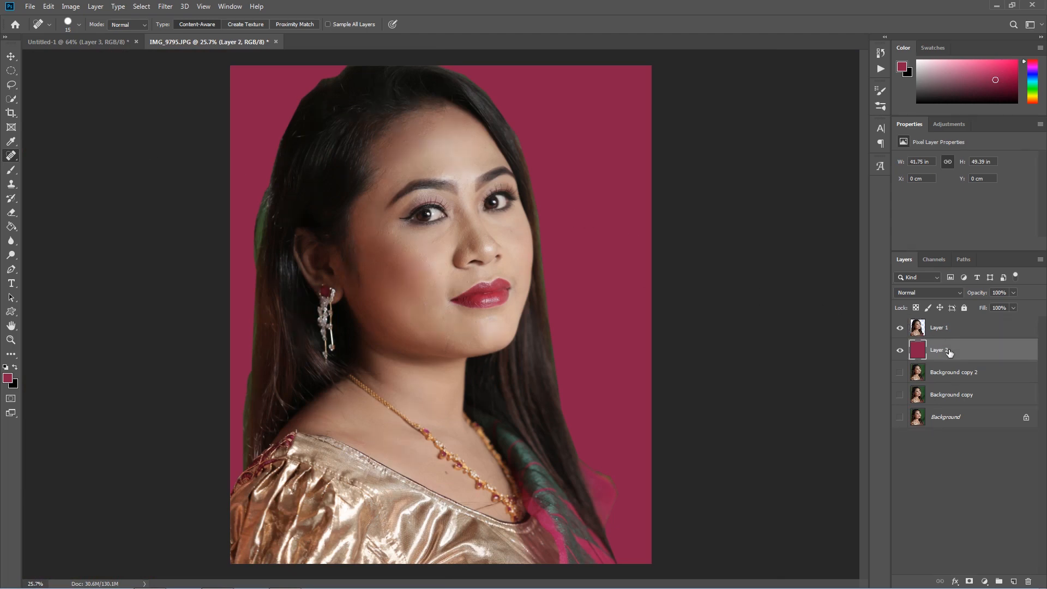
pyautogui.click(8, 378)
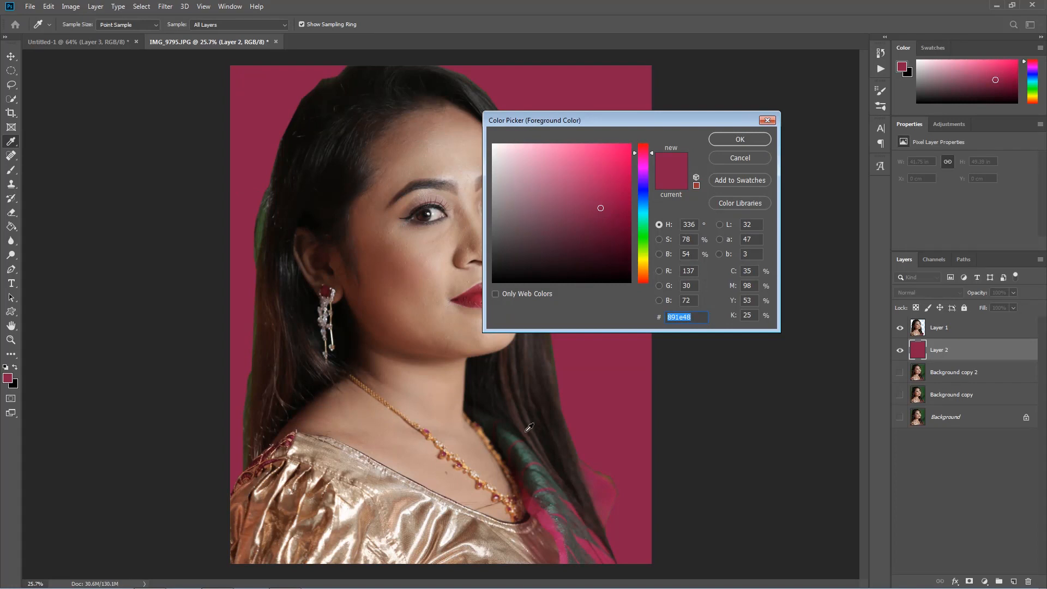
pyautogui.click(530, 454)
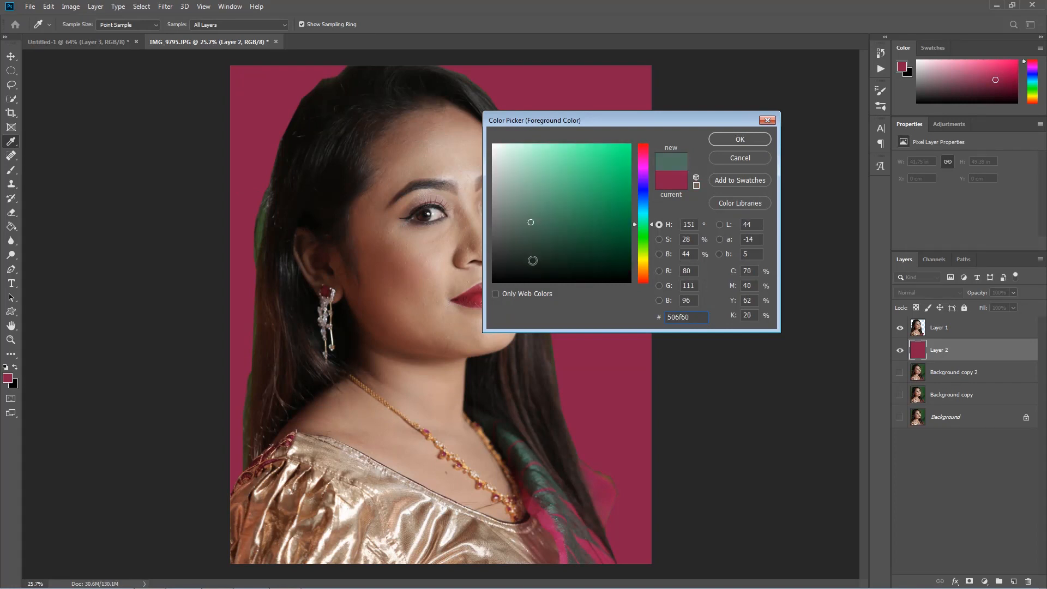
pyautogui.click(727, 144)
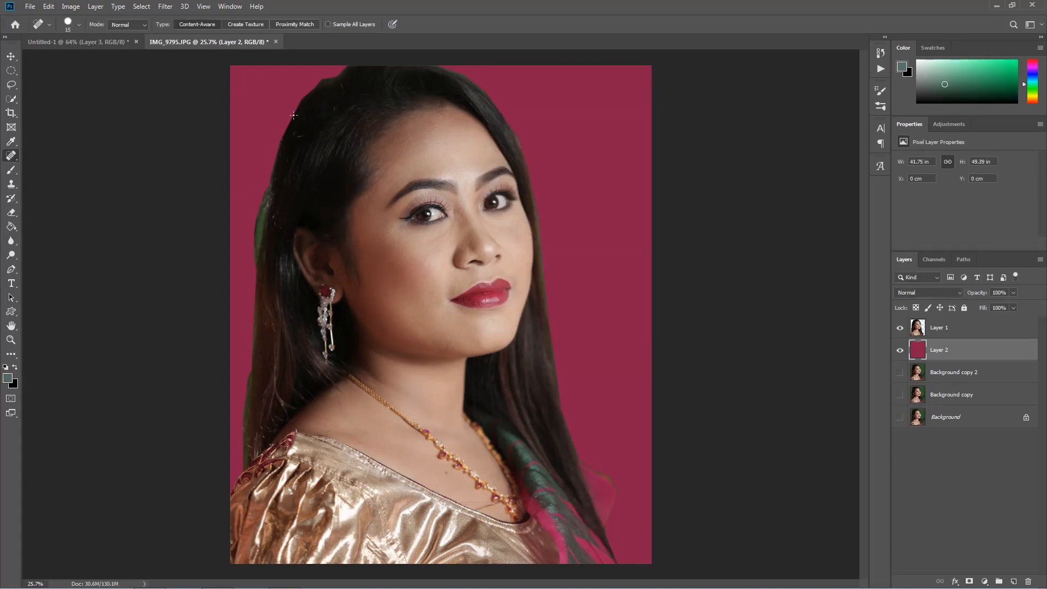
# Choose the Brush tool with a 133 px Soft Round tip, raise its hardness and dab green on the background.
pyautogui.rightClick(11, 170)
pyautogui.click(57, 169)
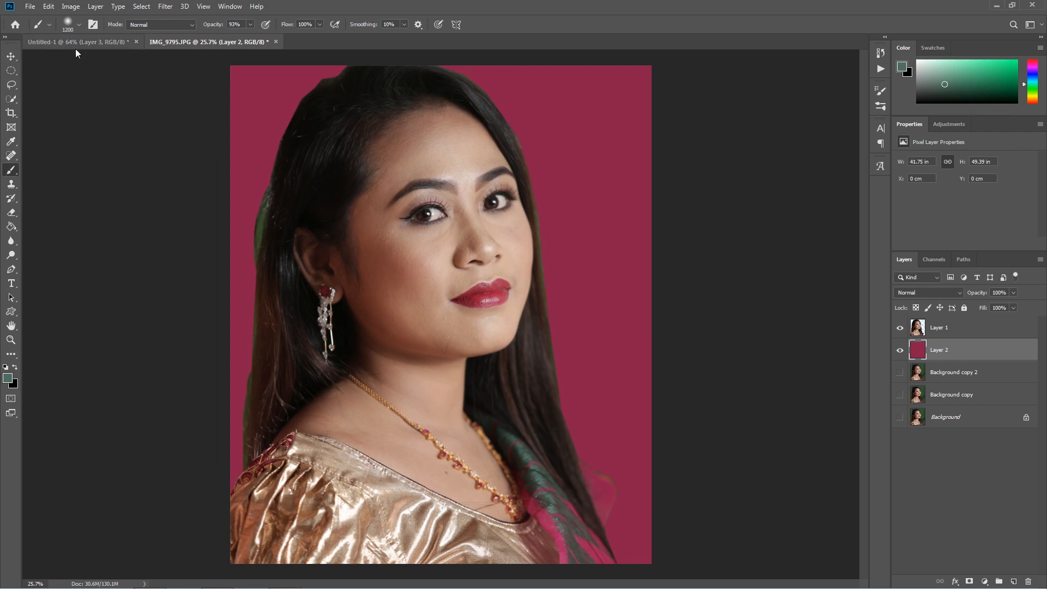
pyautogui.click(79, 25)
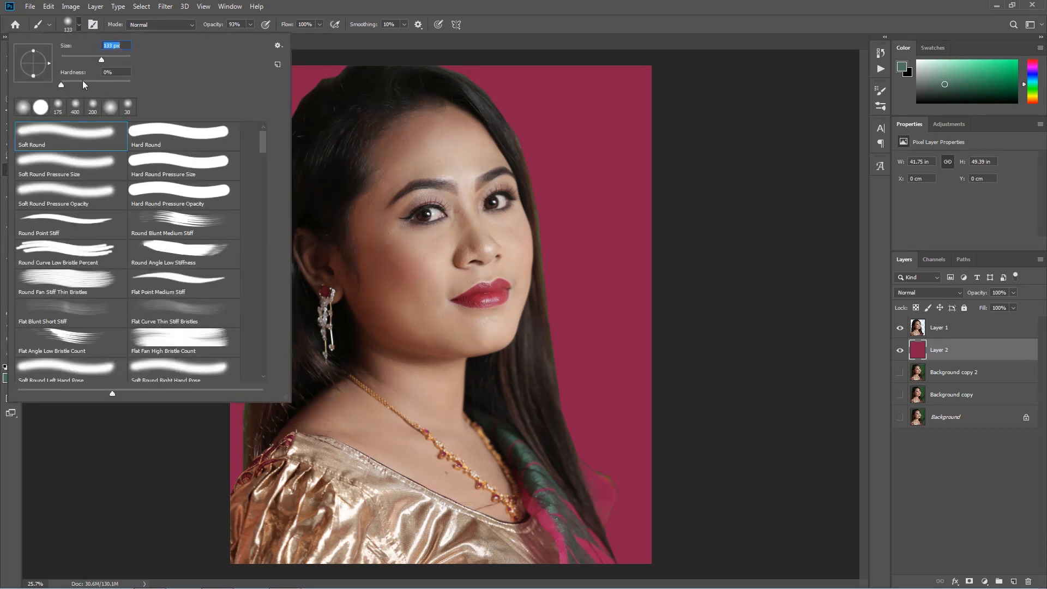
pyautogui.moveTo(61, 85); pyautogui.dragTo(87, 85)
pyautogui.click(580, 119)
pyautogui.scroll(2, 582, 121)
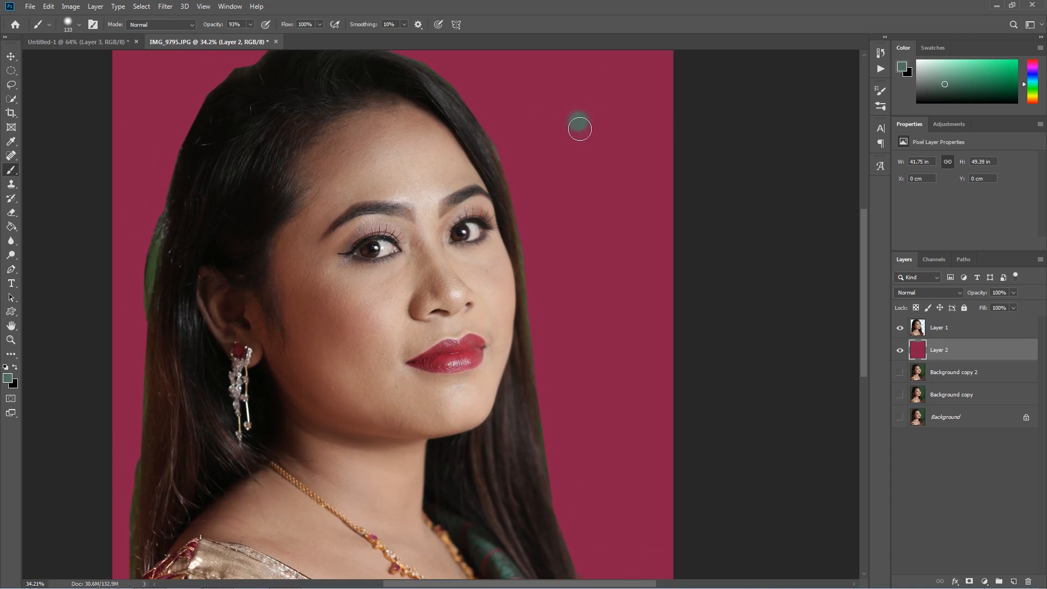
# Enlarge the brush tip to 2200 px for painting the background in broad strokes.
pyautogui.press(']')
pyautogui.press(']')
pyautogui.press(']')
pyautogui.press(']')
pyautogui.press(']')
pyautogui.press(']')
pyautogui.press(']')
pyautogui.press(']')
pyautogui.press(']')
pyautogui.press(']')
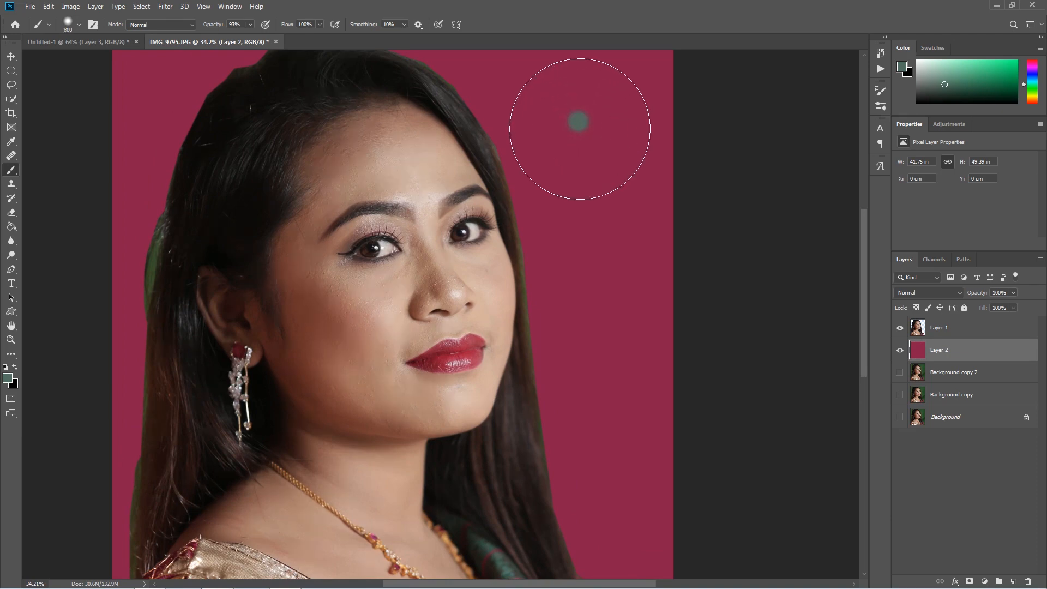
pyautogui.press('[')
pyautogui.press(']')
pyautogui.press(']')
pyautogui.press(']')
pyautogui.scroll(-5, 578, 135)
pyautogui.press(']')
pyautogui.press(']')
pyautogui.press(']')
pyautogui.press(']')
pyautogui.press(']')
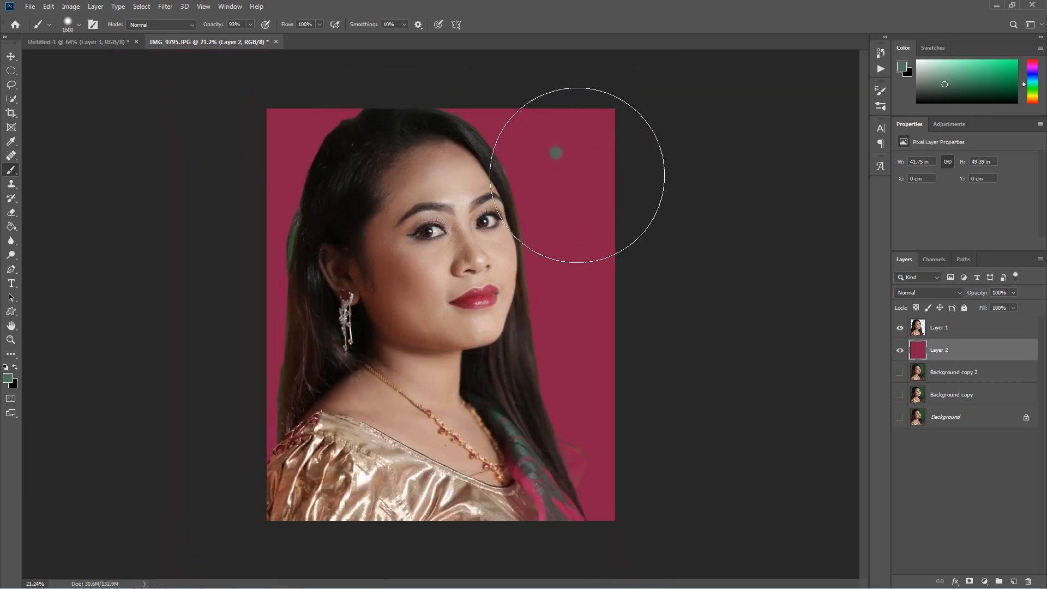
pyautogui.press(']')
pyautogui.press(']')
pyautogui.press(']')
pyautogui.press(']')
pyautogui.press(']')
pyautogui.press(']')
pyautogui.press(']')
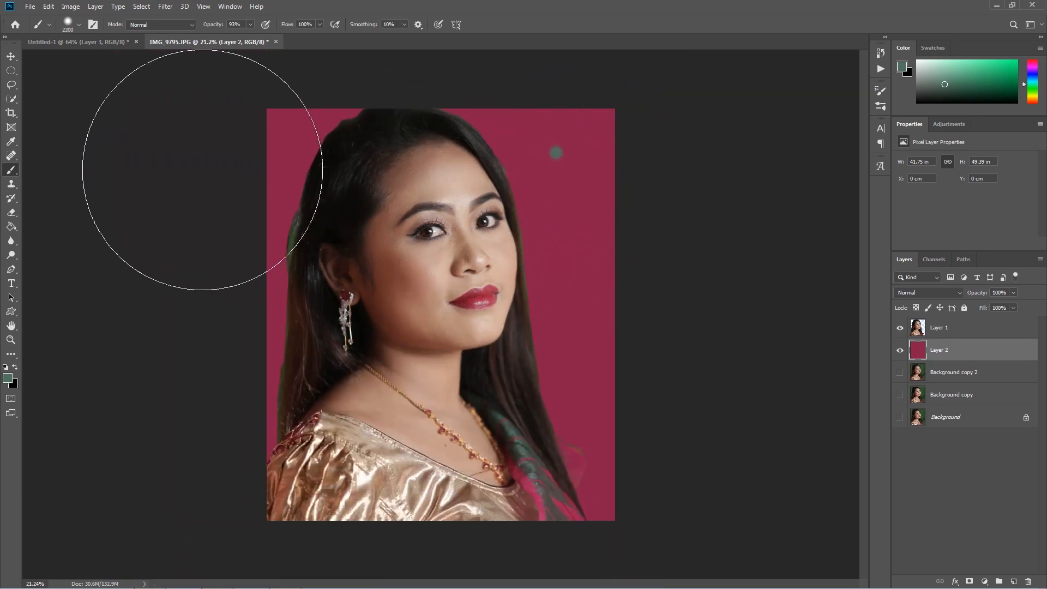
# Paint over the crimson background on Layer 2 in green, lowering the brush opacity to 50% for the remaining lower area.
pyautogui.moveTo(203, 169)
pyautogui.mouseDown()
pyautogui.moveTo(329, 157)
pyautogui.moveTo(643, 187)
pyautogui.moveTo(771, 246)
pyautogui.mouseUp()
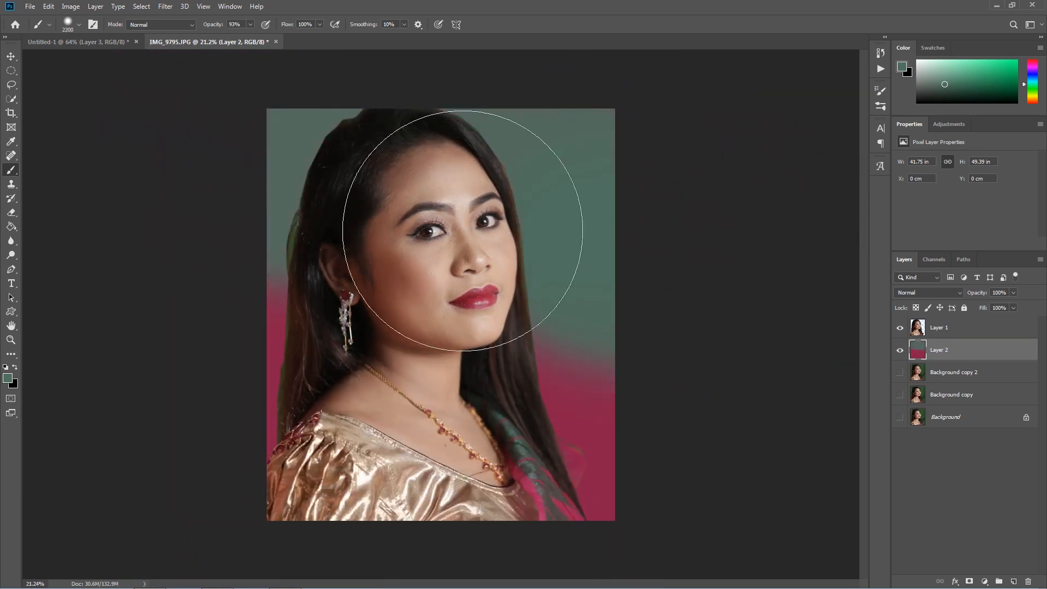
pyautogui.moveTo(463, 231)
pyautogui.mouseDown()
pyautogui.moveTo(154, 207)
pyautogui.moveTo(463, 247)
pyautogui.moveTo(620, 291)
pyautogui.mouseUp()
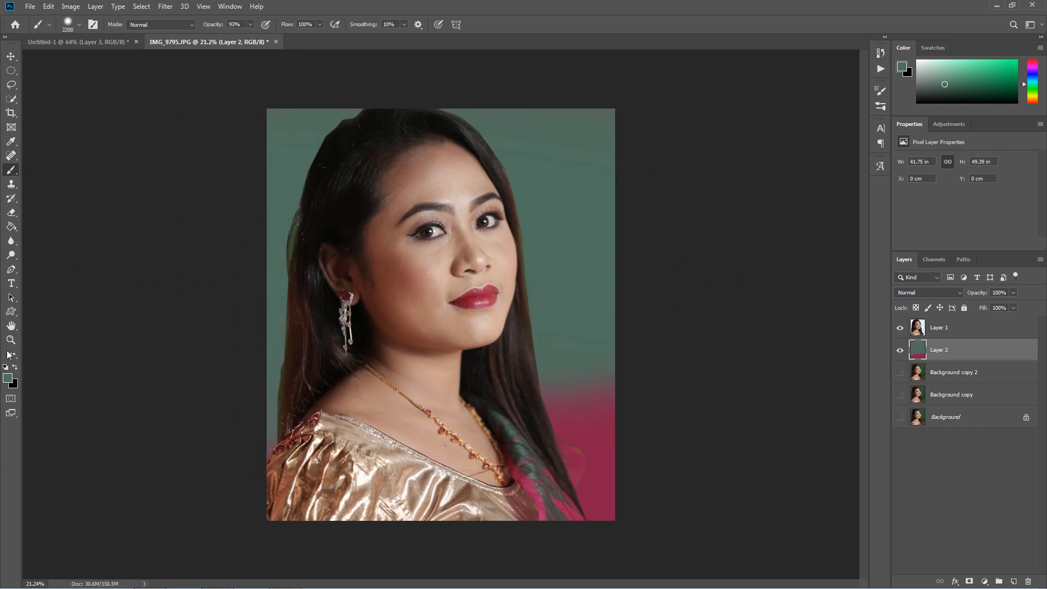
pyautogui.moveTo(295, 304)
pyautogui.mouseDown()
pyautogui.moveTo(465, 301)
pyautogui.moveTo(596, 346)
pyautogui.mouseUp()
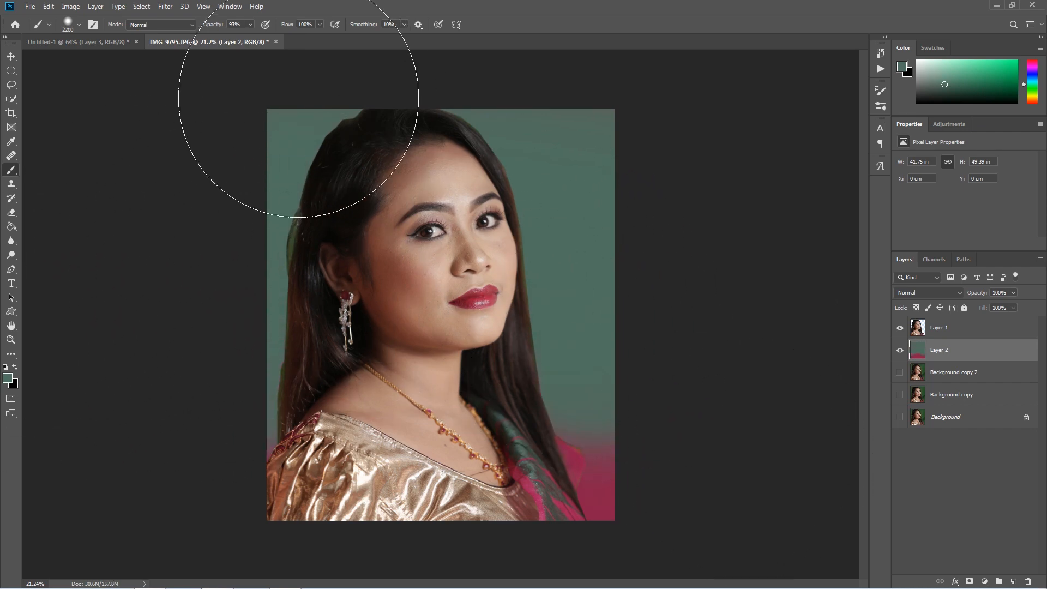
pyautogui.moveTo(212, 25); pyautogui.dragTo(190, 28)
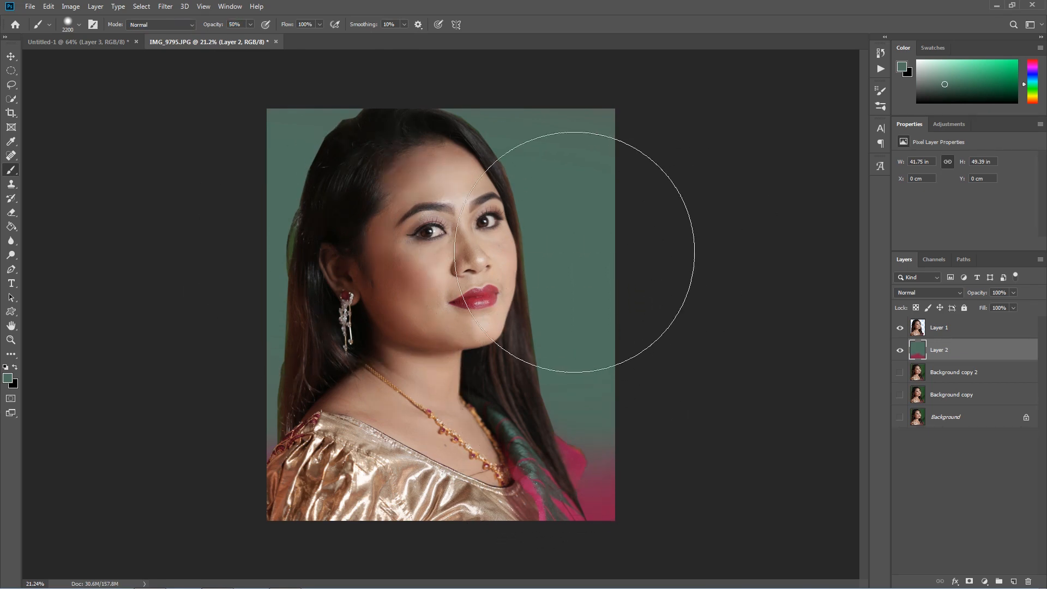
pyautogui.hotkey('ctrl', '-')
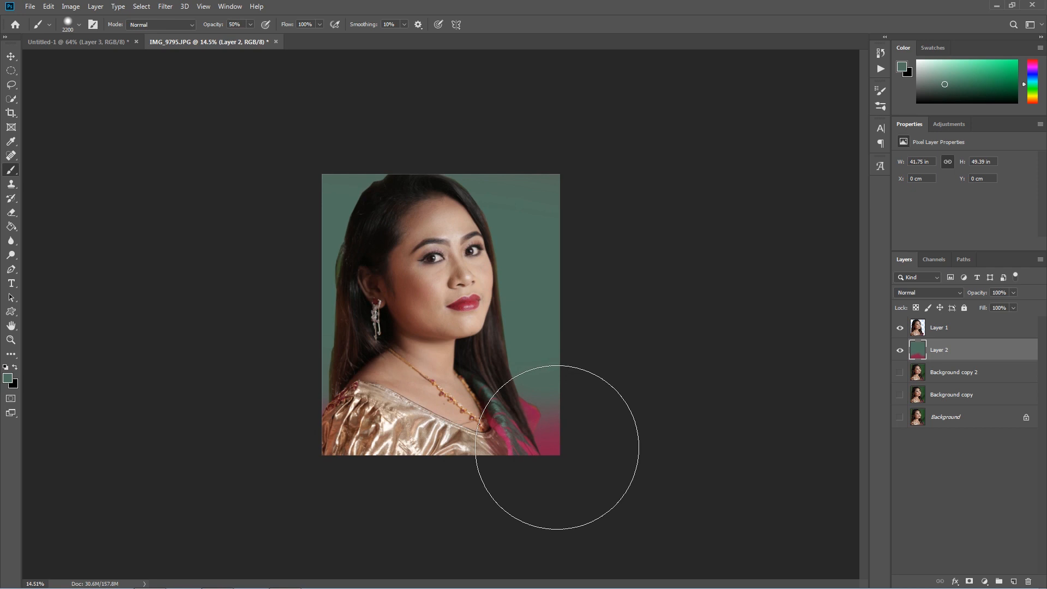
# Set the foreground colour to bright yellow, fcff00.
pyautogui.click(7, 378)
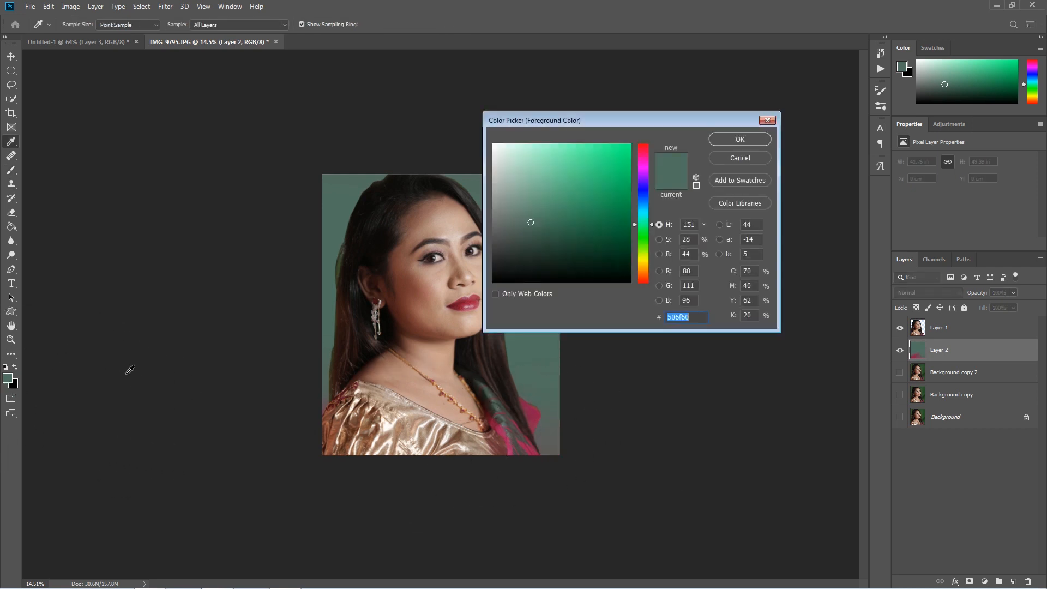
pyautogui.write('fcff00')
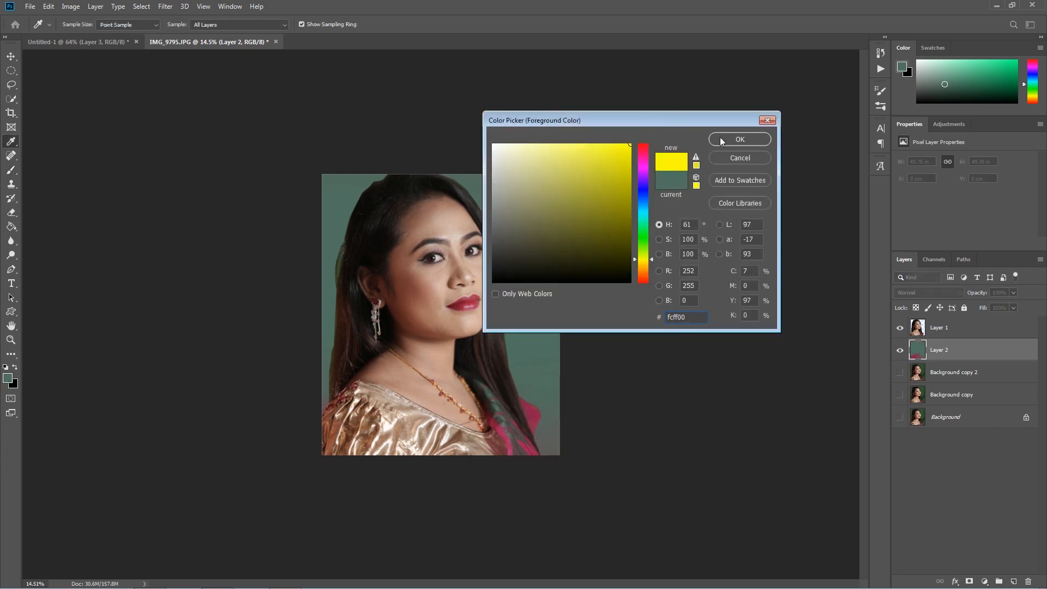
pyautogui.click(720, 139)
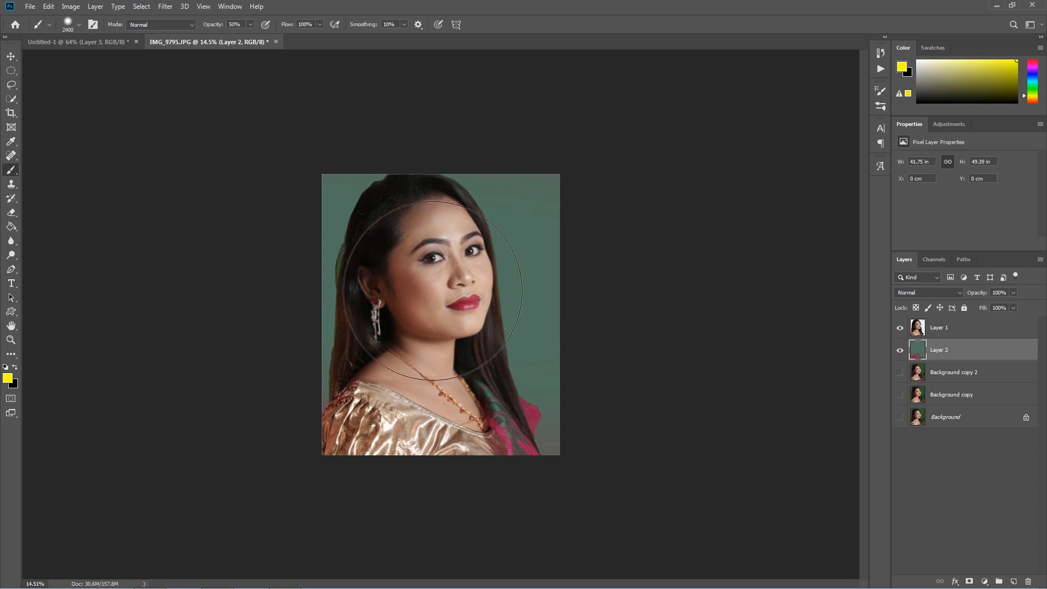
# Dab a soft yellow glow behind the woman on Layer 2 with the brush at 3100 px and 34% opacity.
pyautogui.press(']')
pyautogui.press(']')
pyautogui.press(']')
pyautogui.press(']')
pyautogui.press(']')
pyautogui.press(']')
pyautogui.press(']')
pyautogui.press(']')
pyautogui.press(']')
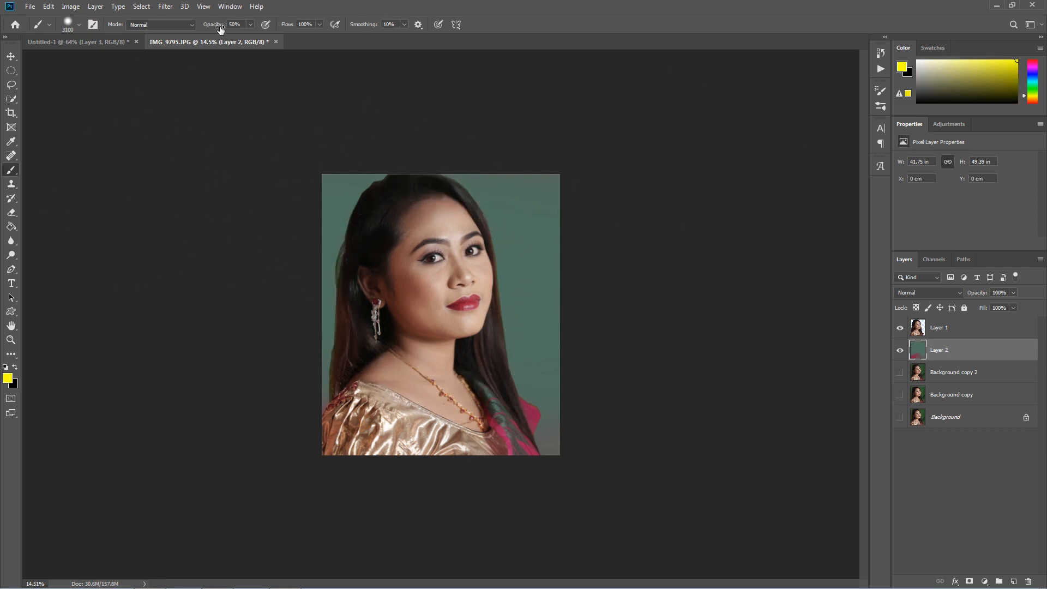
pyautogui.moveTo(219, 26); pyautogui.dragTo(210, 27)
pyautogui.click(432, 282)
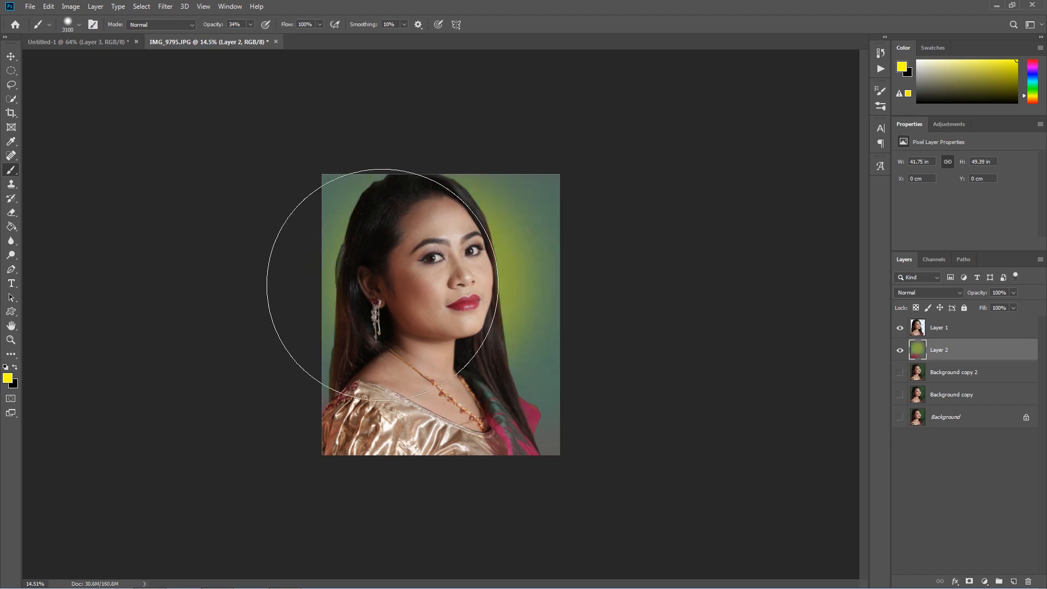
pyautogui.click(373, 270)
pyautogui.hotkey('ctrl', '0')
pyautogui.press('v')
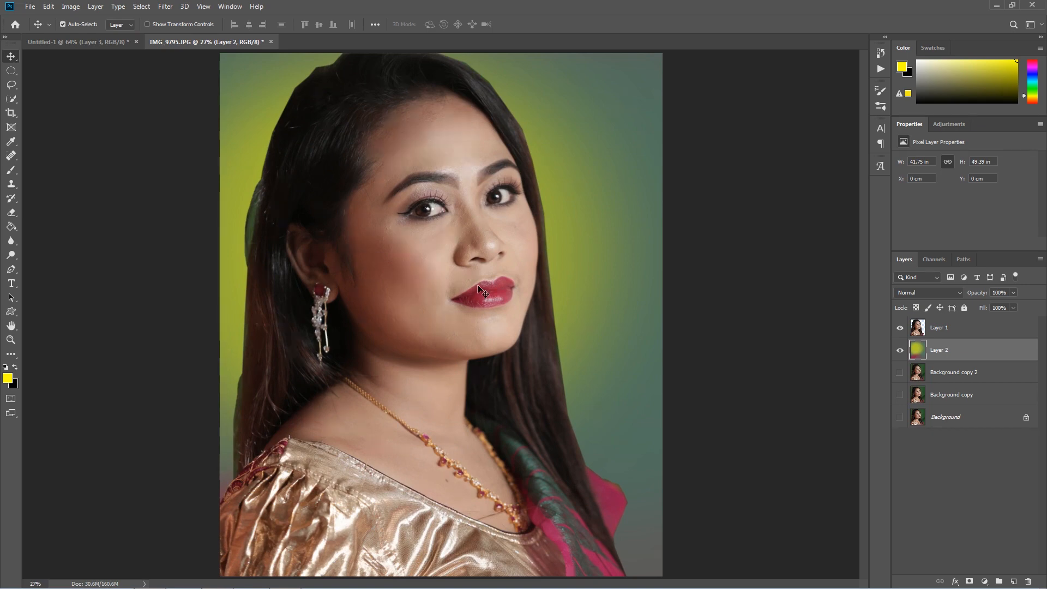
pyautogui.scroll(-3, 387, 258)
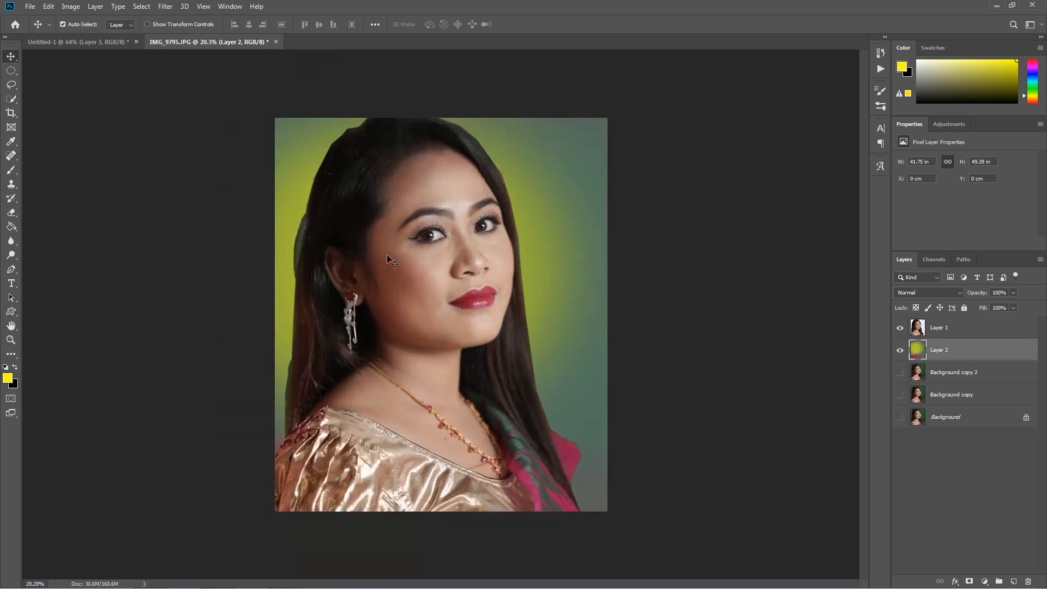
# Open the photo of the woman under yellow blossoms, 418bd791d7efe87bafc429caee0d439e.jpg.
pyautogui.click(30, 6)
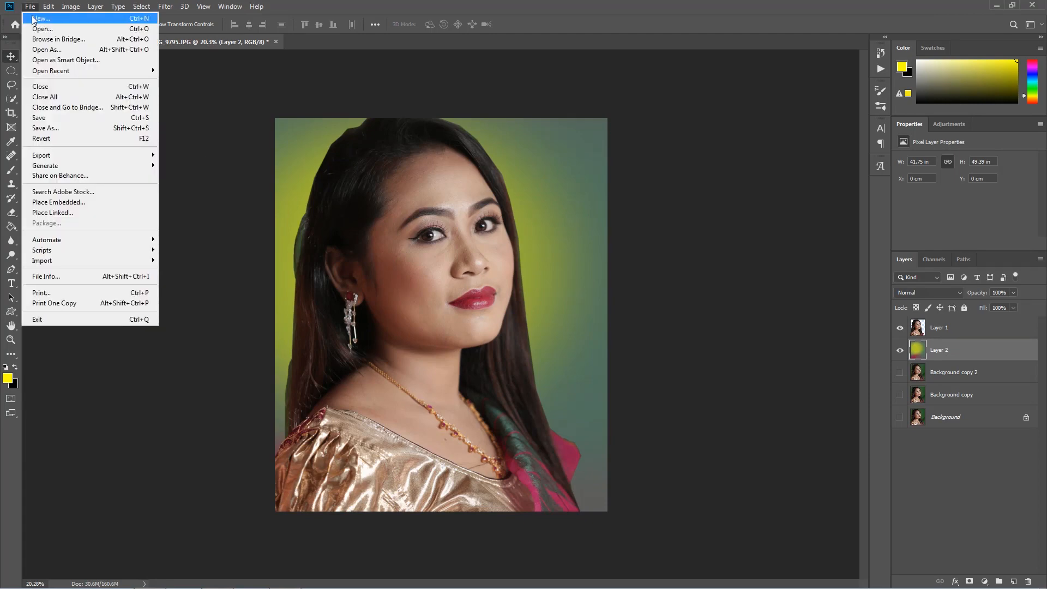
pyautogui.click(42, 29)
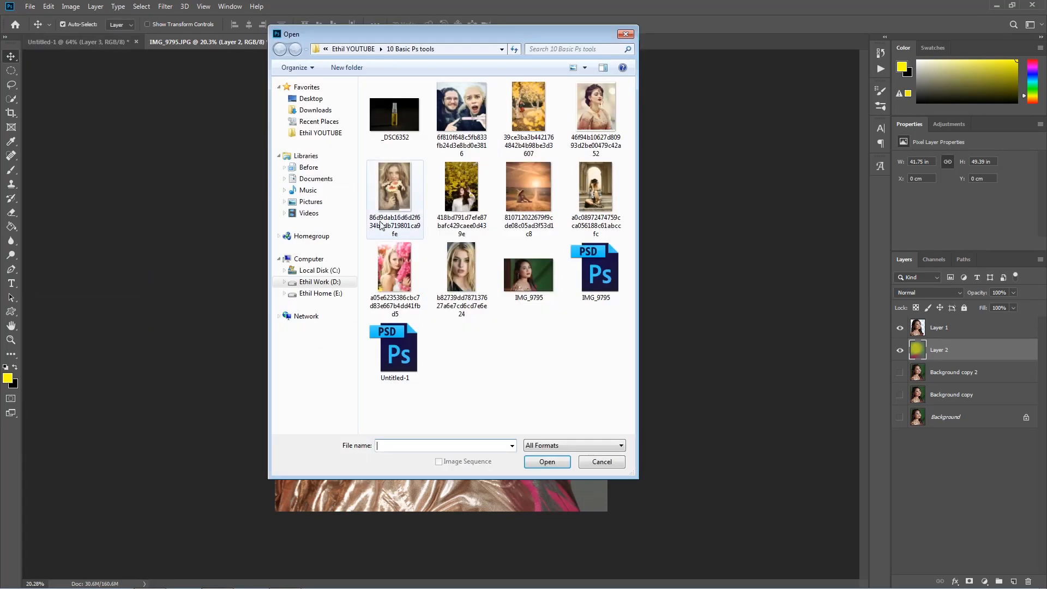
pyautogui.click(465, 199)
pyautogui.doubleClick(465, 199)
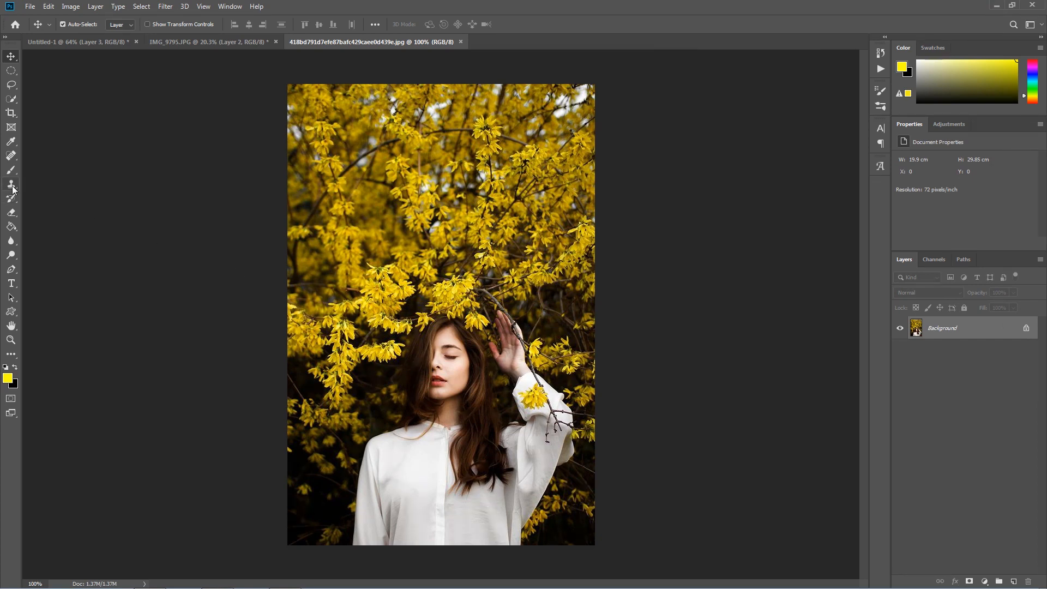
# Choose the Clone Stamp, enlarge its tip to 500 px and stamp a copy of the woman onto the blossoms above her.
pyautogui.moveTo(11, 184); pyautogui.dragTo(56, 187)
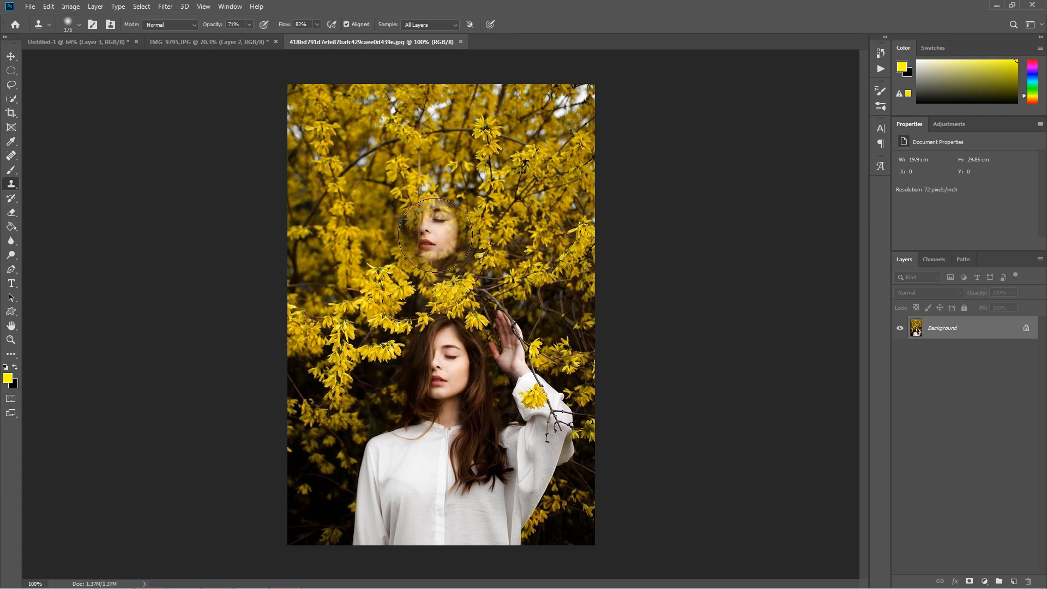
pyautogui.press(']')
pyautogui.press(']')
pyautogui.press(']')
pyautogui.press(']')
pyautogui.press(']')
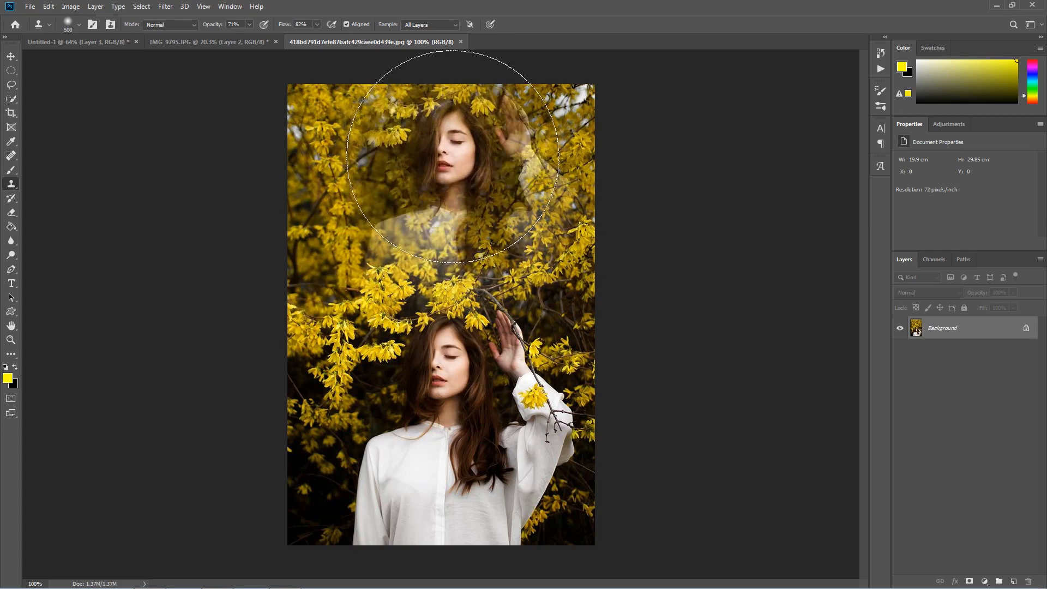
pyautogui.click(443, 178)
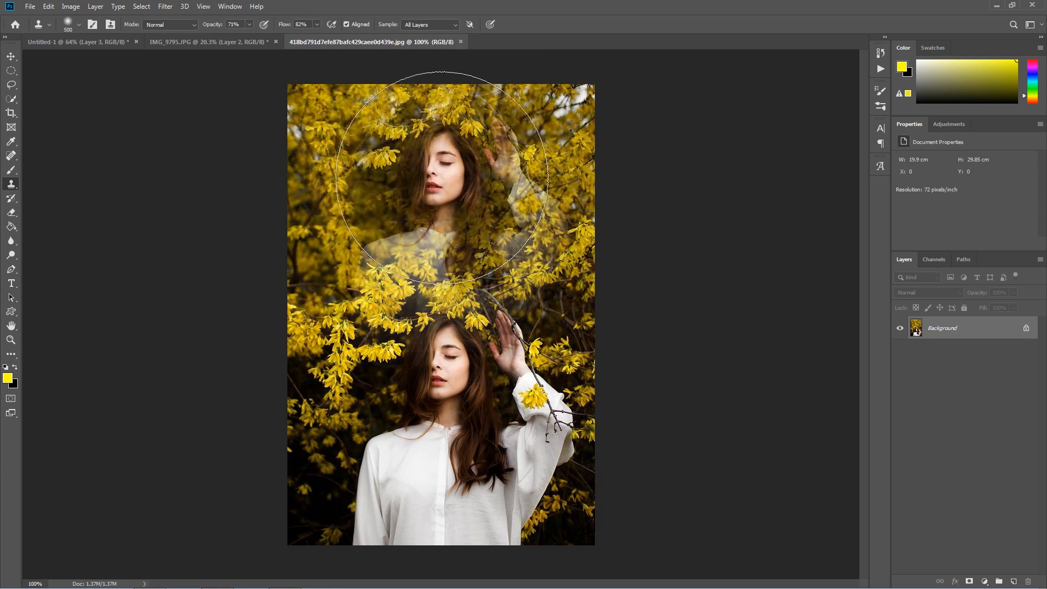
pyautogui.press('[')
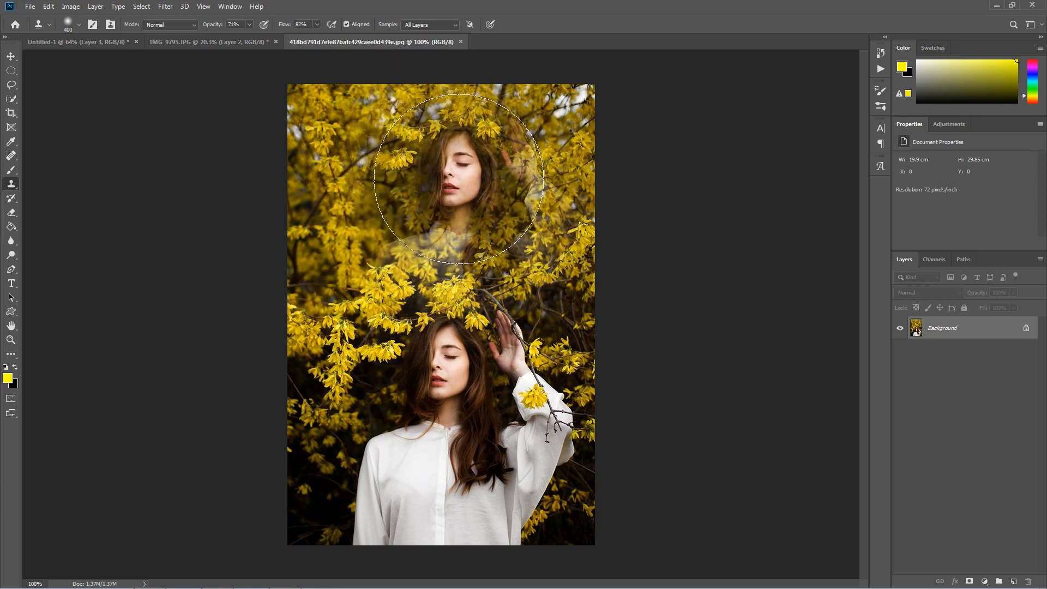
pyautogui.click(458, 178)
pyautogui.press(']')
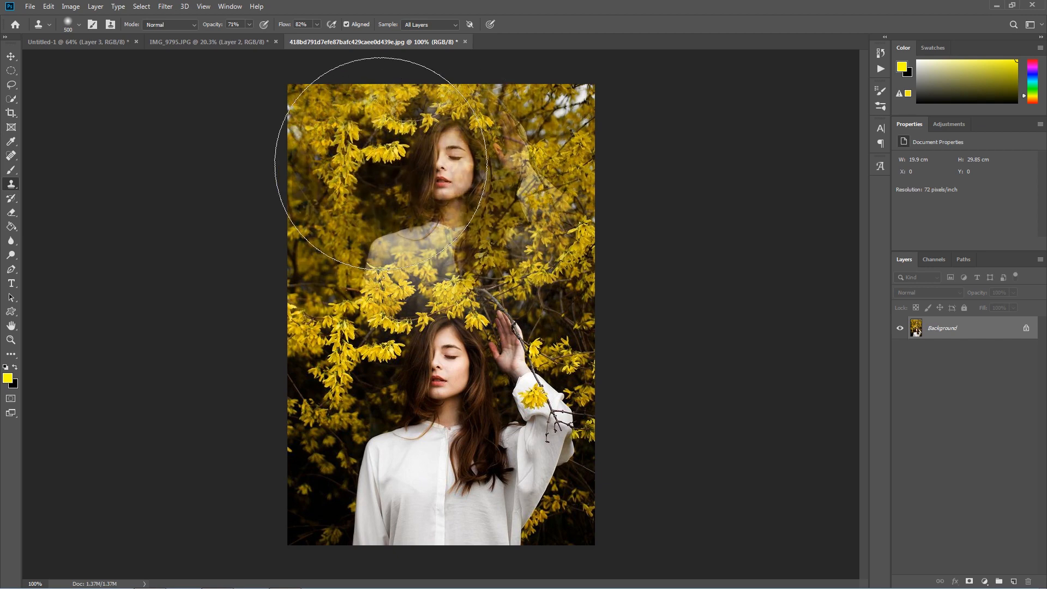
# Try another 500 px clone dab over the copied woman's face and hand, and undo it.
pyautogui.press('[')
pyautogui.press('[')
pyautogui.click(447, 177)
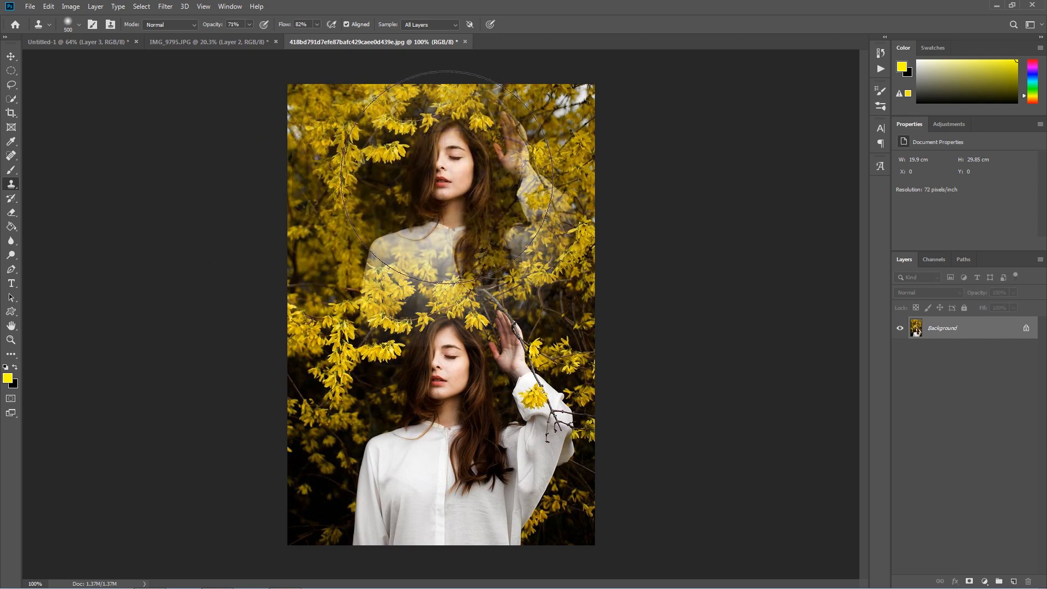
pyautogui.hotkey('ctrl', 'z')
# Reduce the Clone Stamp to 250 px, raise its opacity to 90% and paint over the copied woman's face, raised hand and shoulder.
pyautogui.press('[')
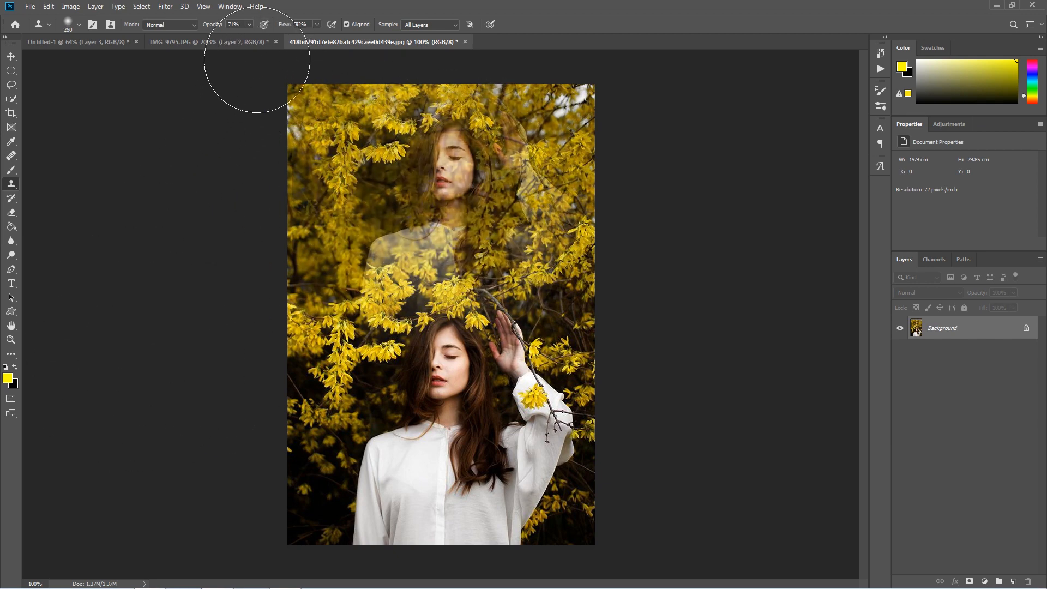
pyautogui.moveTo(210, 27); pyautogui.dragTo(225, 28)
pyautogui.click(445, 160)
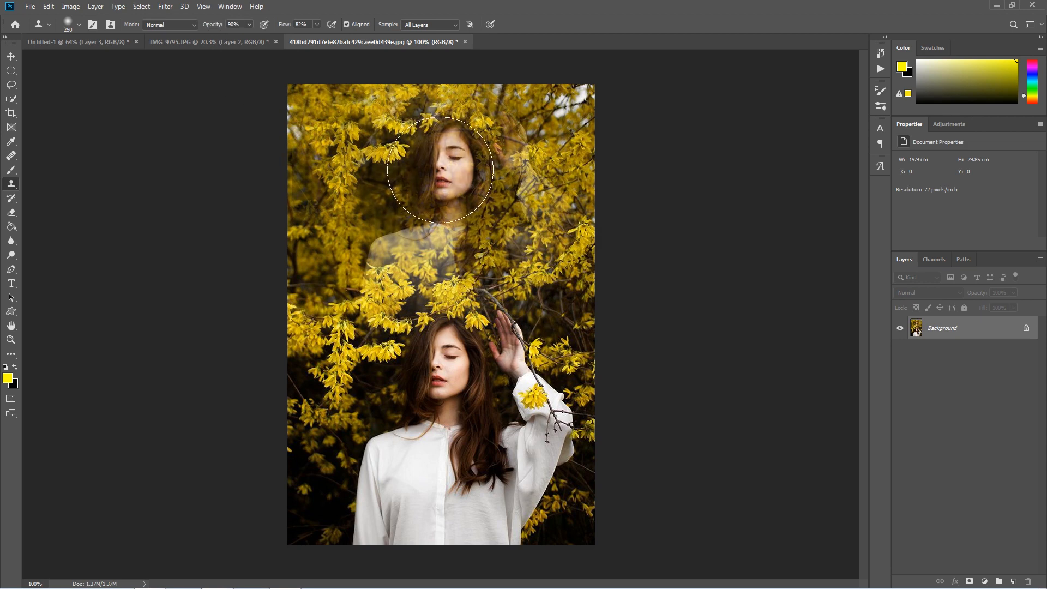
pyautogui.moveTo(446, 160)
pyautogui.mouseDown()
pyautogui.moveTo(448, 203)
pyautogui.moveTo(434, 199)
pyautogui.moveTo(461, 131)
pyautogui.moveTo(518, 118)
pyautogui.moveTo(535, 157)
pyautogui.mouseUp()
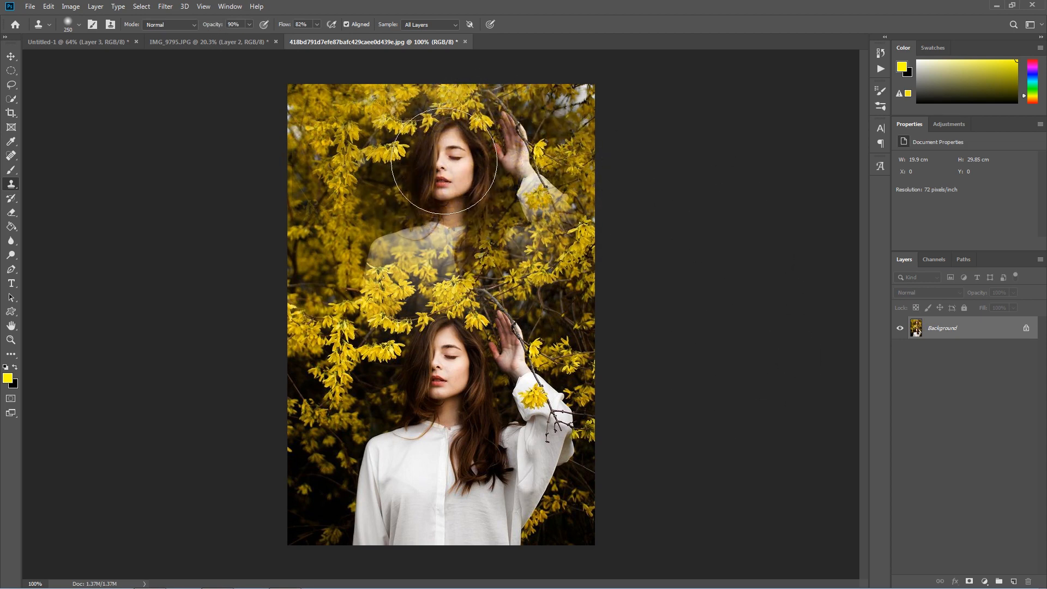
pyautogui.moveTo(436, 168)
pyautogui.mouseDown()
pyautogui.moveTo(467, 164)
pyautogui.moveTo(369, 213)
pyautogui.mouseUp()
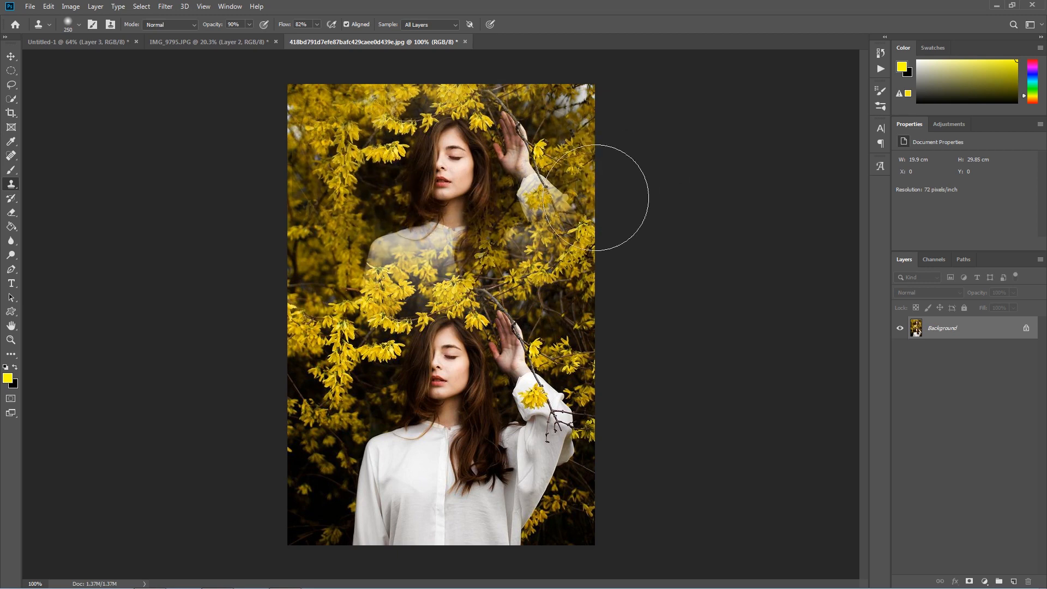
# Inspect the cloned figure and close the blossom photo without saving.
pyautogui.scroll(-1, 561, 374)
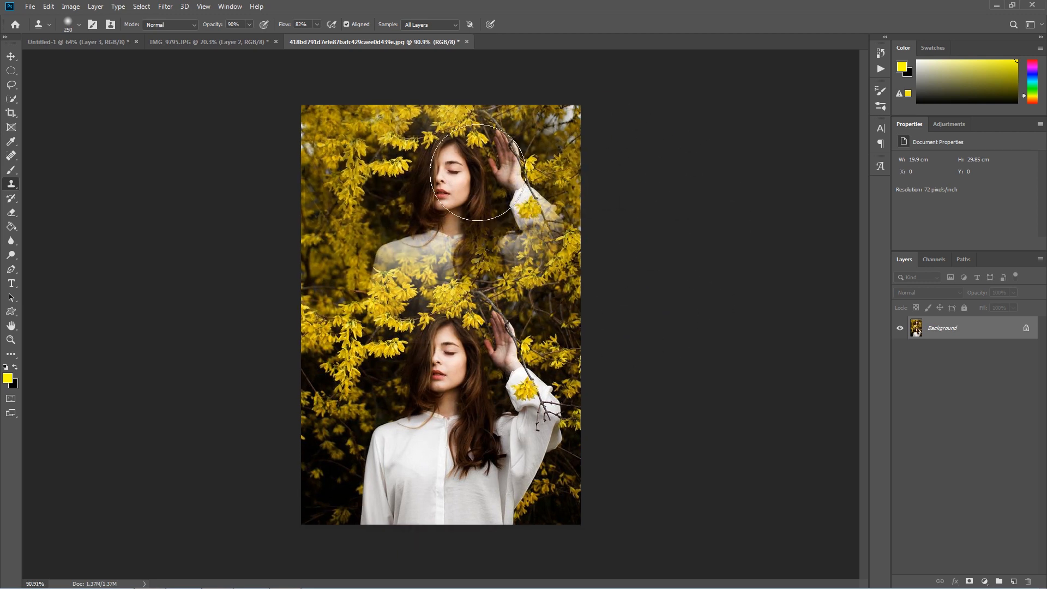
pyautogui.press('v')
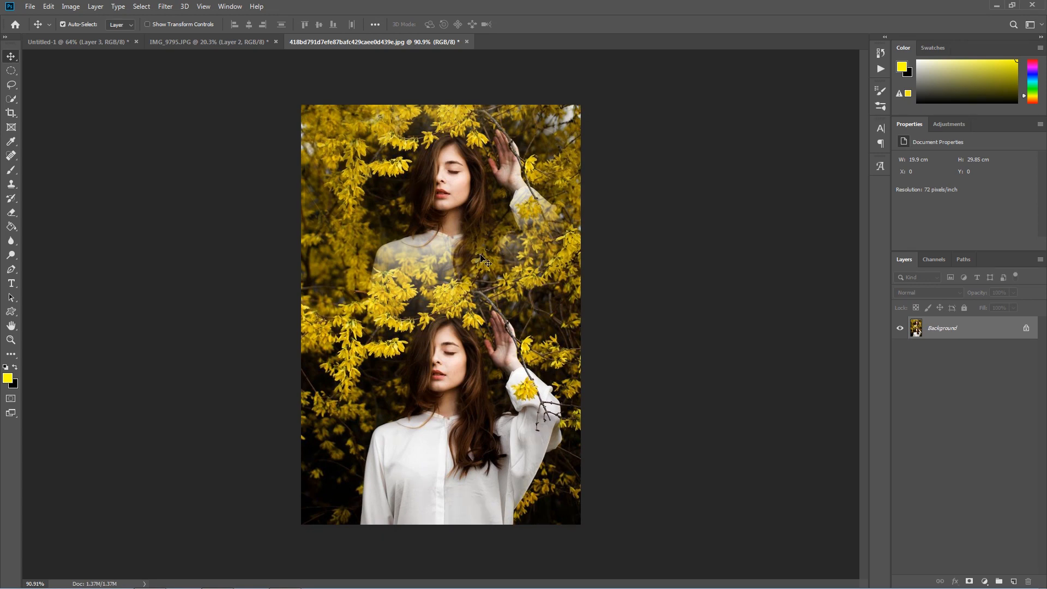
pyautogui.scroll(2, 481, 259)
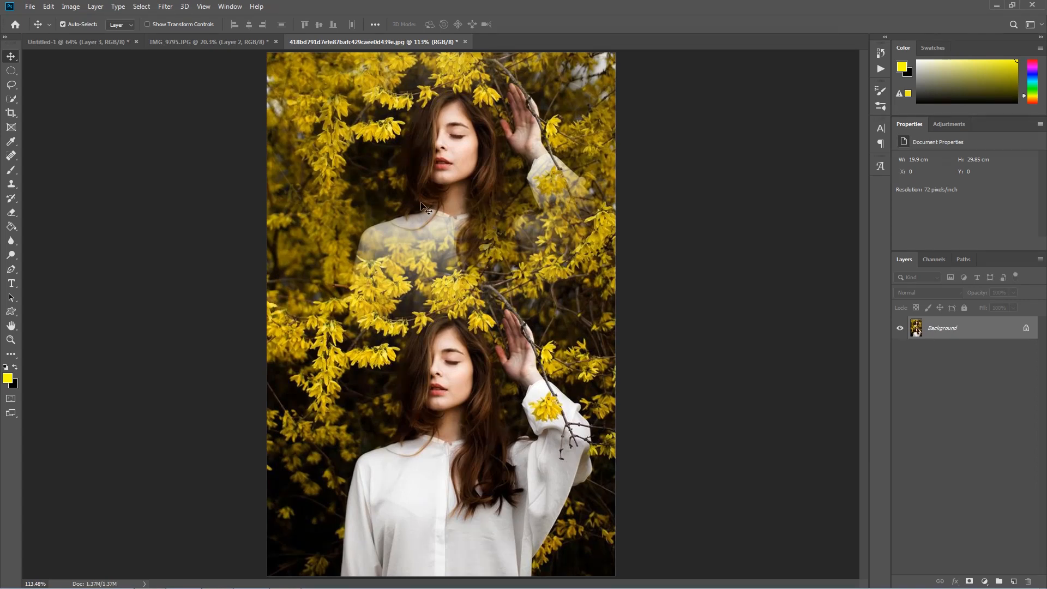
pyautogui.click(464, 42)
pyautogui.click(522, 228)
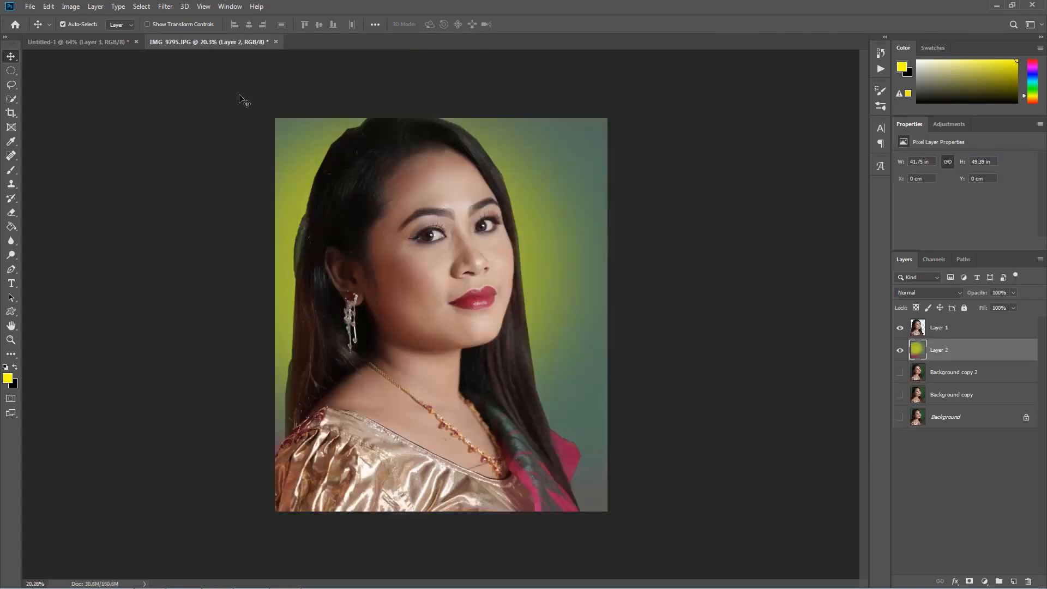
# Reopen the original blossom photo, 418bd791d7efe87bafc429caee0d439e.jpg.
pyautogui.click(30, 6)
pyautogui.click(41, 28)
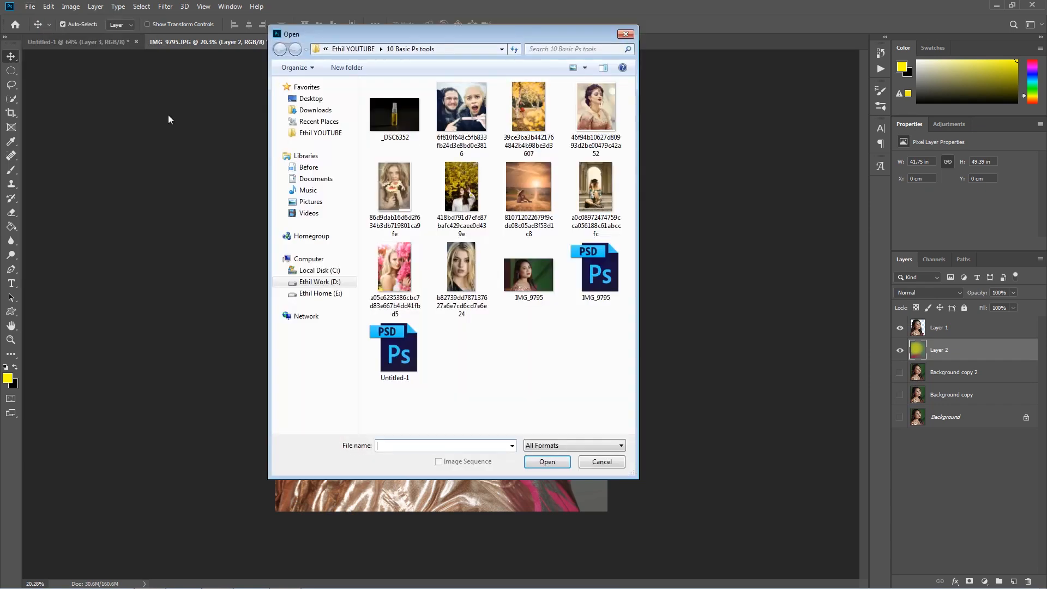
pyautogui.doubleClick(466, 223)
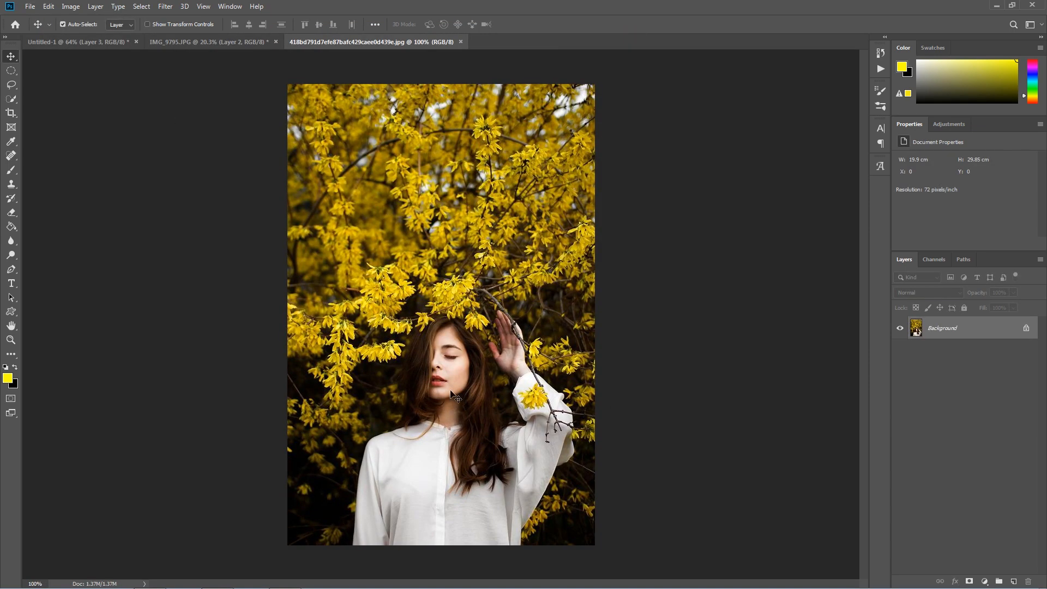
pyautogui.scroll(1, 451, 394)
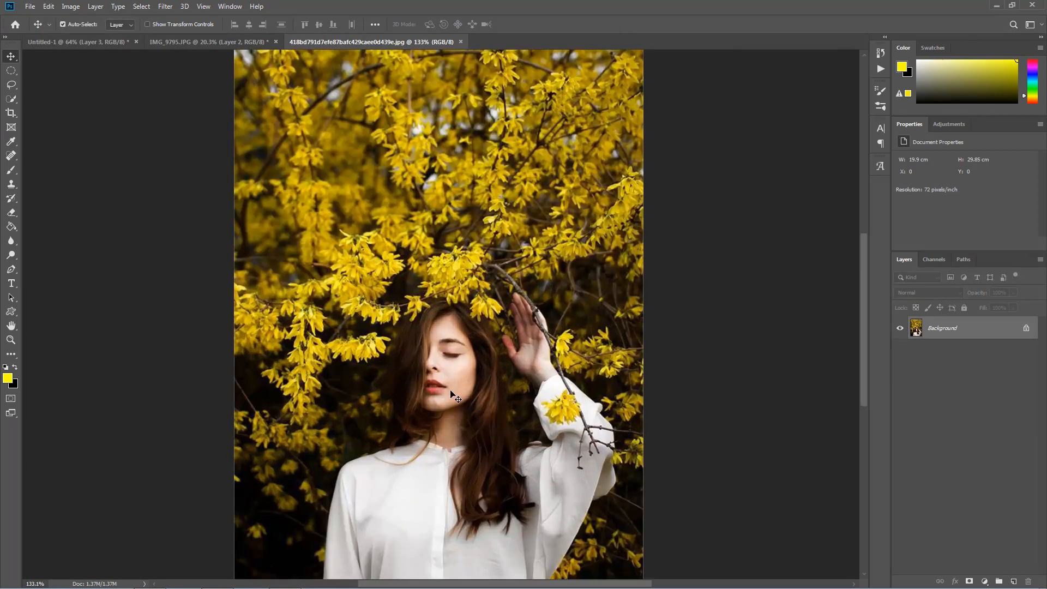
# Sample the woman's face with the Clone Stamp and paint a duplicate of her over the blossoms above.
pyautogui.click(11, 184)
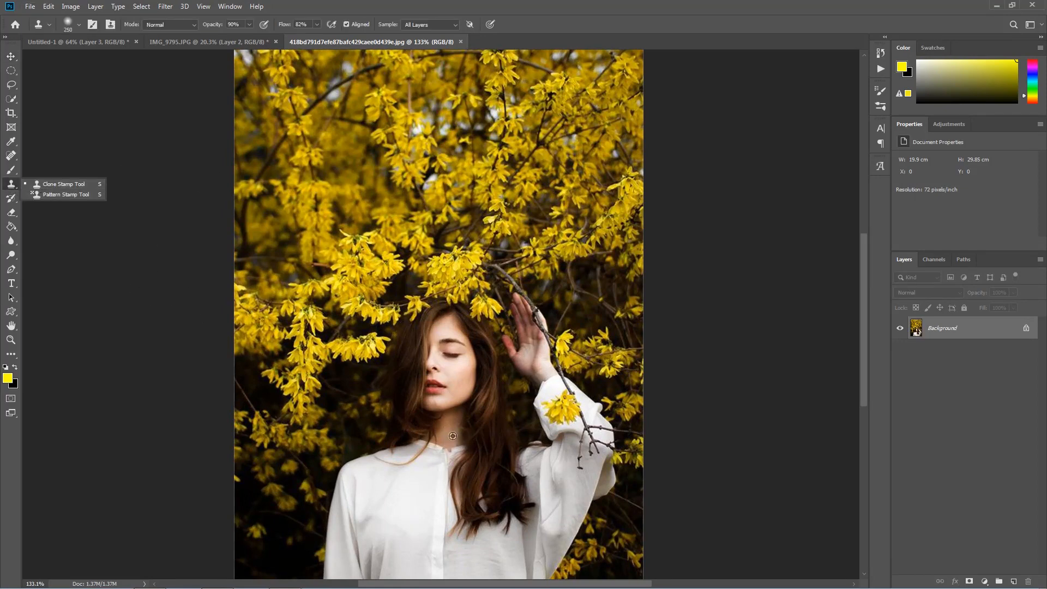
pyautogui.keyDown('alt'); pyautogui.click(445, 388); pyautogui.keyUp('alt')
pyautogui.moveTo(461, 136)
pyautogui.mouseDown()
pyautogui.moveTo(390, 117)
pyautogui.moveTo(496, 112)
pyautogui.moveTo(502, 123)
pyautogui.moveTo(434, 168)
pyautogui.moveTo(483, 154)
pyautogui.moveTo(430, 170)
pyautogui.moveTo(417, 195)
pyautogui.moveTo(457, 153)
pyautogui.moveTo(396, 154)
pyautogui.moveTo(465, 160)
pyautogui.moveTo(477, 93)
pyautogui.moveTo(452, 152)
pyautogui.moveTo(492, 150)
pyautogui.mouseUp()
pyautogui.moveTo(477, 229); pyautogui.dragTo(468, 191)
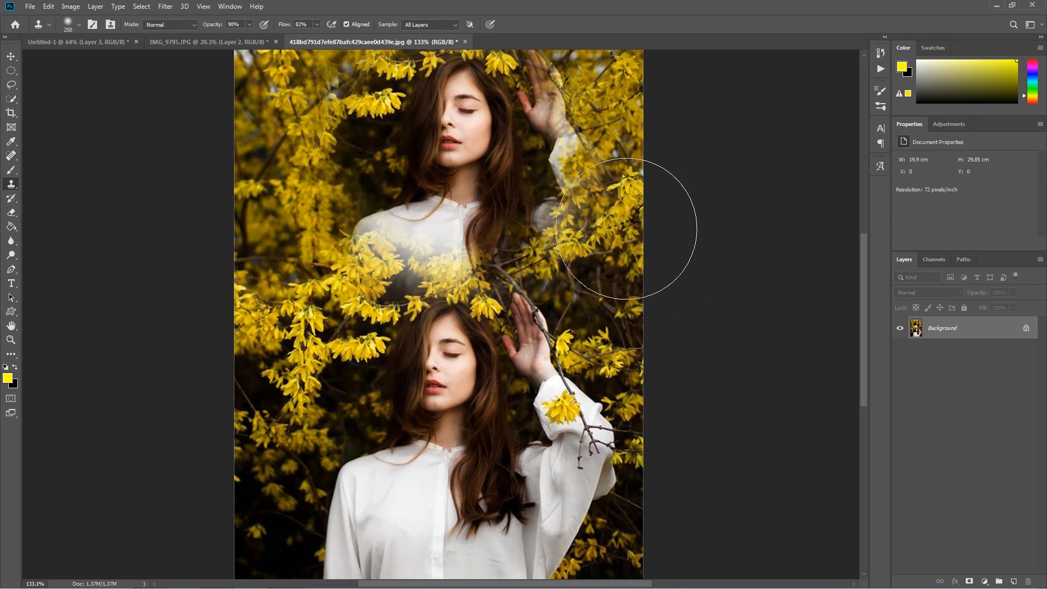
# Fill the duplicated woman's white blouse with the yellow foreground colour using the Paint Bucket.
pyautogui.click(10, 228)
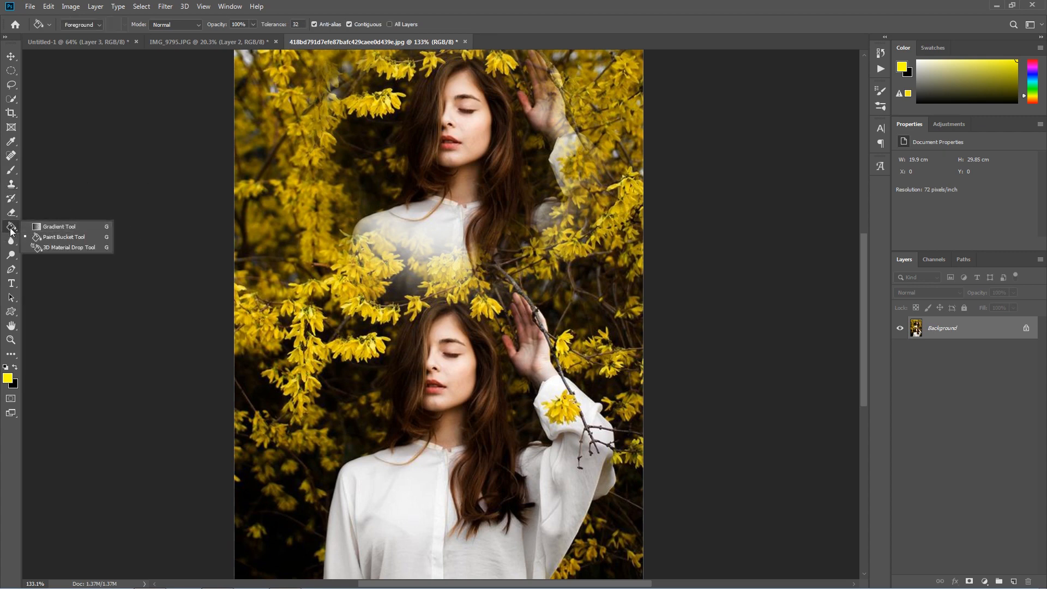
pyautogui.click(63, 225)
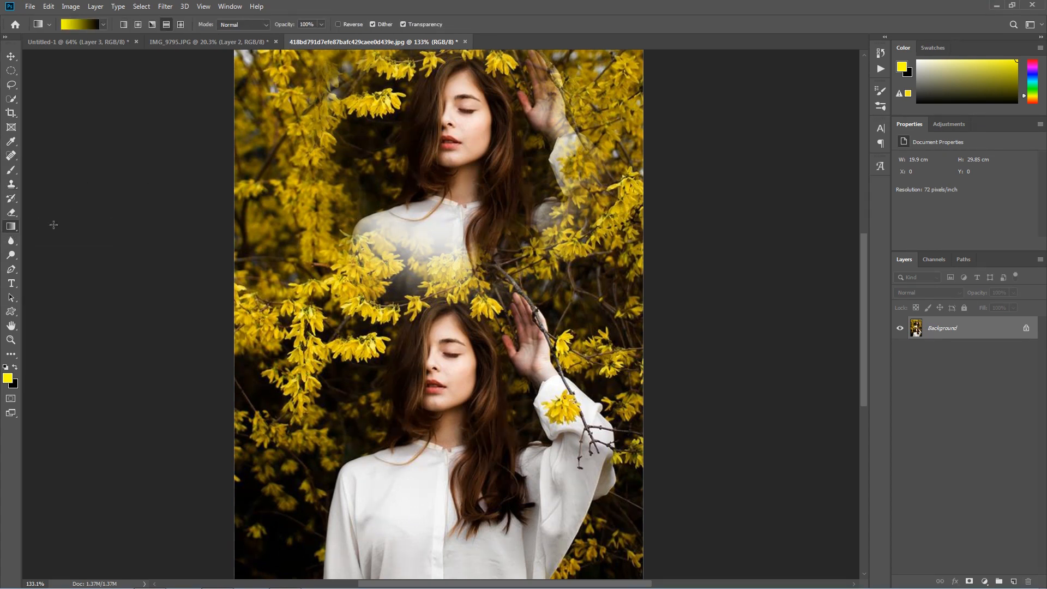
pyautogui.click(13, 230)
pyautogui.click(49, 236)
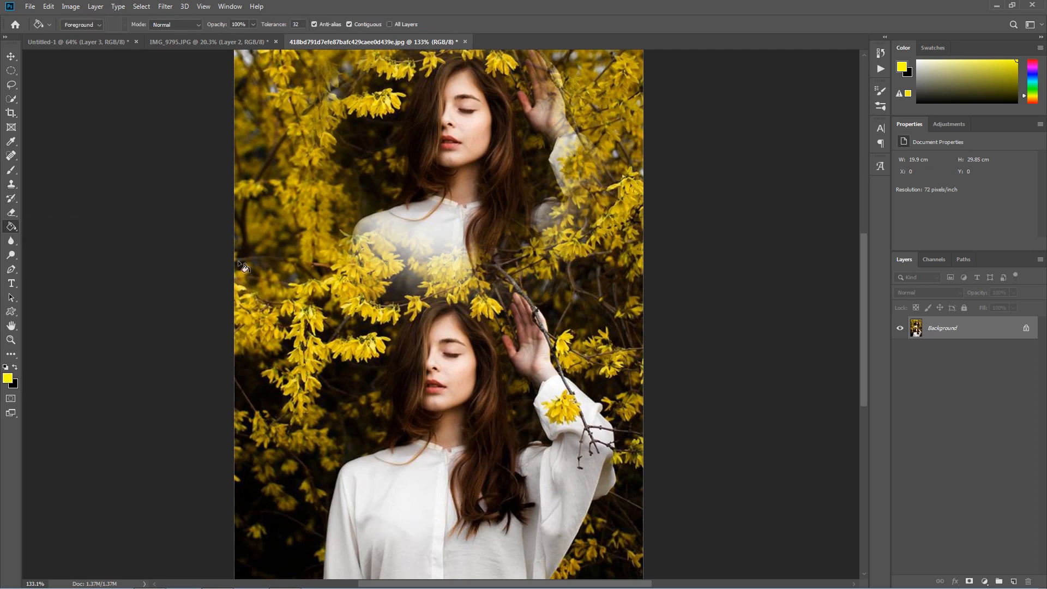
pyautogui.click(432, 233)
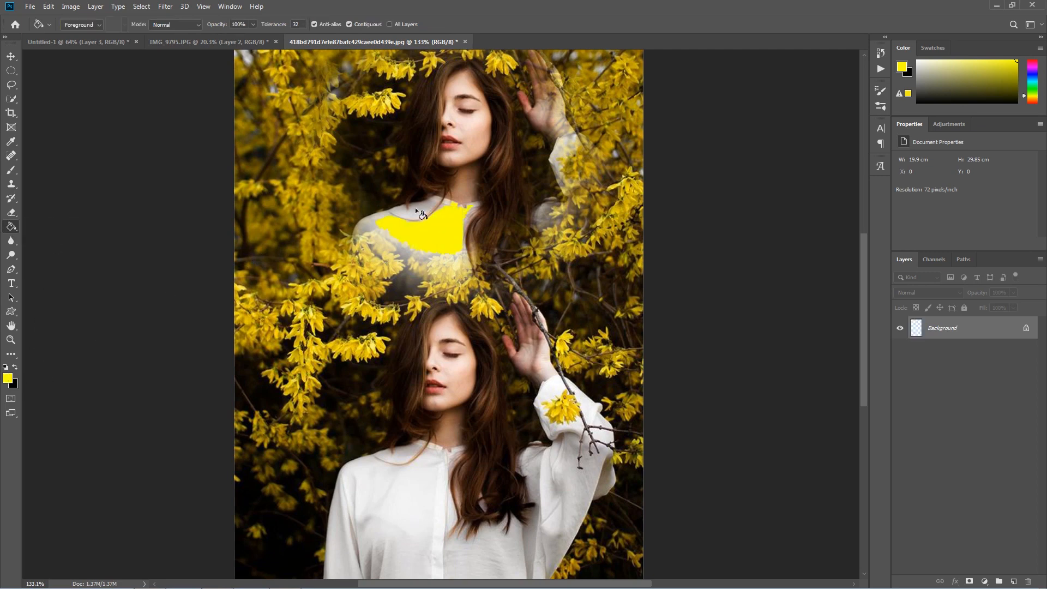
pyautogui.click(420, 222)
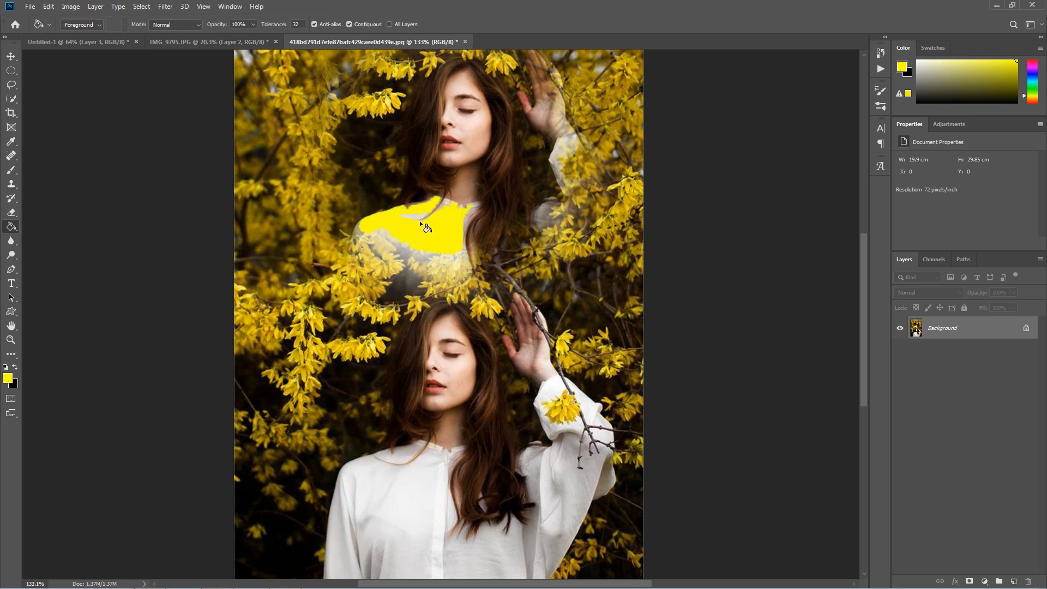
# Create a yellow-filled ellipse about 6.8 by 7.7 cm on a new layer beside the duplicated woman, and deselect it.
pyautogui.click(11, 71)
pyautogui.moveTo(254, 87)
pyautogui.mouseDown()
pyautogui.moveTo(380, 217)
pyautogui.moveTo(394, 245)
pyautogui.mouseUp()
pyautogui.press('g')
pyautogui.click(1013, 581)
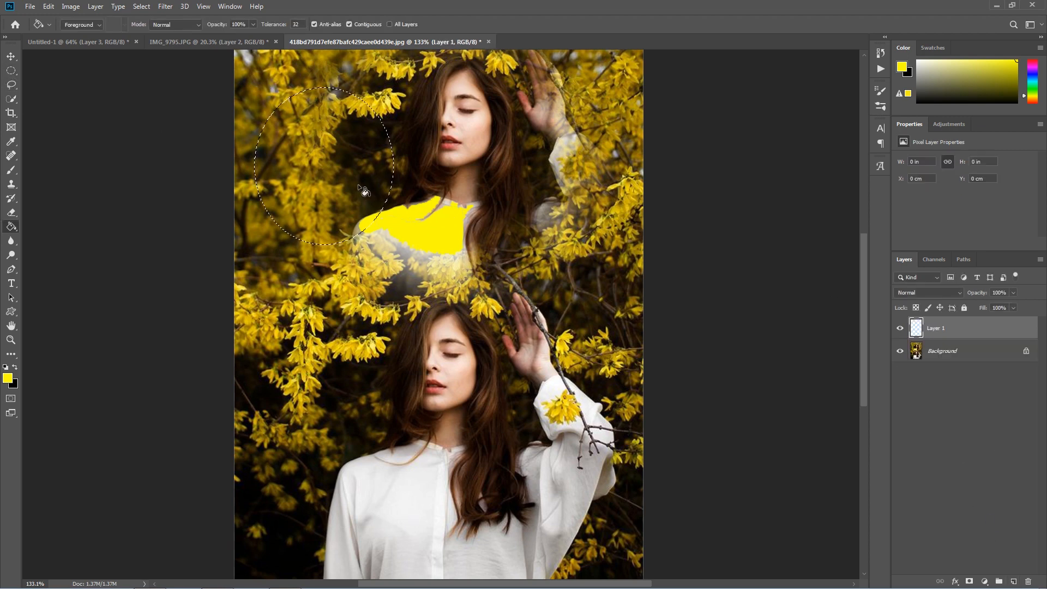
pyautogui.hotkey('alt', 'BackSpace')
pyautogui.hotkey('ctrl', 'd')
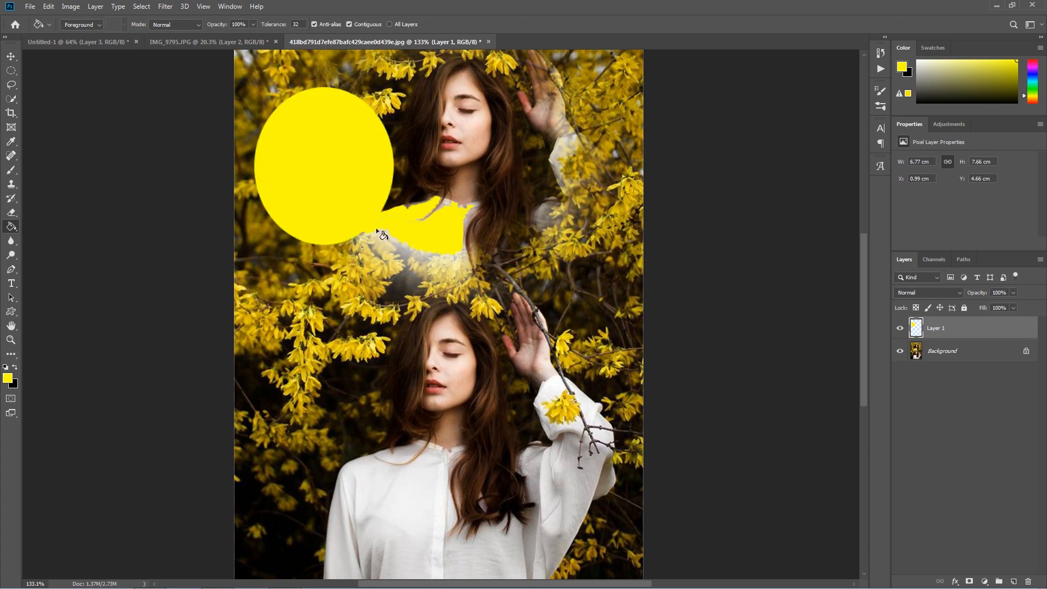
pyautogui.press('v')
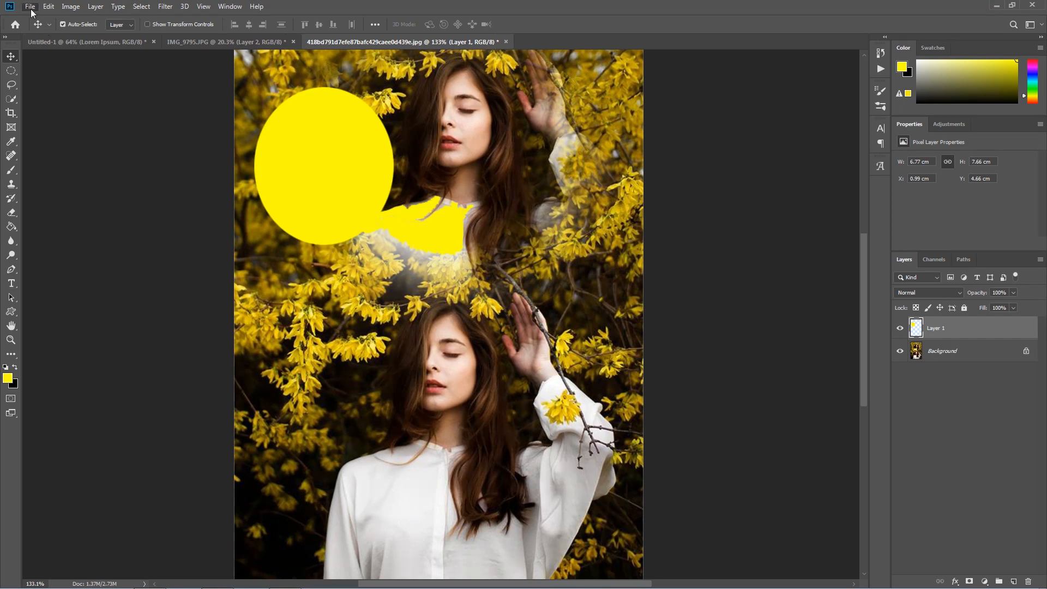
pyautogui.click(30, 6)
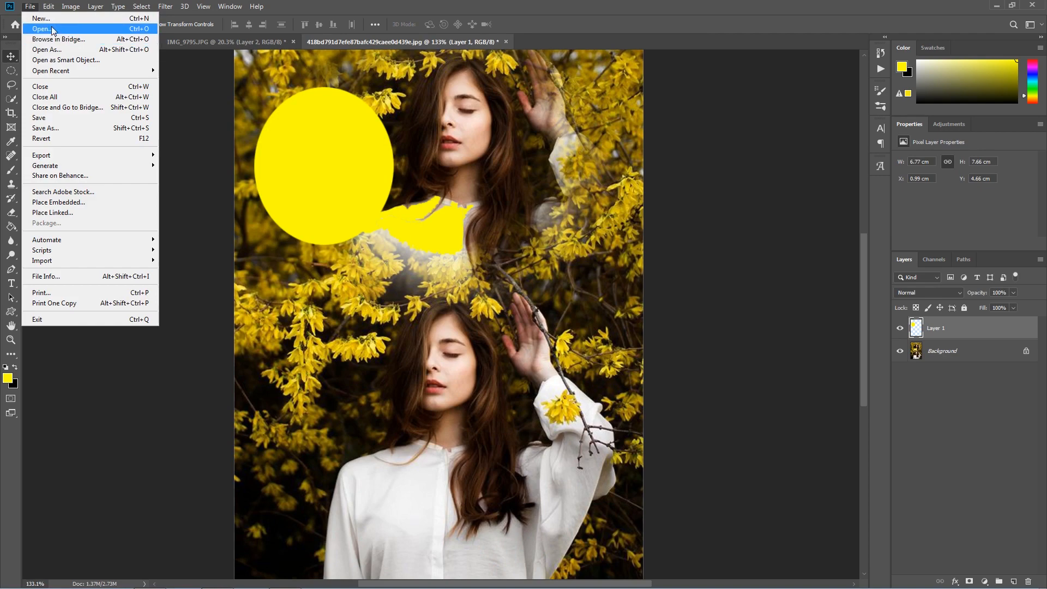
pyautogui.click(53, 29)
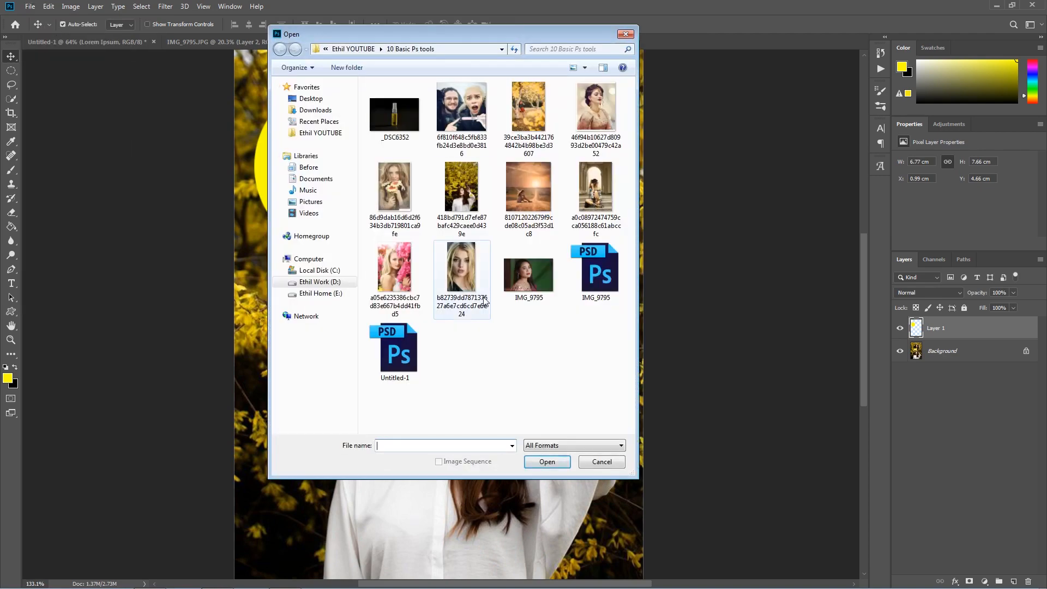
pyautogui.click(532, 118)
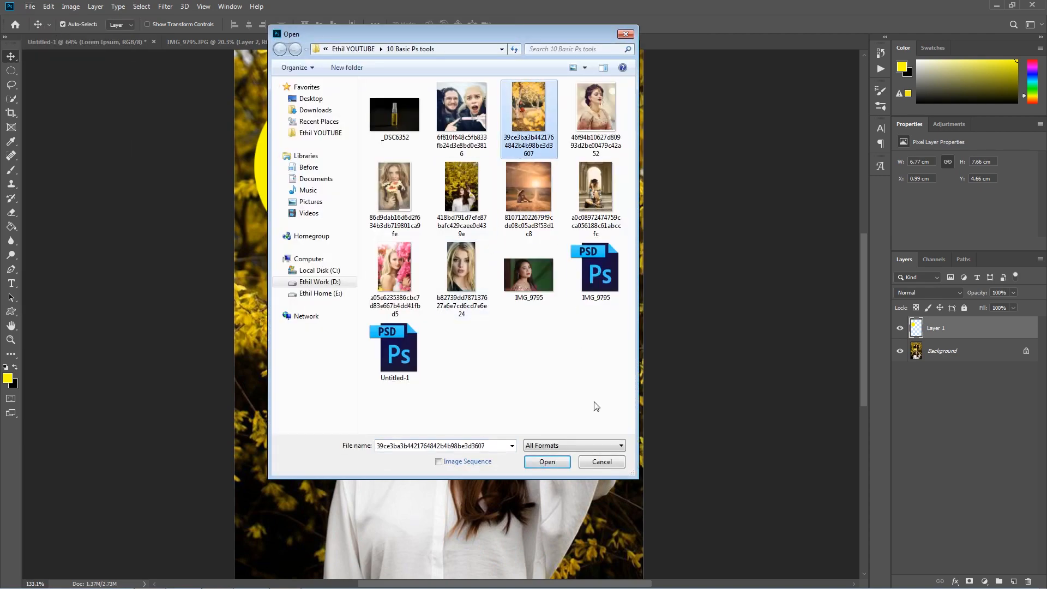
pyautogui.click(546, 461)
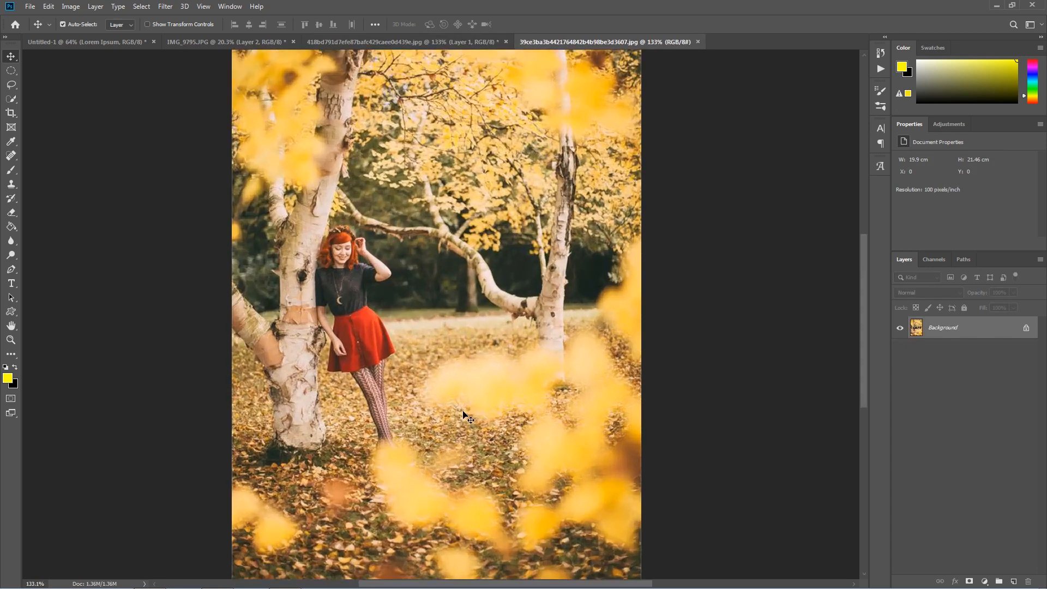
pyautogui.hotkey('ctrl', '0')
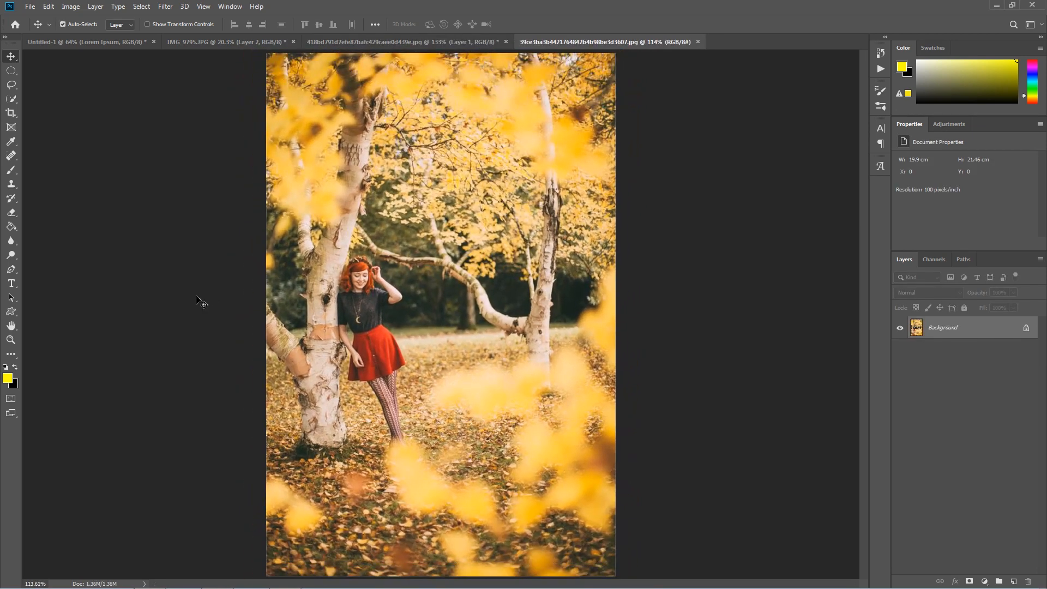
# Add white horizontal text reading "HAPPY NEW" and "YEAR 2019" on two lines near the photo's lower edge.
pyautogui.click(11, 283)
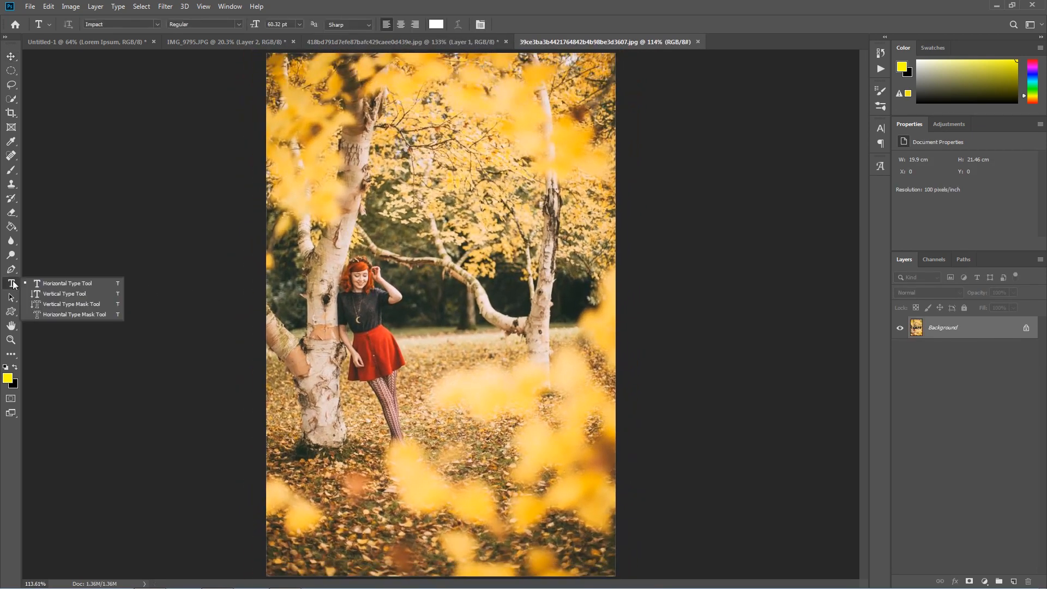
pyautogui.click(63, 288)
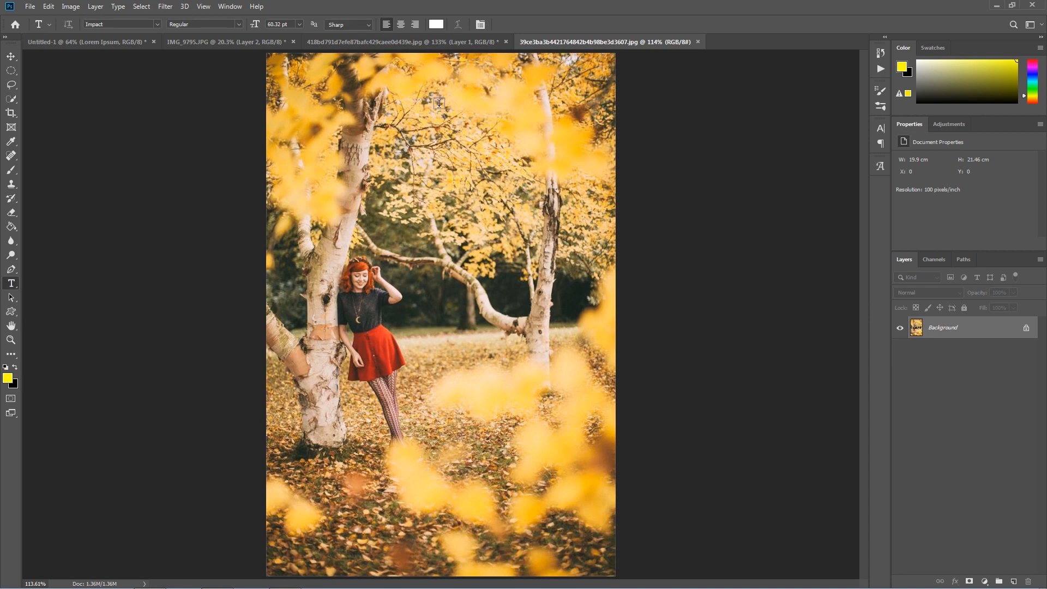
pyautogui.click(308, 524)
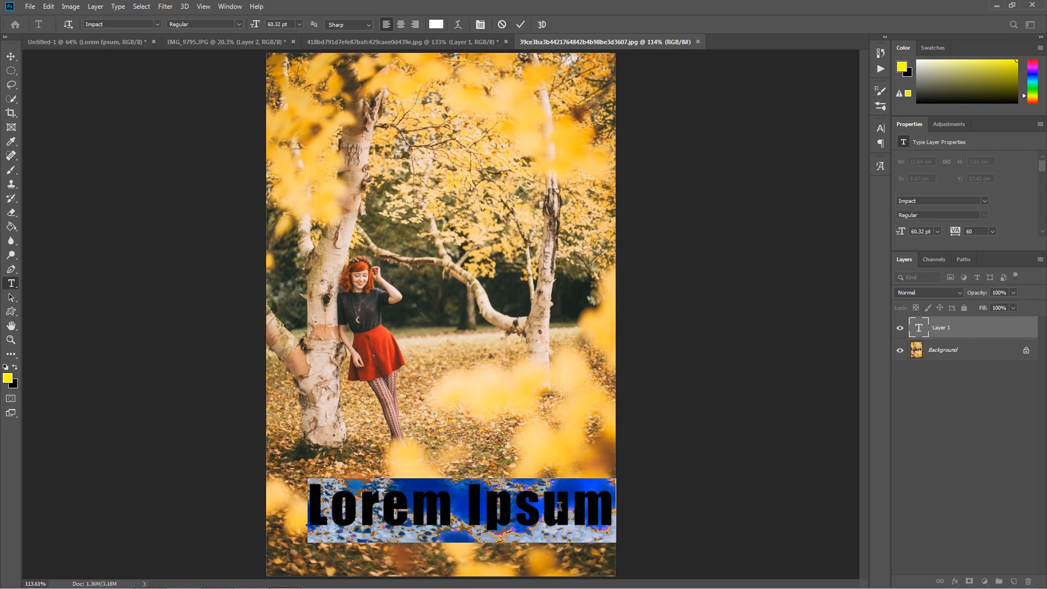
pyautogui.write('H')
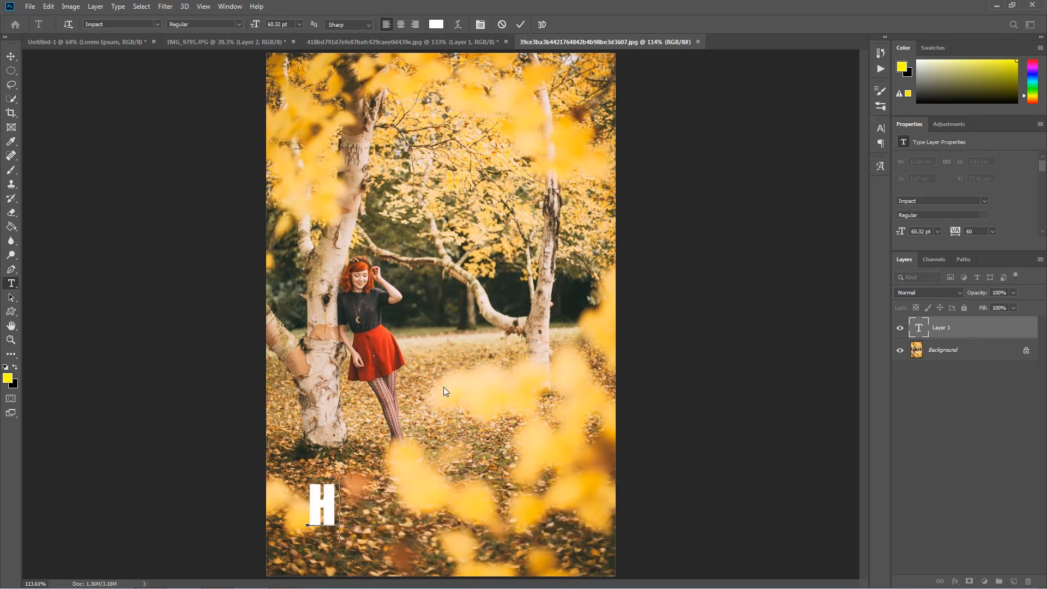
pyautogui.write('APP')
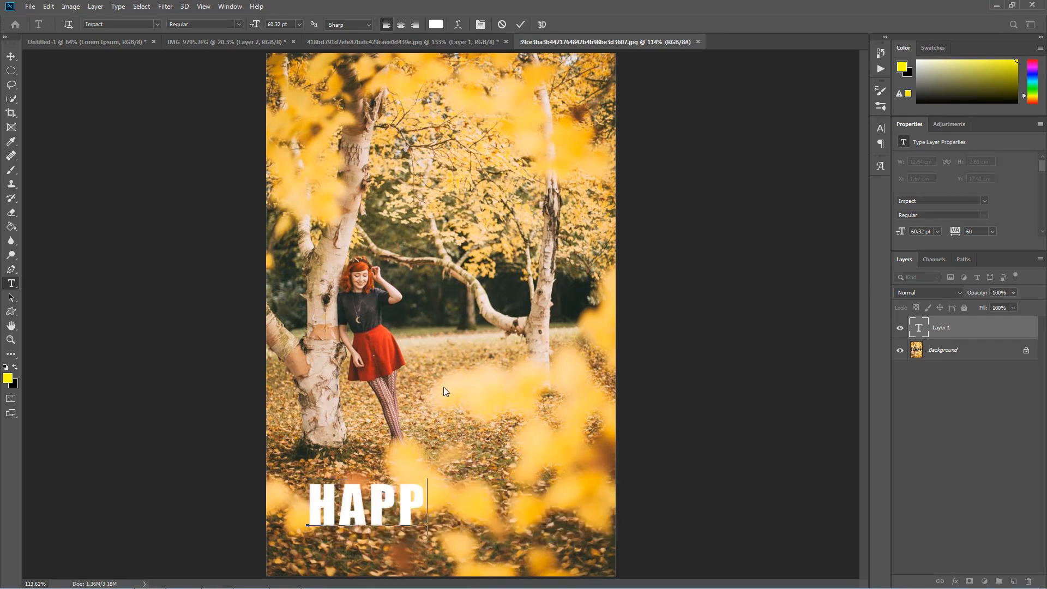
pyautogui.write('Y NEW')
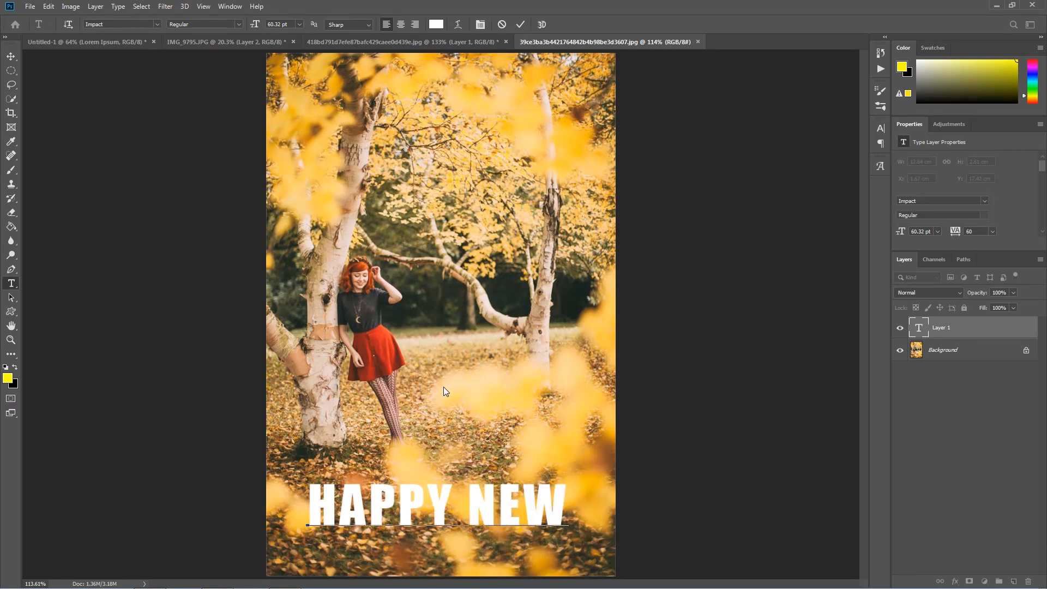
pyautogui.press('Return')
pyautogui.write('YEAR ')
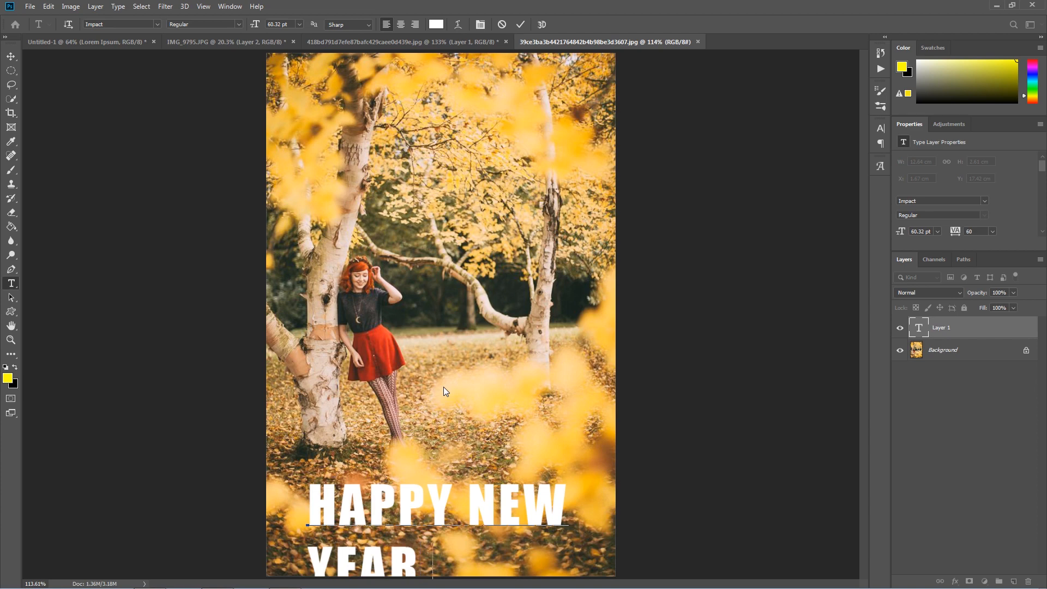
pyautogui.write('2019')
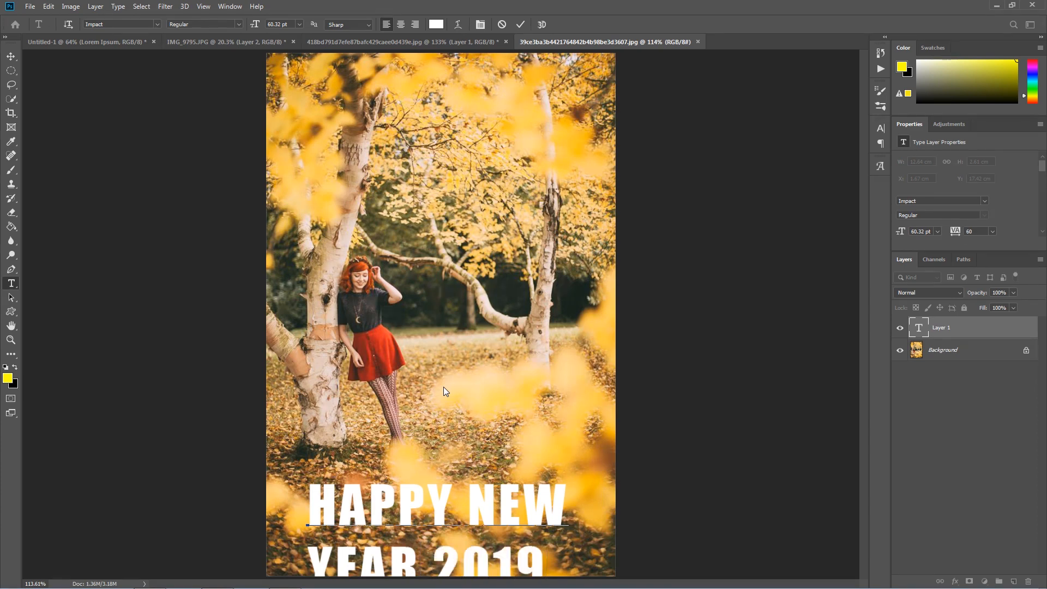
# Move the two-line text up to about X 1.49 cm, Y 15.74 cm so both lines fit inside the photo.
pyautogui.click(11, 57)
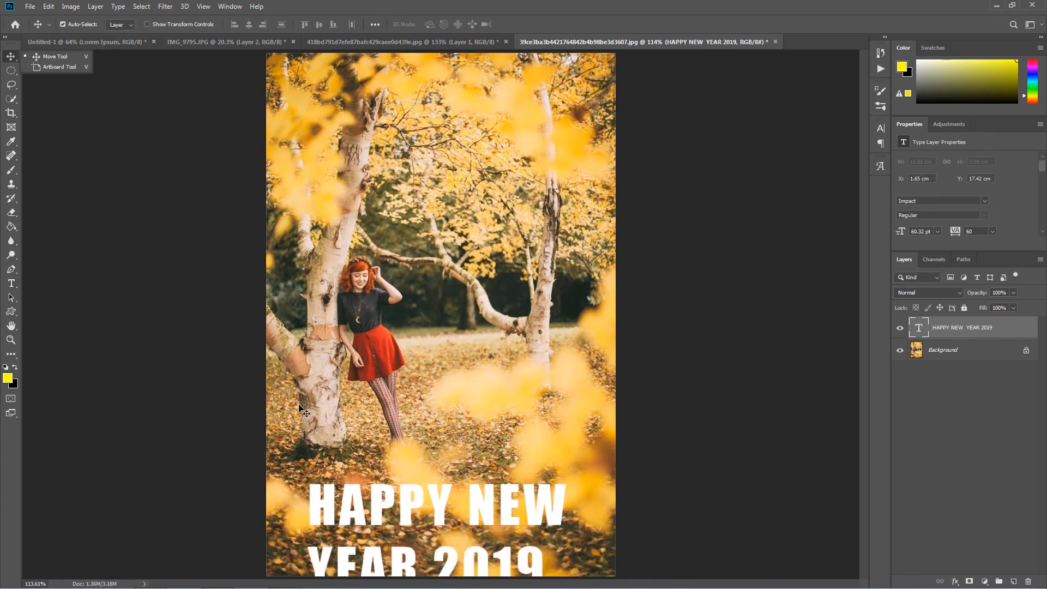
pyautogui.moveTo(379, 510); pyautogui.dragTo(377, 461)
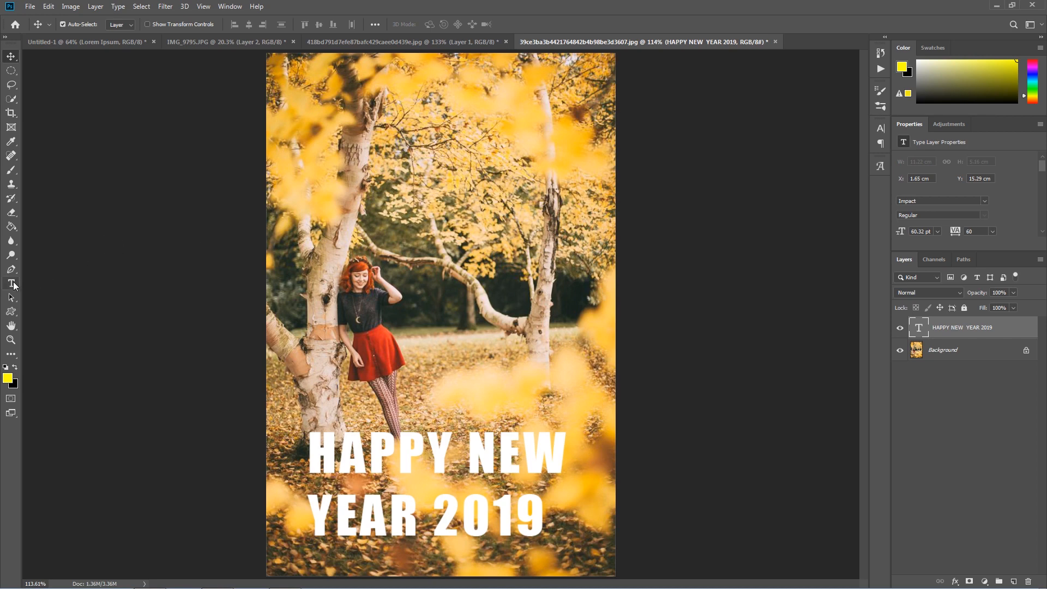
pyautogui.moveTo(360, 463); pyautogui.dragTo(356, 473)
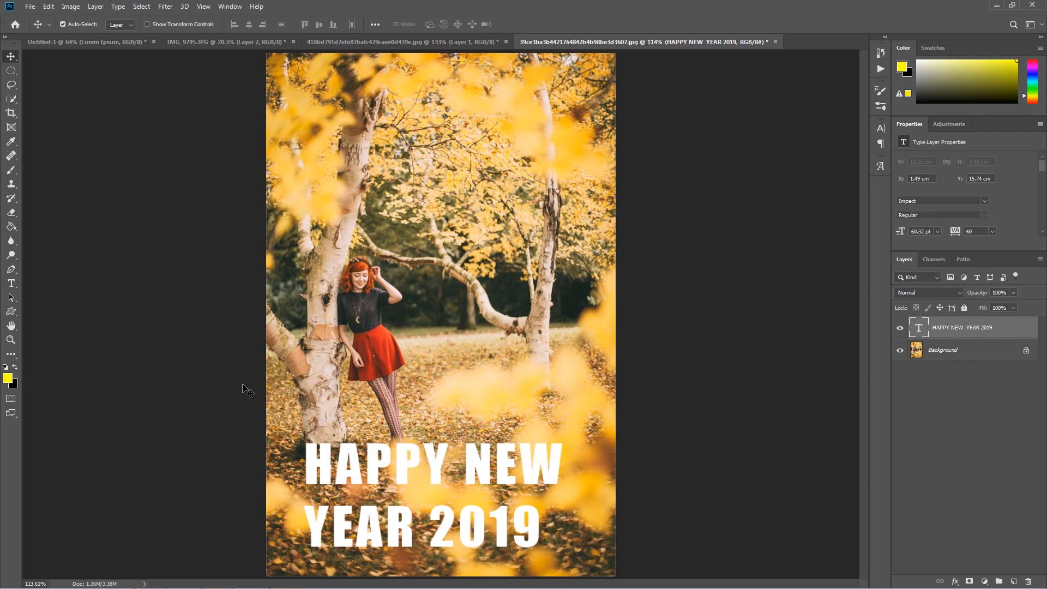
# Add vertical text reading "HAPPY NEW YEAR 2019" down the right side of the photo with the Vertical Type tool.
pyautogui.click(11, 283)
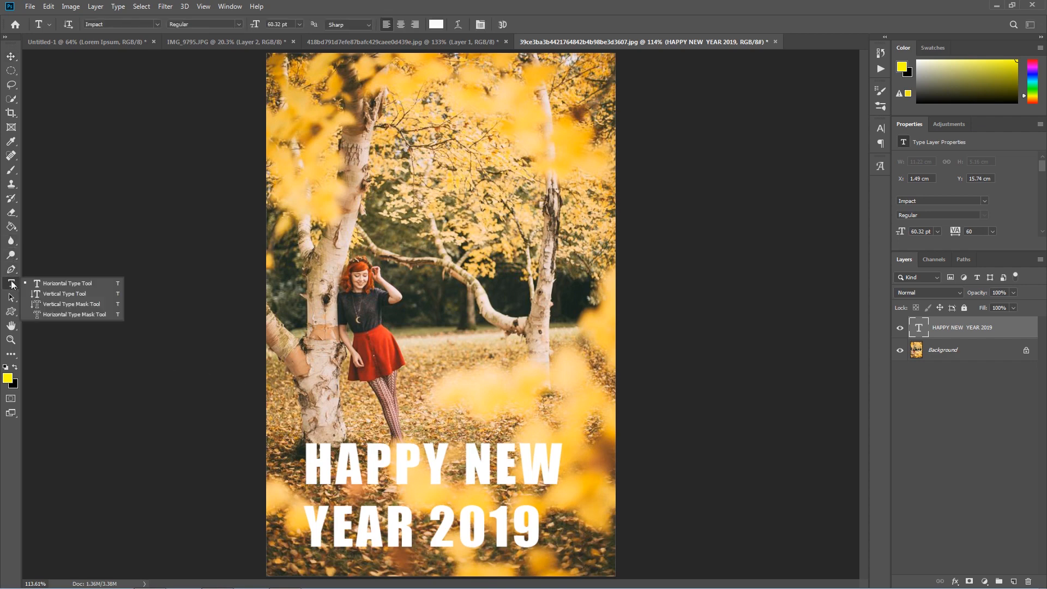
pyautogui.click(66, 295)
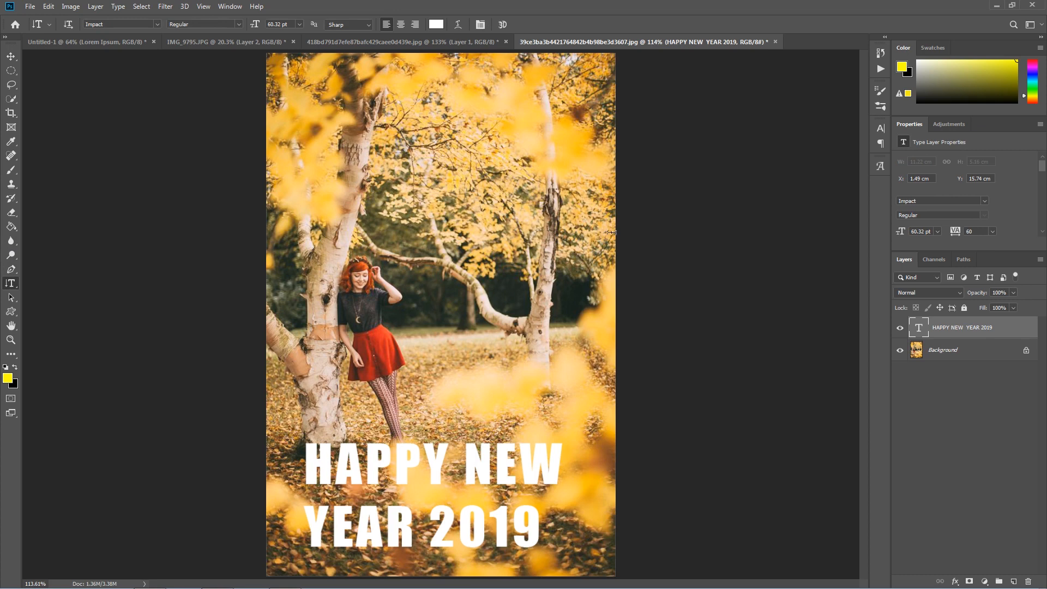
pyautogui.click(540, 91)
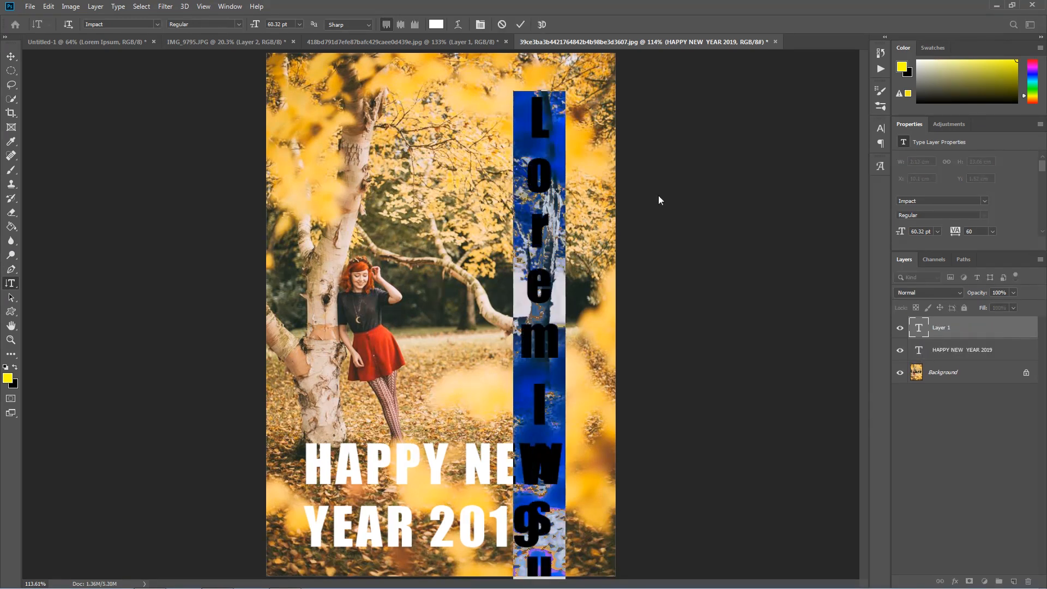
pyautogui.write('H')
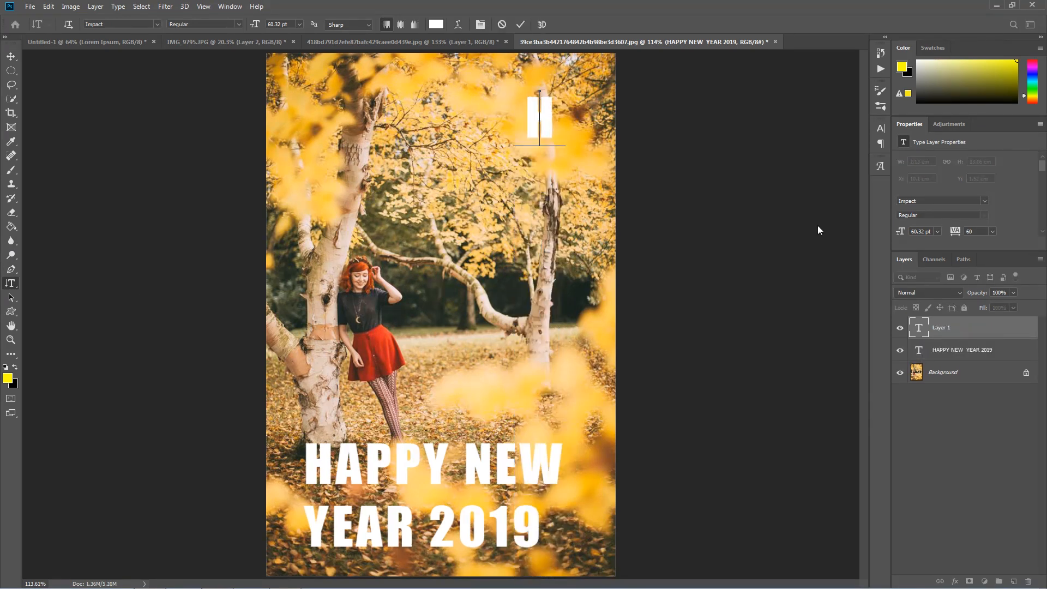
pyautogui.write('APPY NEW')
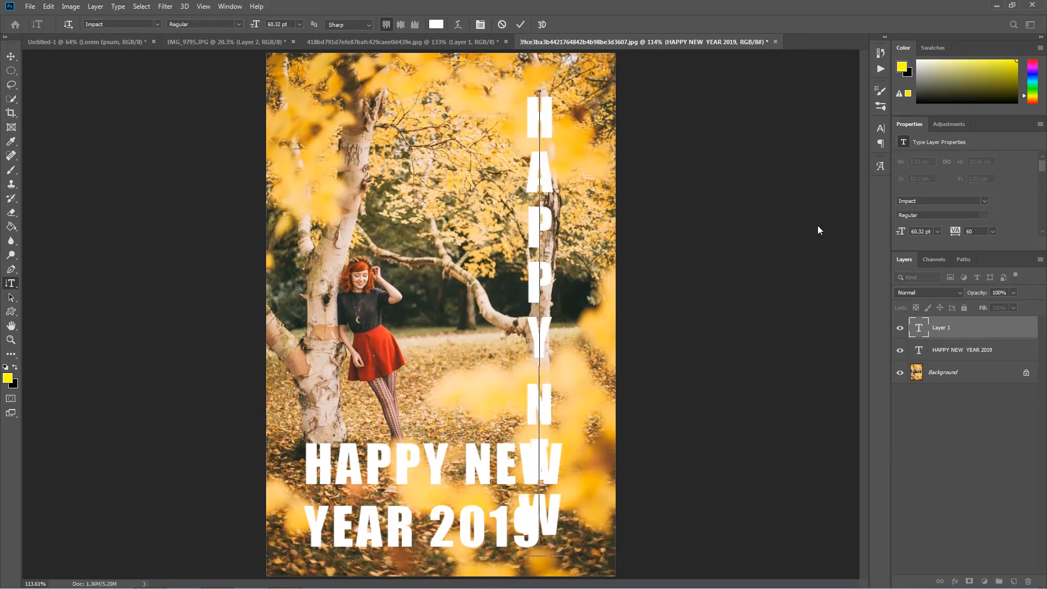
pyautogui.write(' Y')
pyautogui.click(958, 329)
# Scale the vertical text down to about 28.15 pt and place it along the photo's right edge.
pyautogui.hotkey('ctrl', 't')
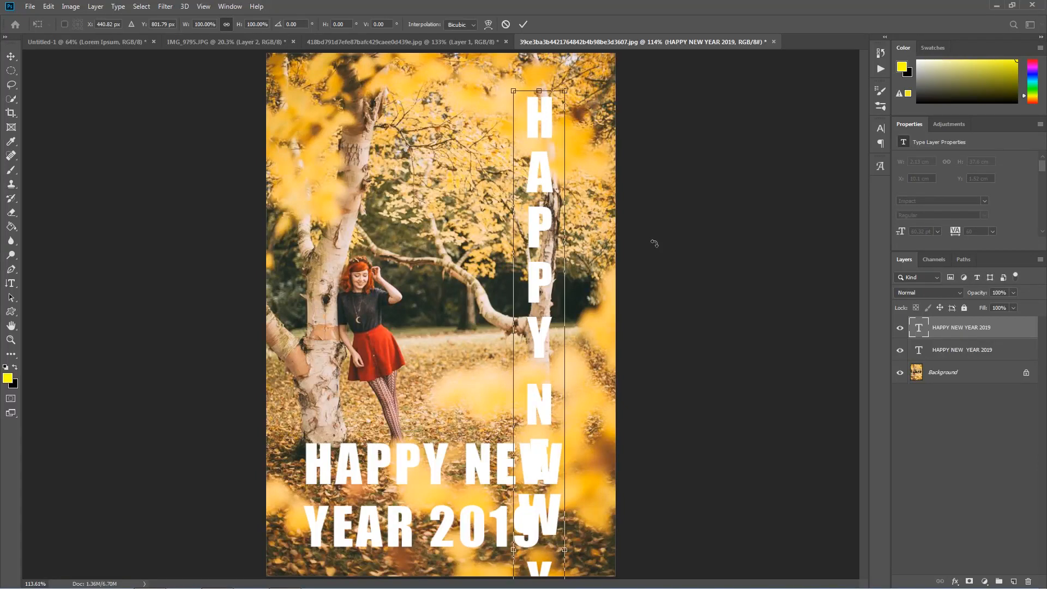
pyautogui.moveTo(564, 91); pyautogui.dragTo(588, 116)
pyautogui.press('Return')
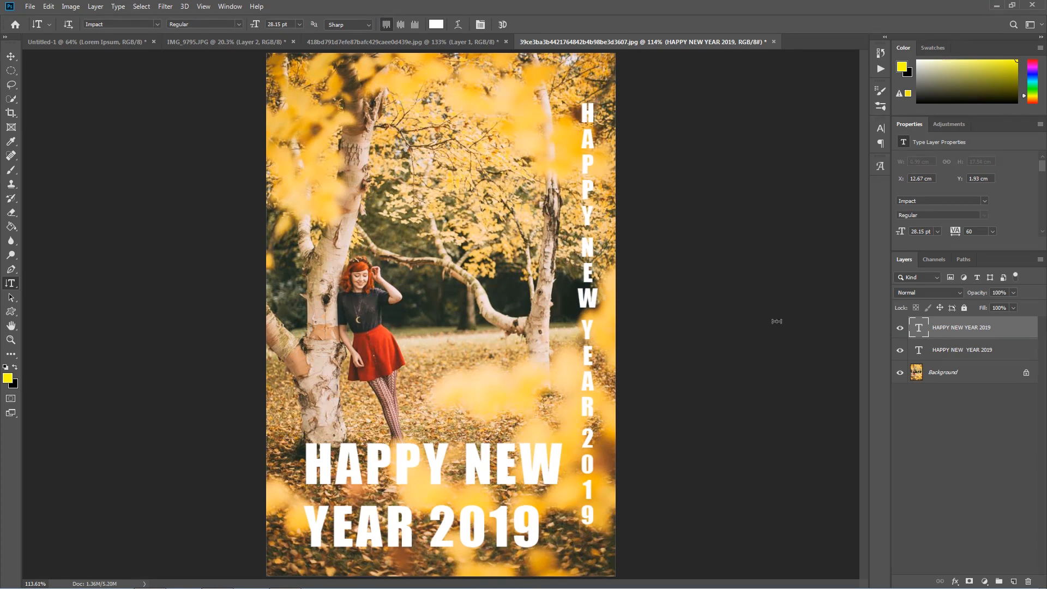
# Recolour the whole vertical text blue (#0018ff).
pyautogui.doubleClick(918, 329)
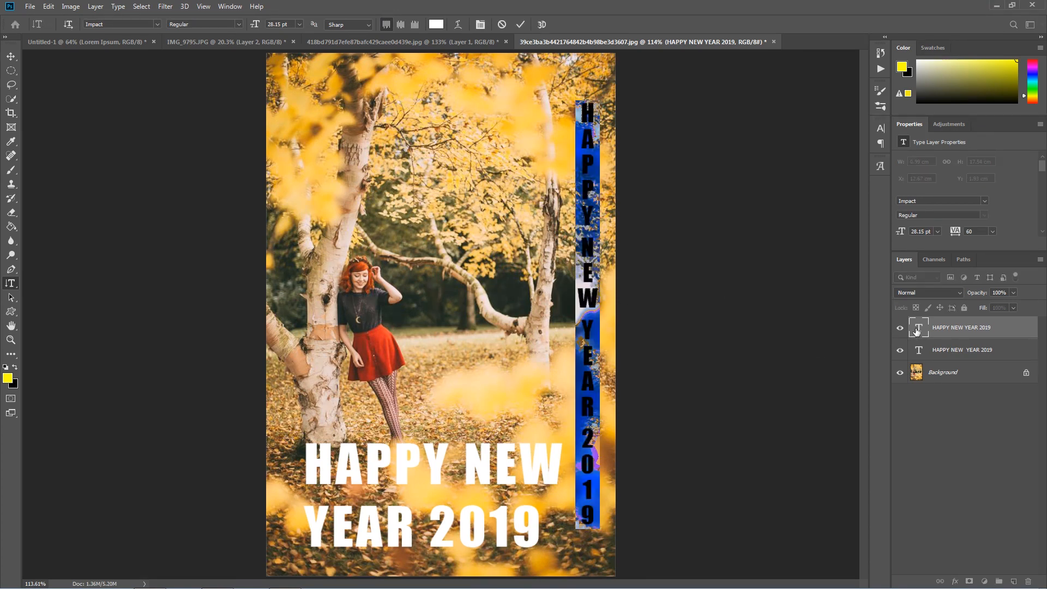
pyautogui.click(437, 25)
pyautogui.click(626, 162)
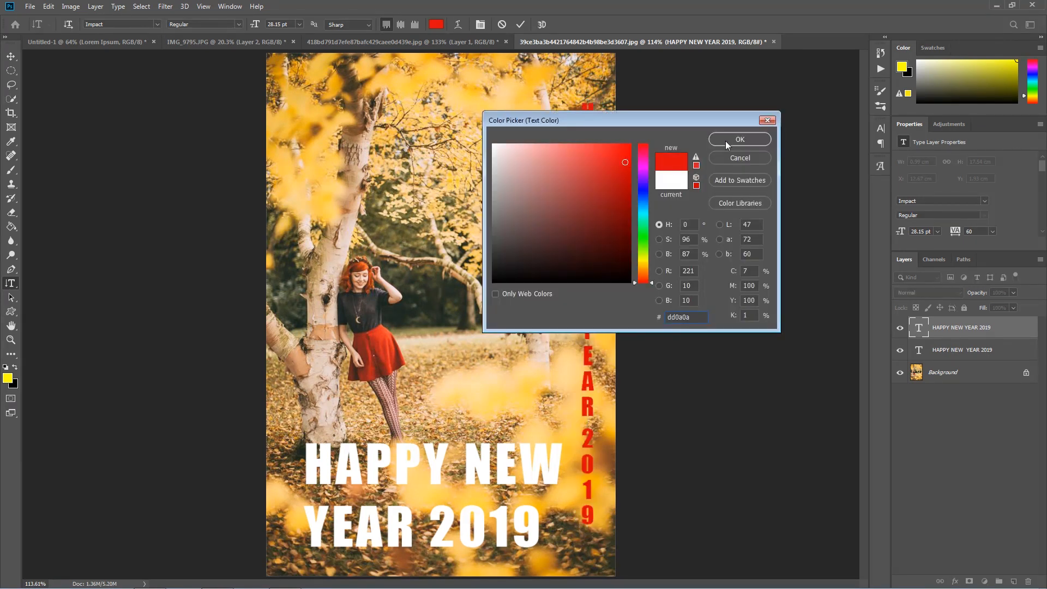
pyautogui.click(645, 192)
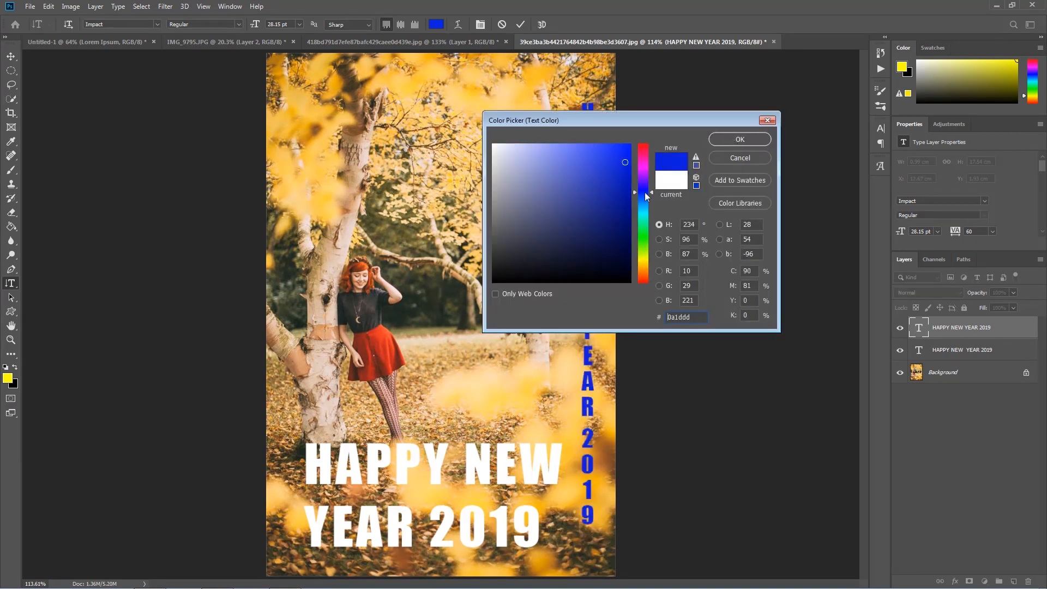
pyautogui.click(721, 141)
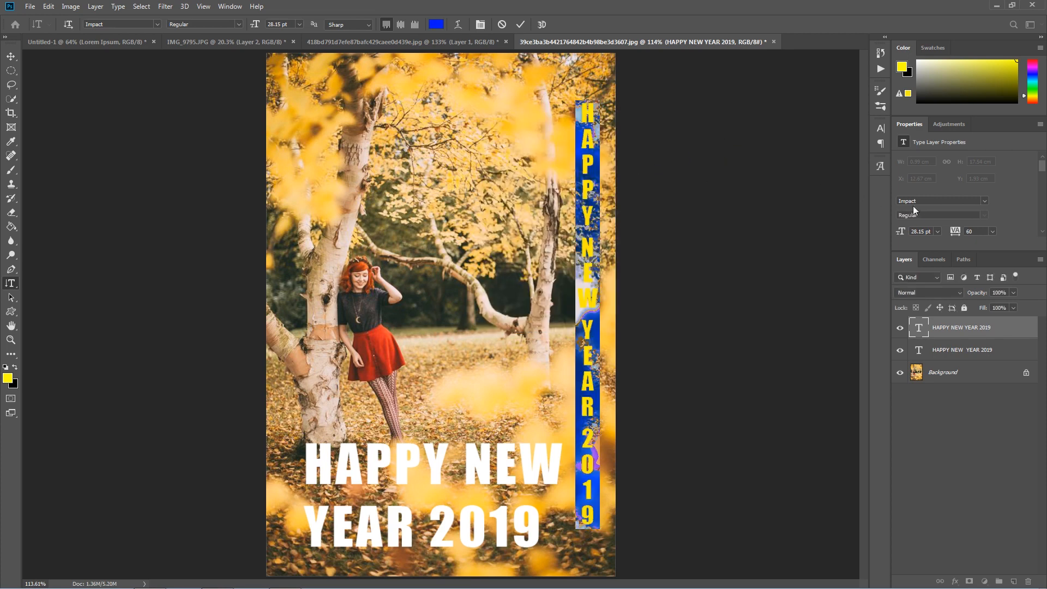
# Set the vertical text's colour to green (#00ff00) through the character settings and commit the edit.
pyautogui.click(880, 127)
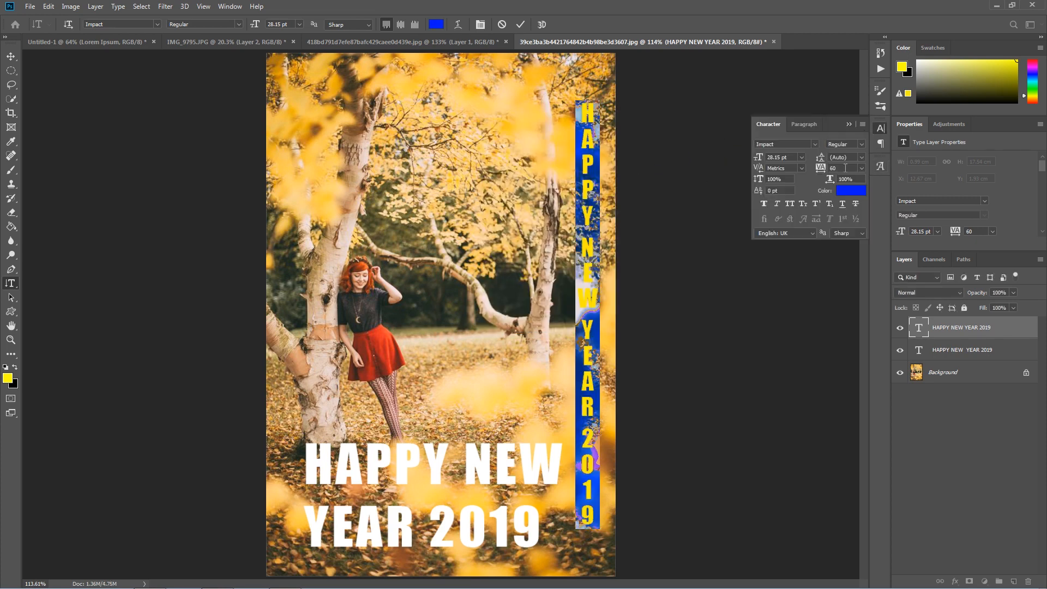
pyautogui.click(850, 191)
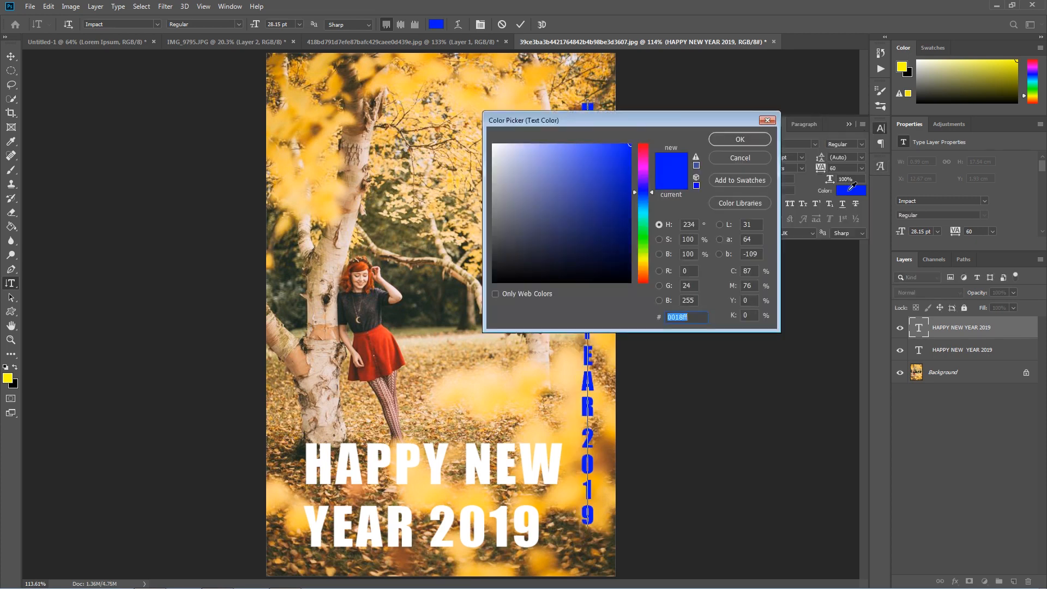
pyautogui.click(643, 259)
pyautogui.click(644, 237)
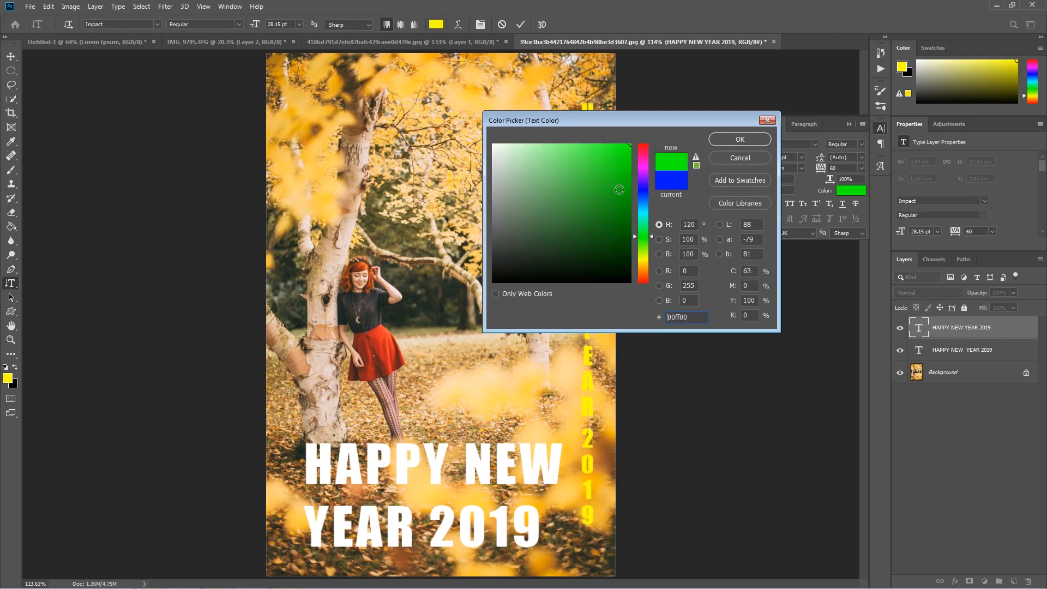
pyautogui.click(734, 138)
pyautogui.click(958, 334)
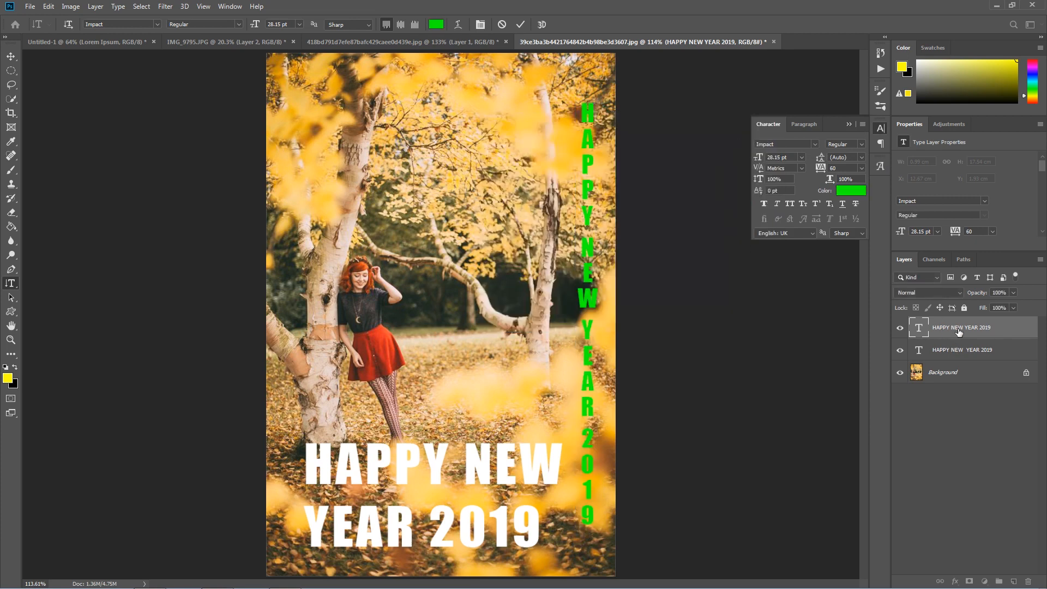
# Recolour the whole horizontal "HAPPY NEW YEAR 2019" text red and commit the edit.
pyautogui.click(953, 352)
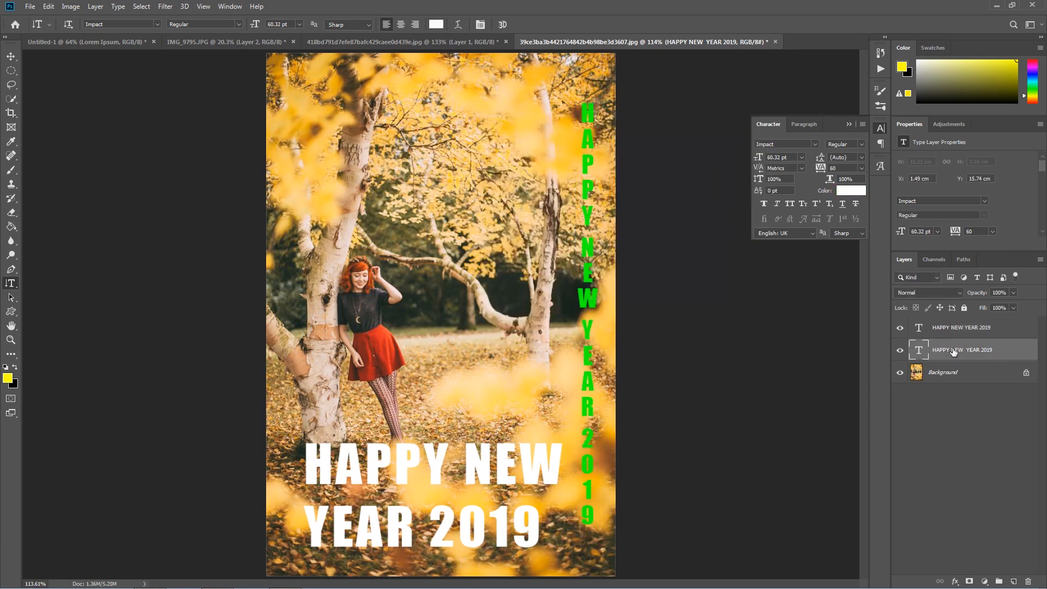
pyautogui.doubleClick(921, 351)
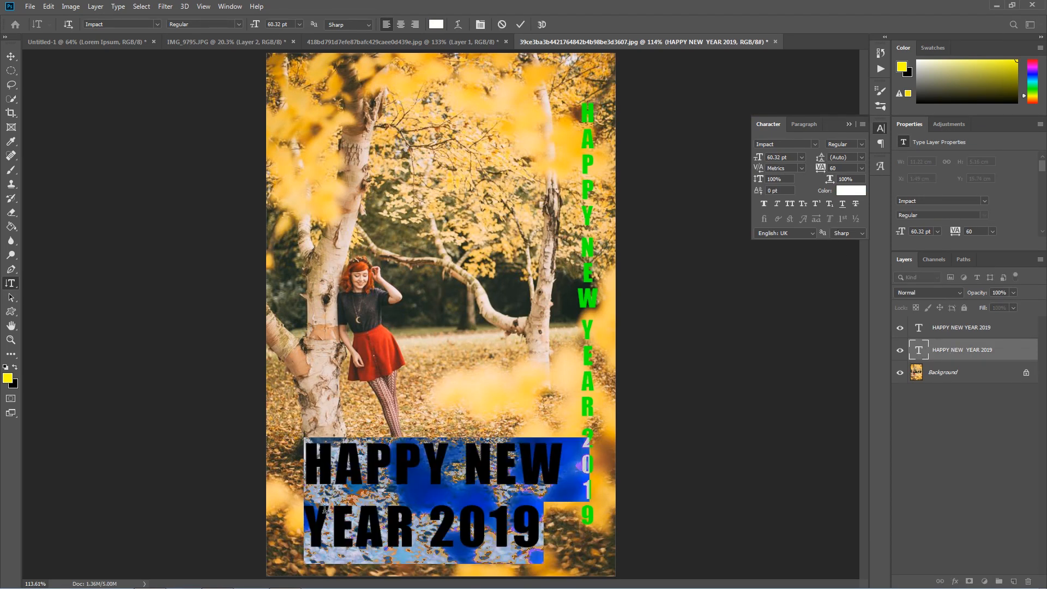
pyautogui.click(844, 193)
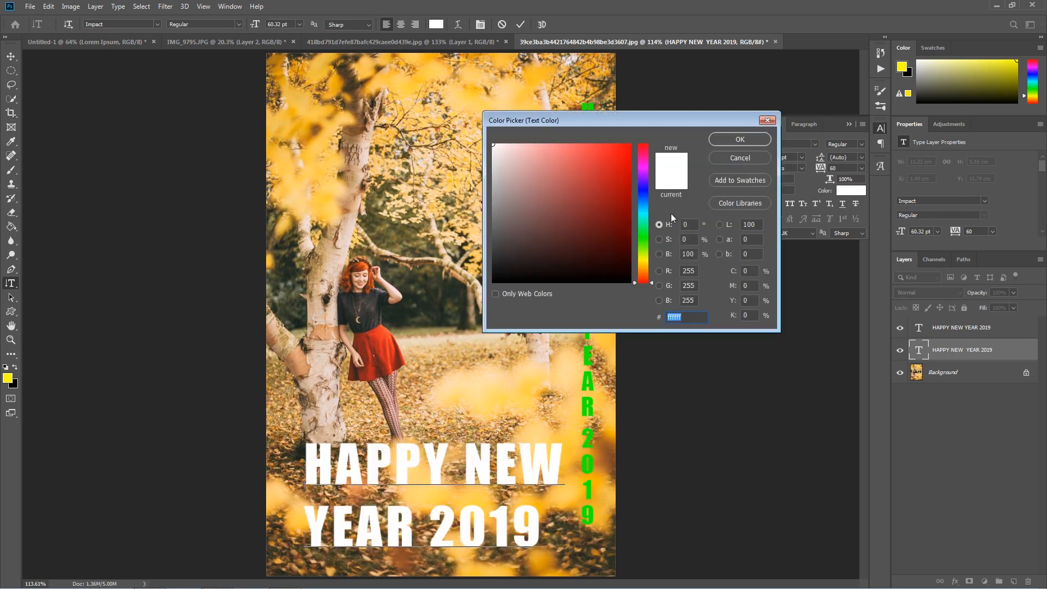
pyautogui.click(619, 176)
pyautogui.click(721, 140)
pyautogui.click(958, 349)
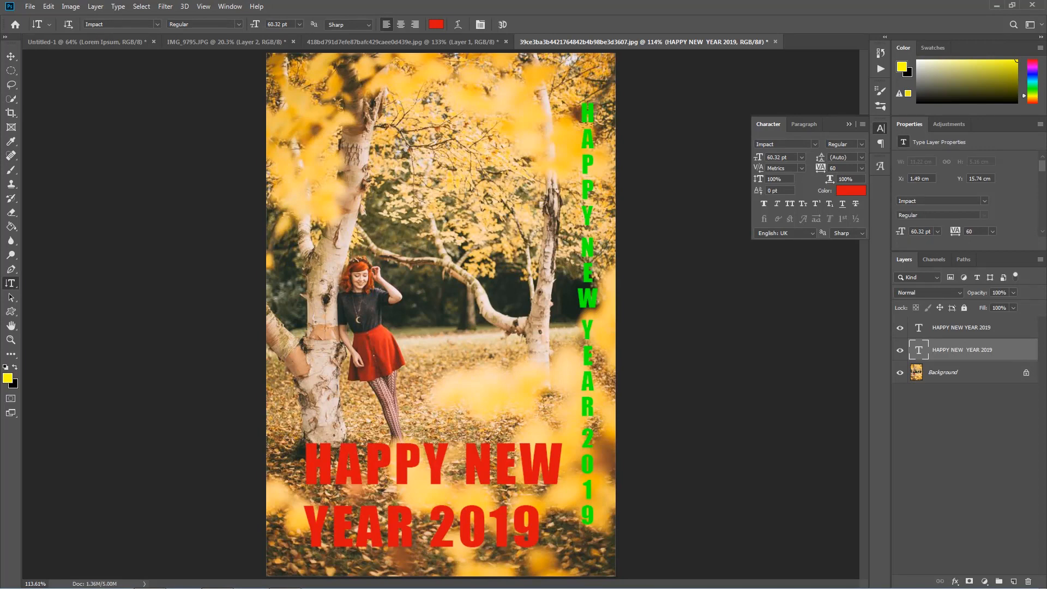
# Move the green vertical text to the photo's left edge and shift the red horizontal text toward the lower-right corner.
pyautogui.click(11, 57)
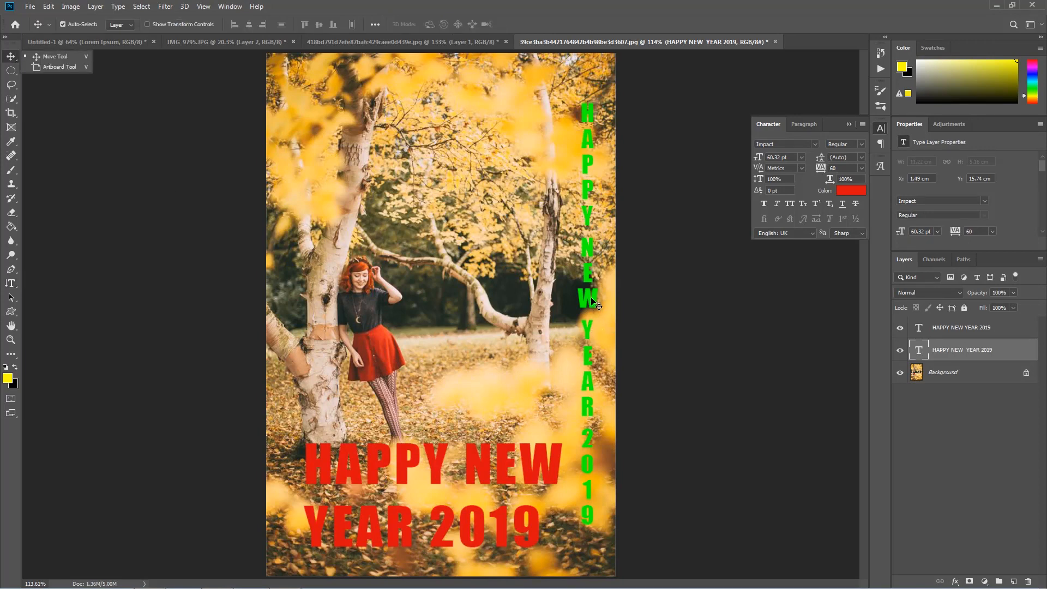
pyautogui.moveTo(593, 301); pyautogui.dragTo(300, 330)
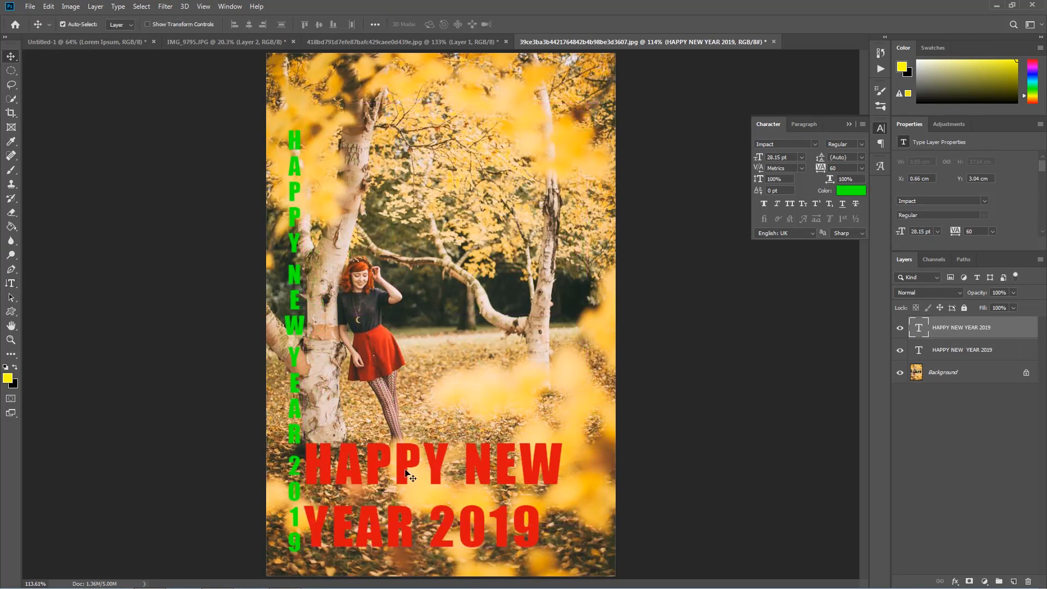
pyautogui.moveTo(406, 474); pyautogui.dragTo(449, 476)
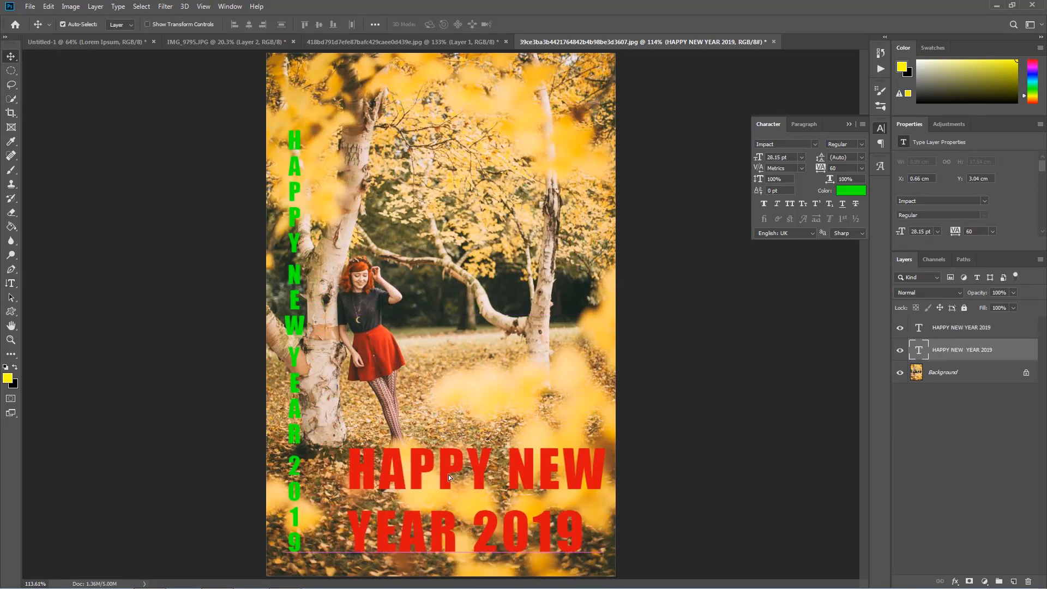
pyautogui.click(298, 439)
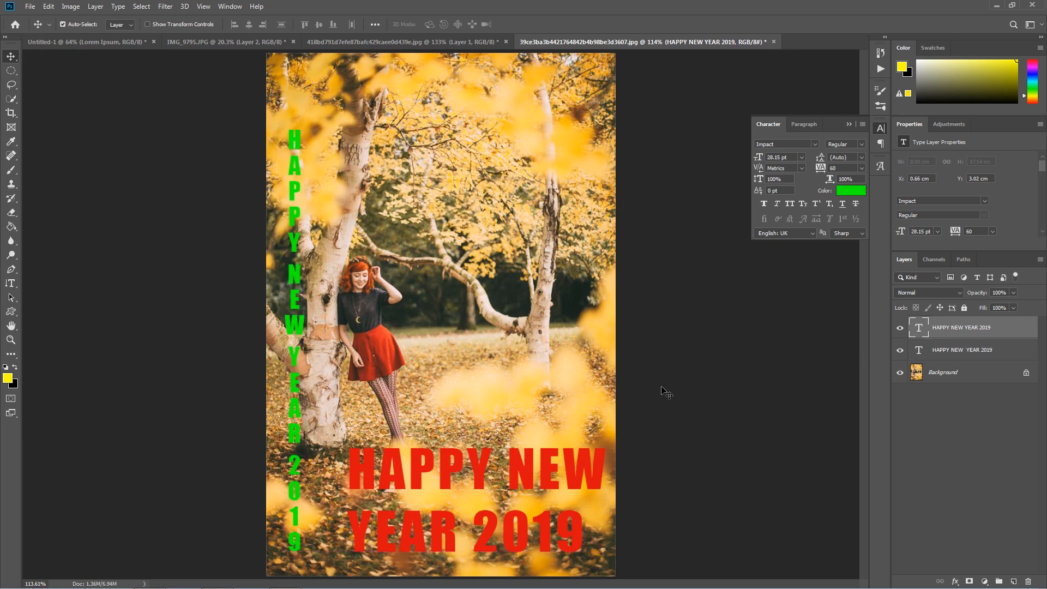
# Collapse the character settings and reposition the red horizontal text near the photo's bottom at about X 2.23 cm, Y 15.84 cm.
pyautogui.click(849, 123)
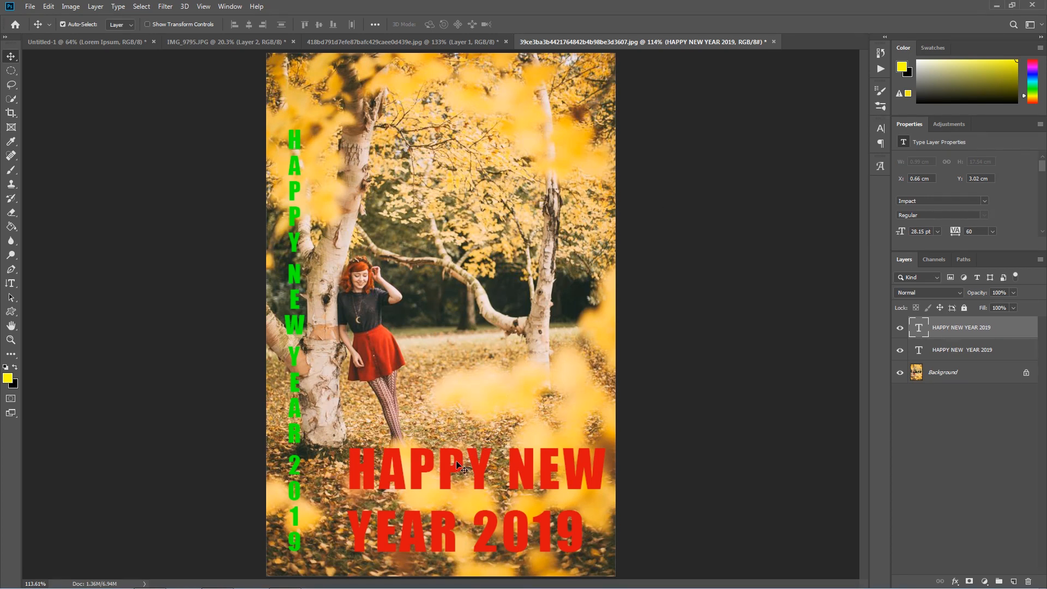
pyautogui.moveTo(456, 463); pyautogui.dragTo(420, 436)
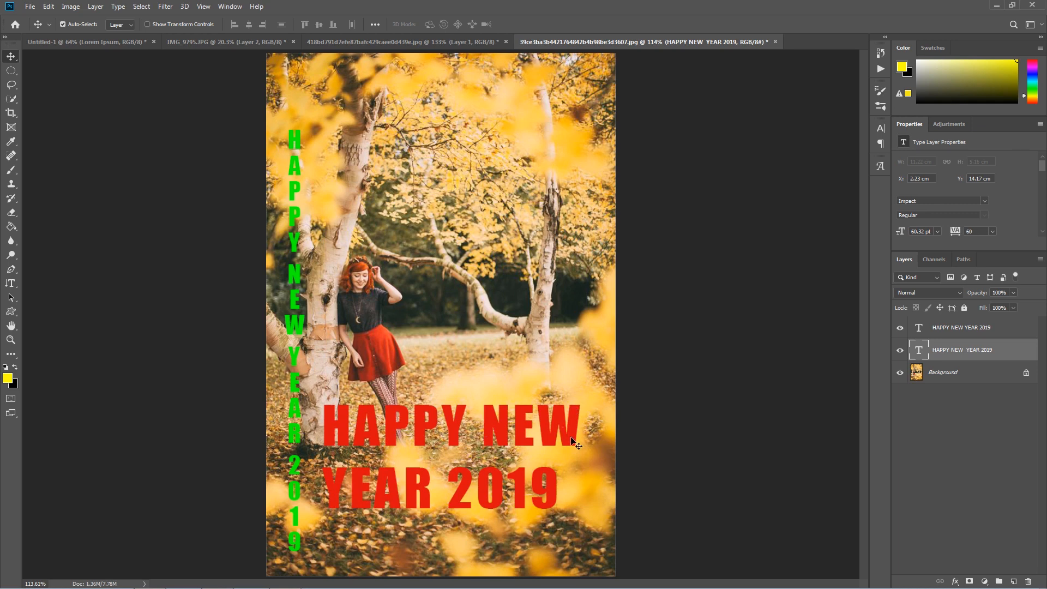
pyautogui.moveTo(562, 427); pyautogui.dragTo(571, 476)
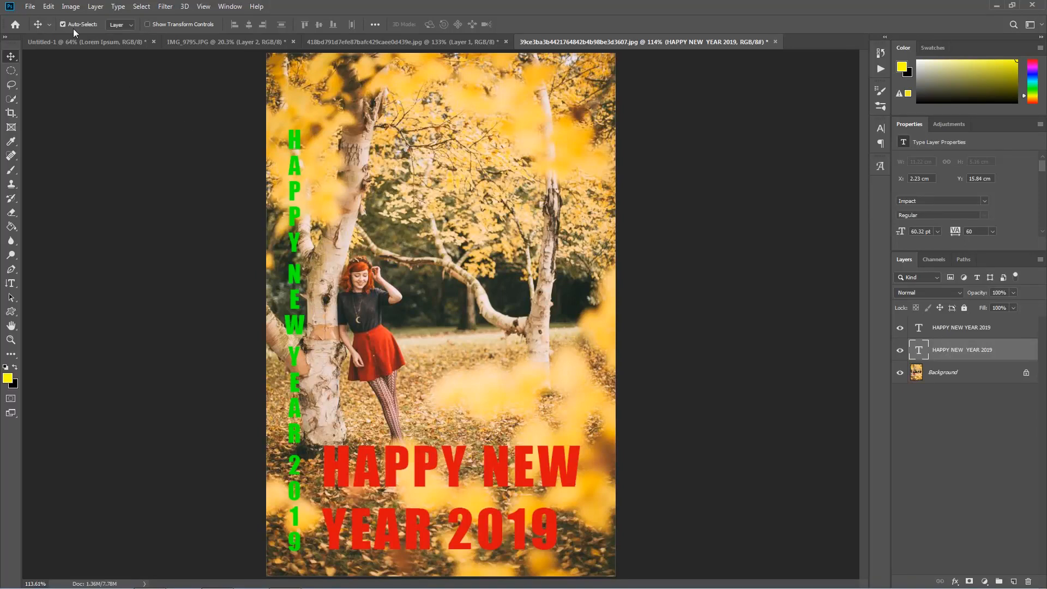
# Scale the red horizontal text down to about 63% with Free Transform and move it to about X 4.47 cm, Y 16.91 cm.
pyautogui.click(49, 6)
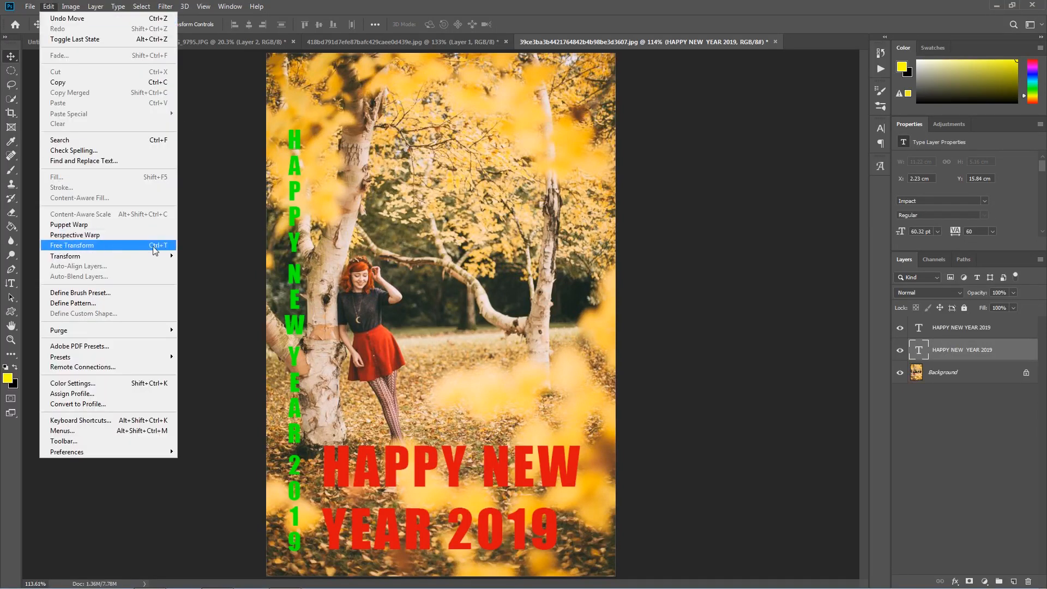
pyautogui.click(159, 246)
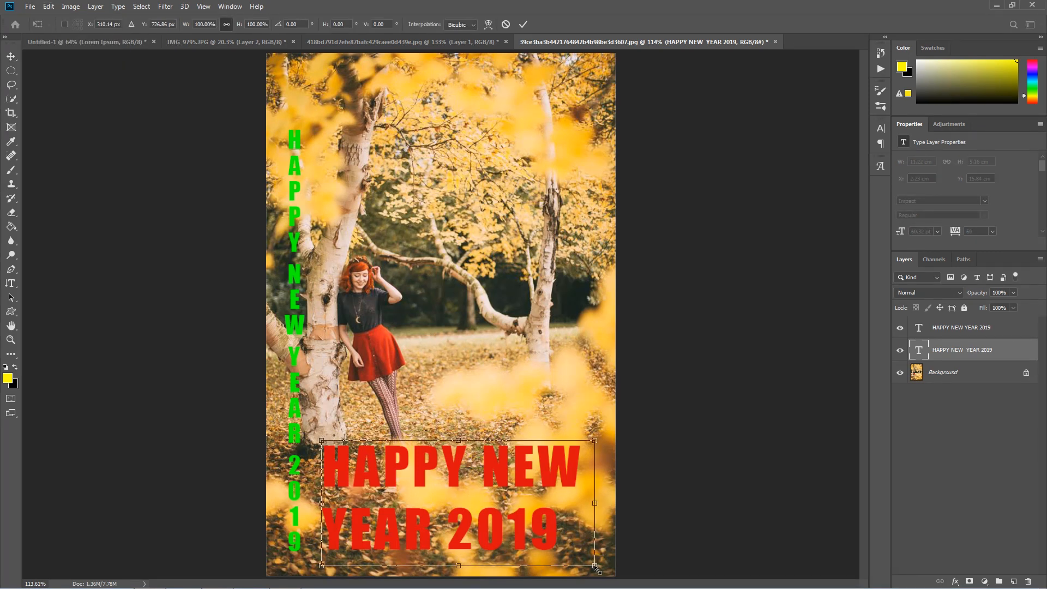
pyautogui.moveTo(595, 566); pyautogui.dragTo(488, 512)
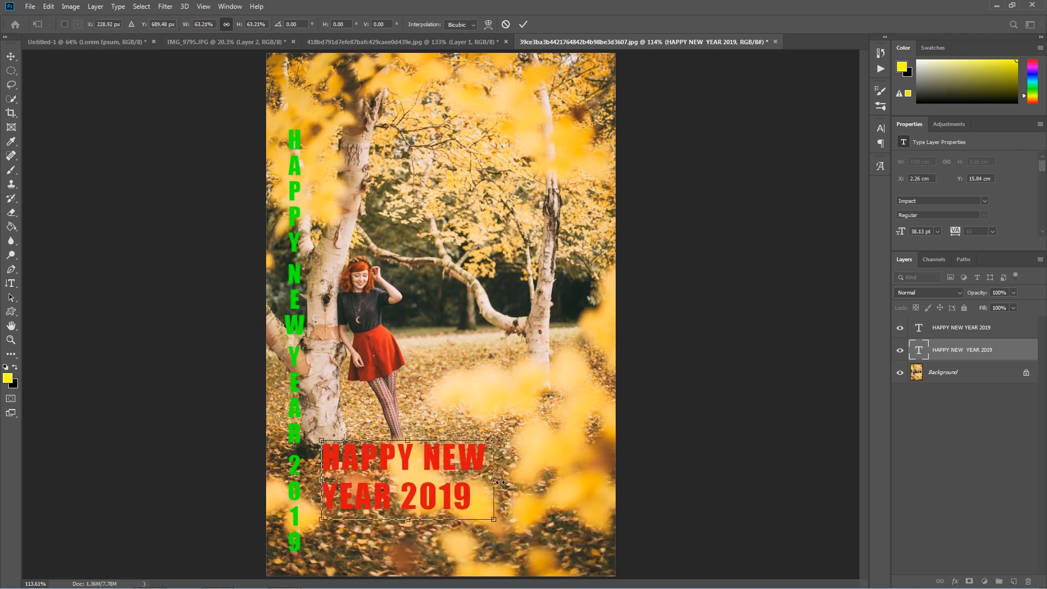
pyautogui.click(523, 24)
pyautogui.moveTo(481, 467); pyautogui.dragTo(535, 490)
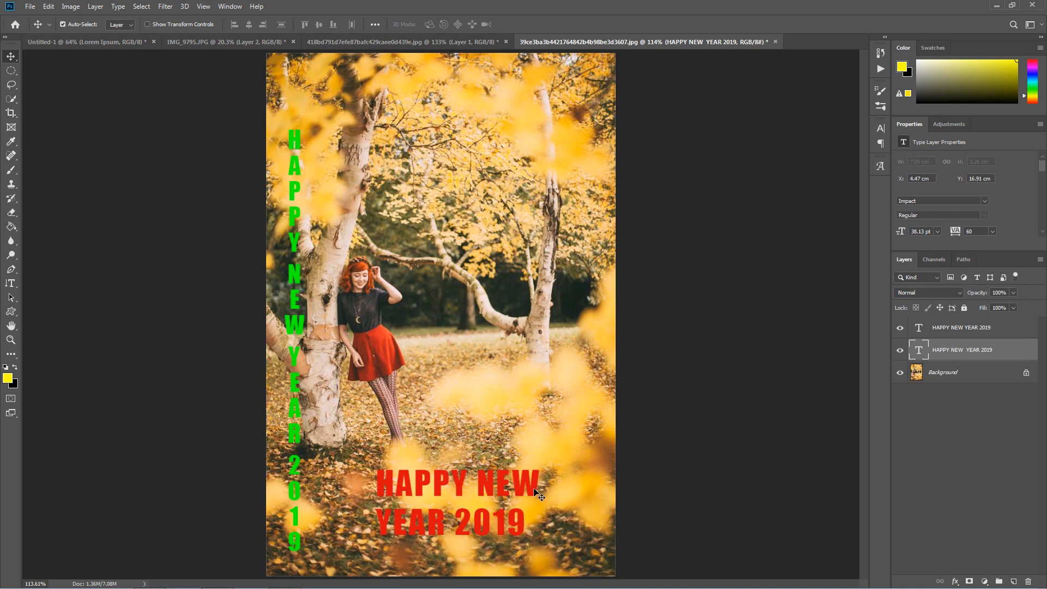
# Enlarge the red horizontal text to about 103.74% with Free Transform and move it to about X 3.32 cm, Y 16.45 cm.
pyautogui.hotkey('ctrl', 't')
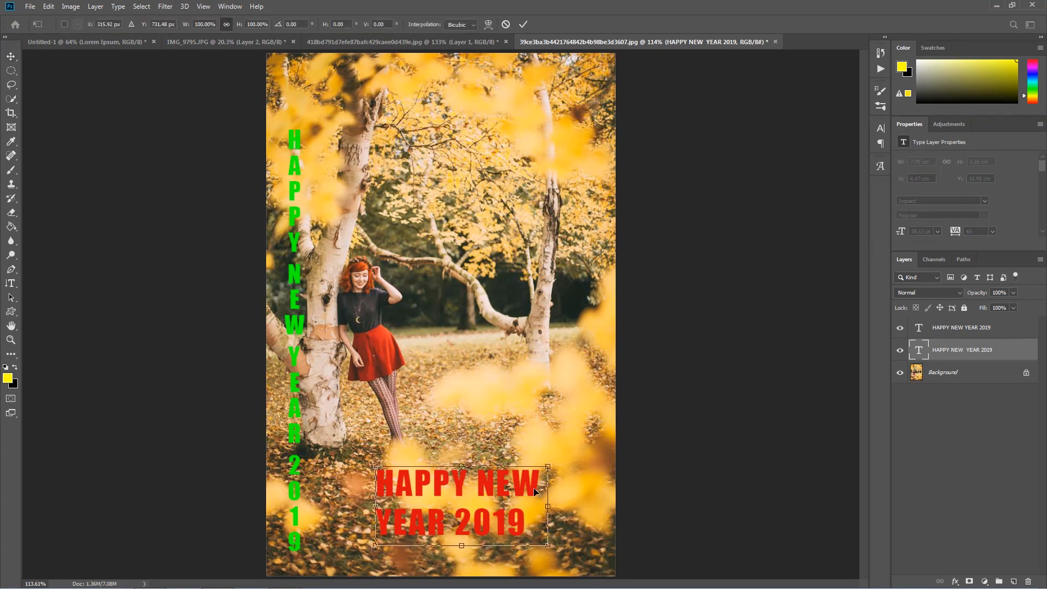
pyautogui.moveTo(548, 468)
pyautogui.mouseDown()
pyautogui.moveTo(473, 500)
pyautogui.moveTo(555, 464)
pyautogui.mouseUp()
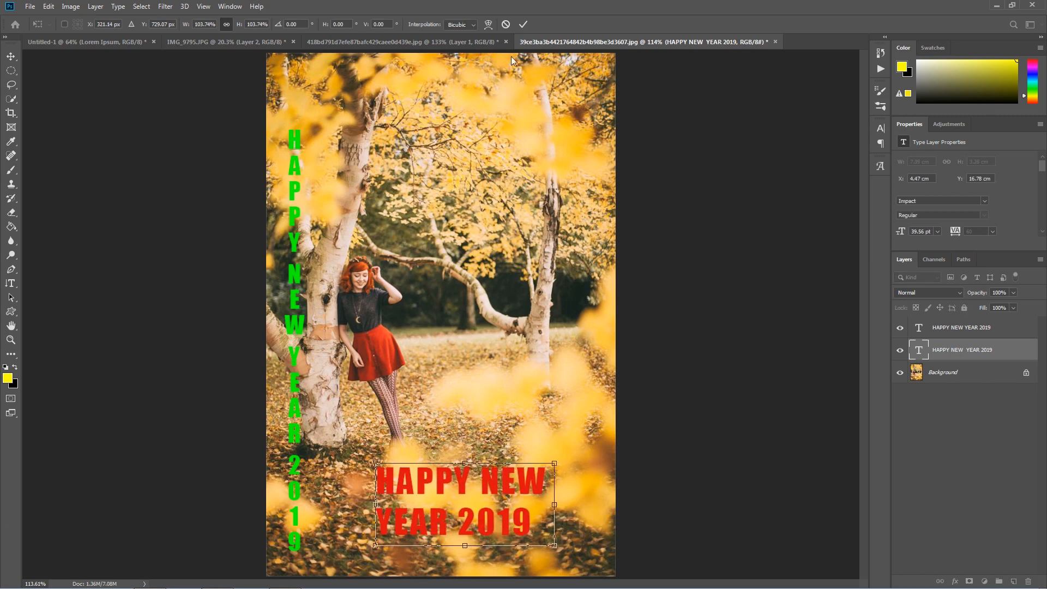
pyautogui.click(524, 25)
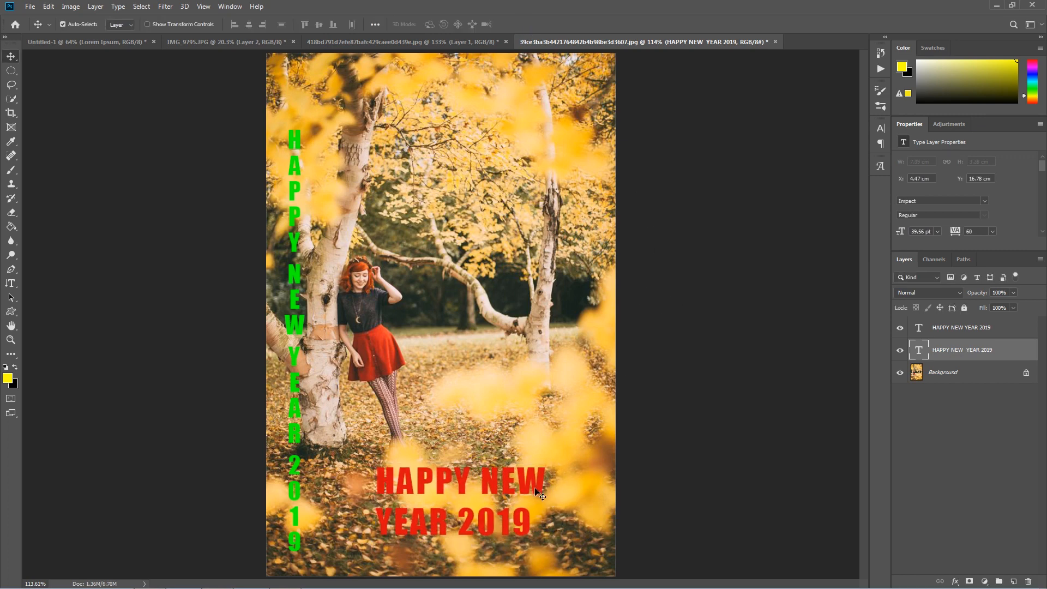
pyautogui.moveTo(539, 494); pyautogui.dragTo(513, 494)
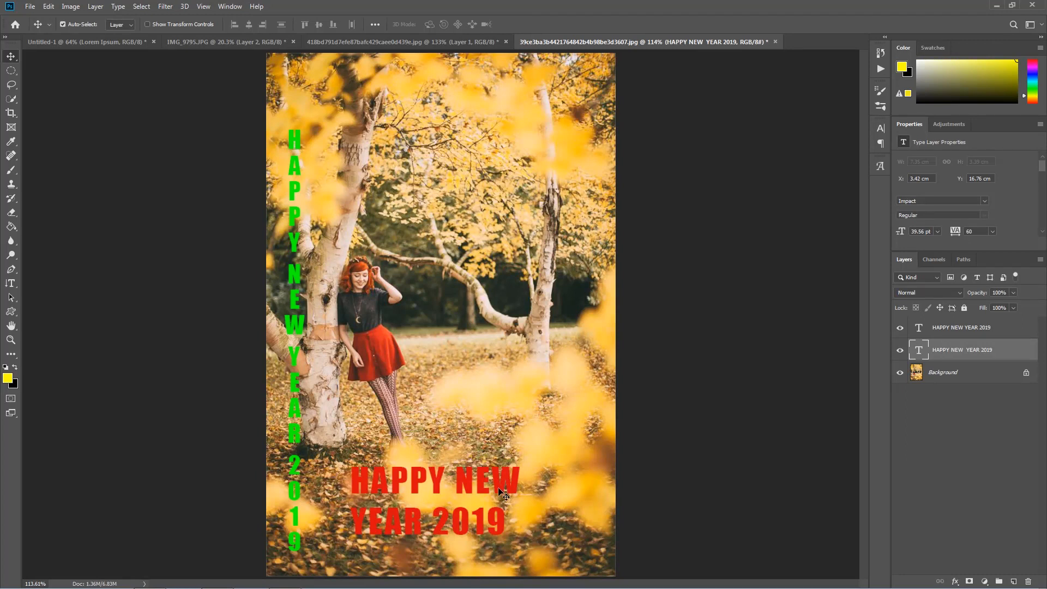
pyautogui.moveTo(499, 488)
pyautogui.mouseDown()
pyautogui.moveTo(506, 446)
pyautogui.moveTo(511, 464)
pyautogui.moveTo(498, 480)
pyautogui.mouseUp()
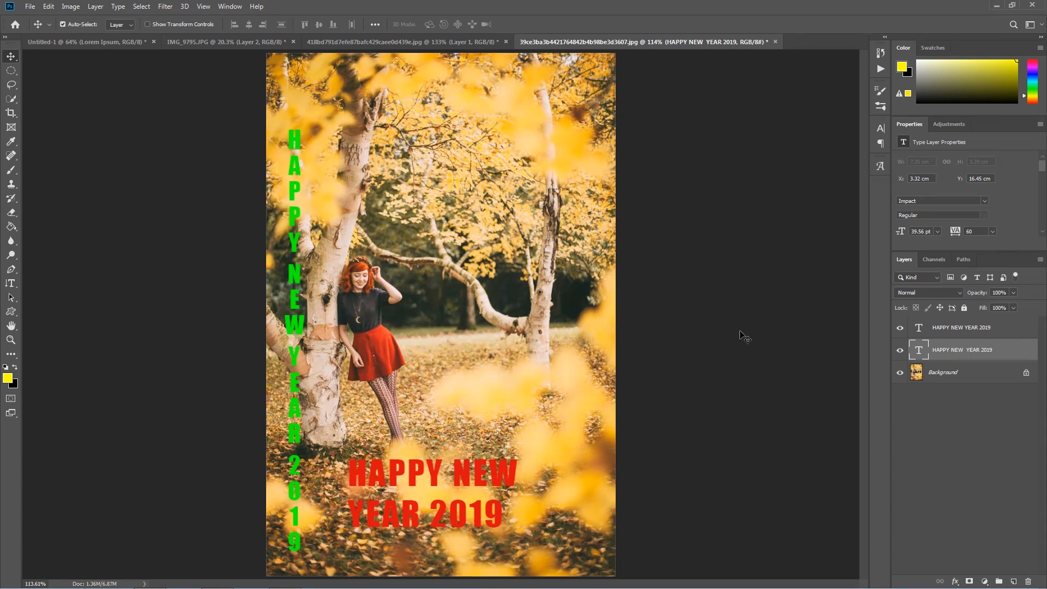